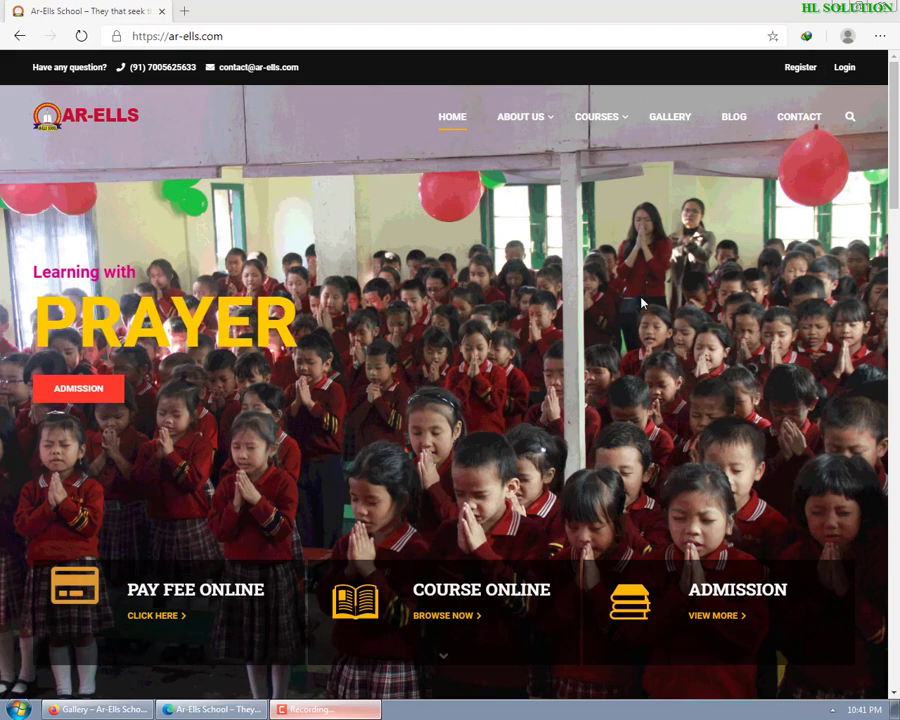
- Log in to the Ar-Ells School site with the saved username and the account password
{"action": "left_click", "coordinate": [845, 68]}
{"action": "left_click", "coordinate": [420, 293]}
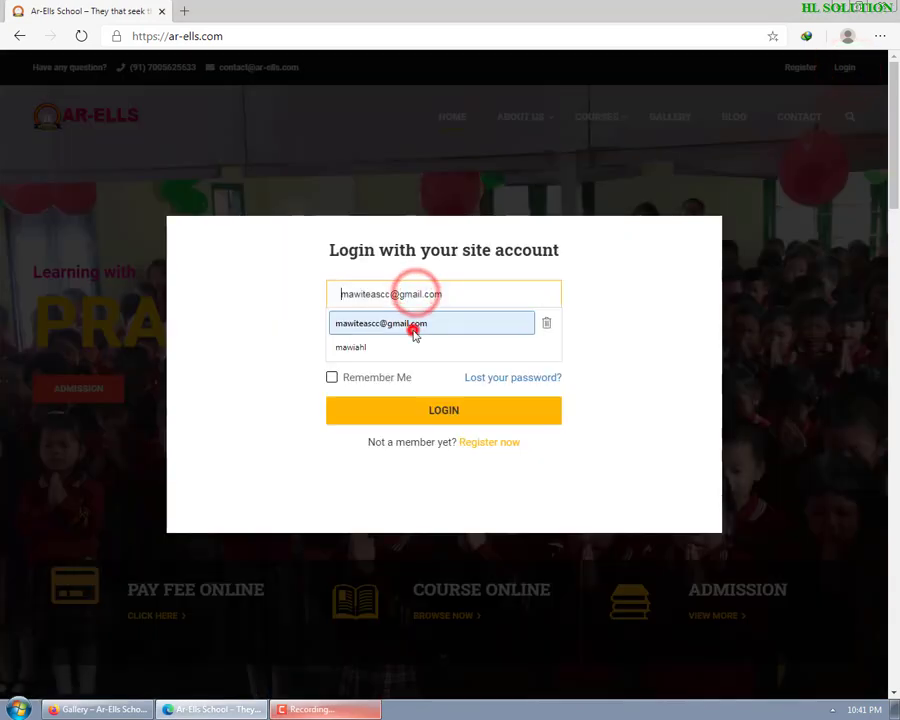
{"action": "left_click", "coordinate": [410, 322]}
{"action": "left_click", "coordinate": [413, 333]}
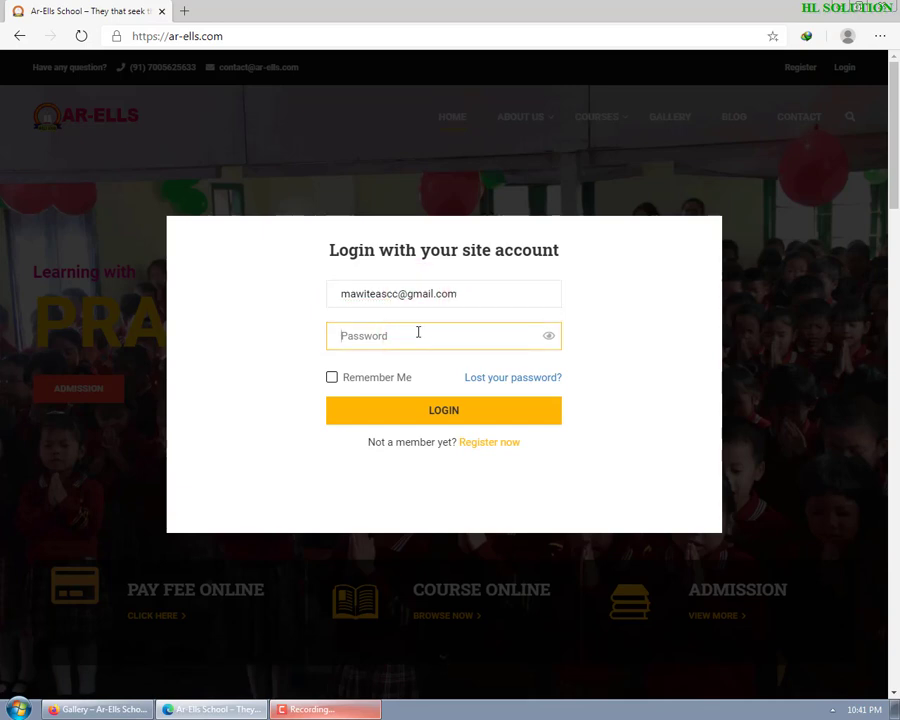
{"action": "type", "text": "•"}
{"action": "left_click", "coordinate": [445, 410]}
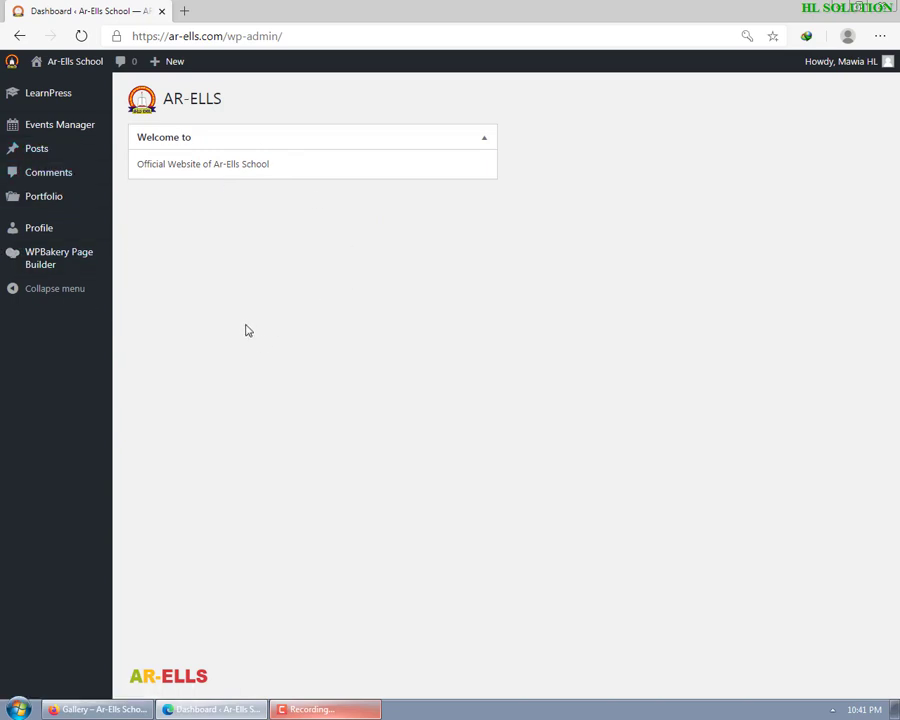
- Open the ar-ells.com home page in a second tab, then go back to the WordPress dashboard
{"action": "mouse_move", "coordinate": [59, 70]}
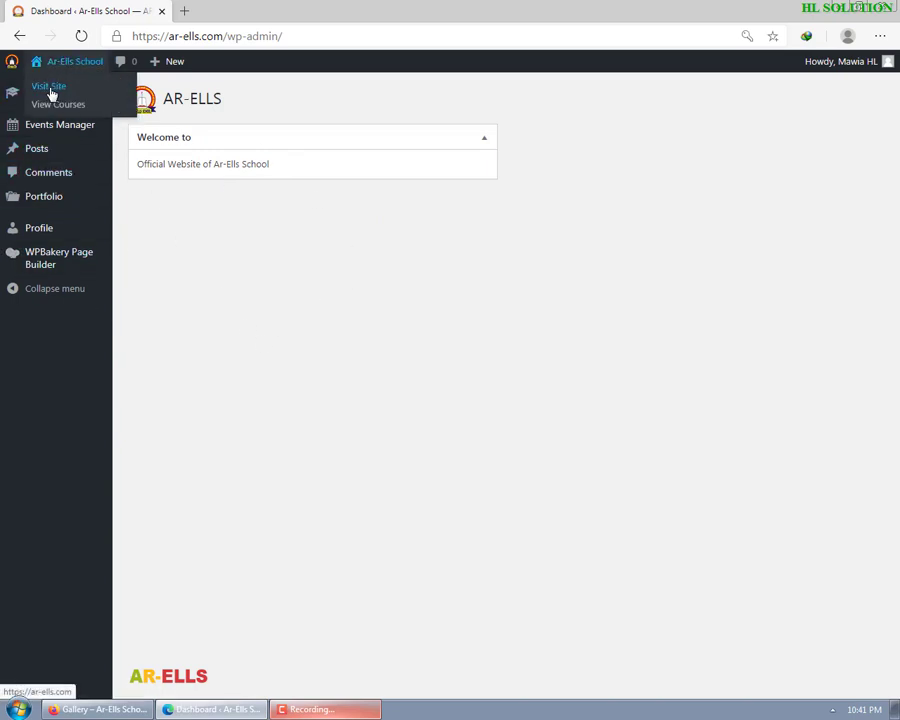
{"action": "left_click", "coordinate": [50, 88]}
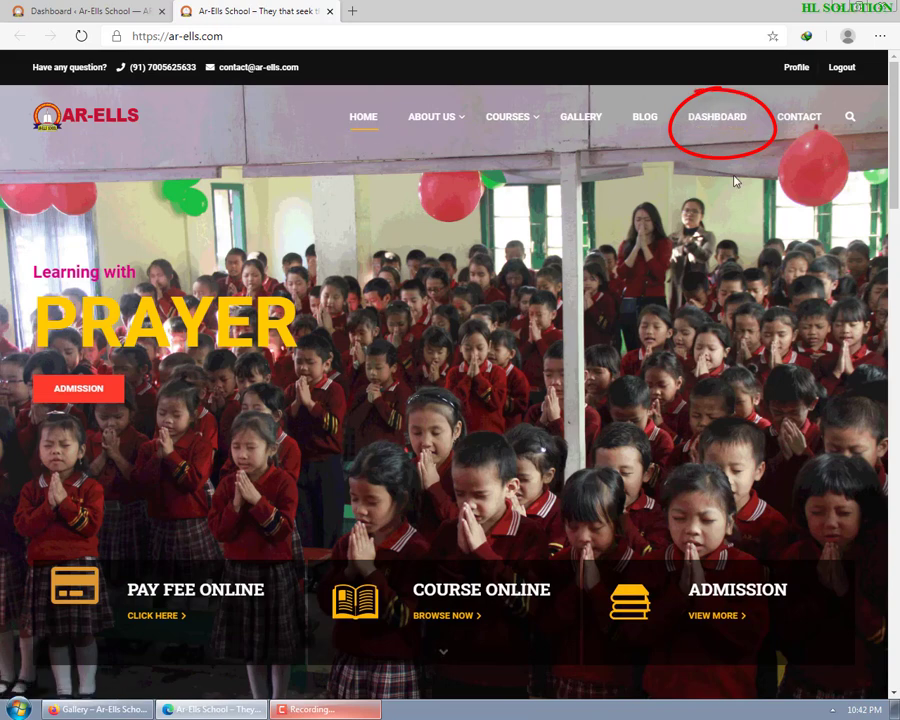
{"action": "left_click", "coordinate": [80, 11]}
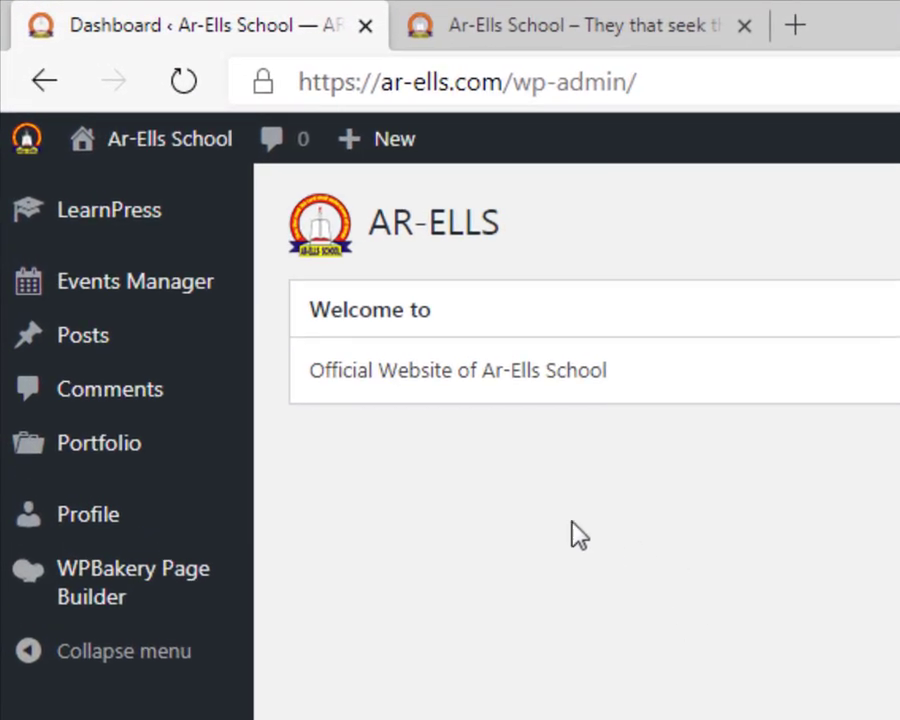
- Create a new LearnPress course from the admin bar's + New > Course menu
{"action": "mouse_move", "coordinate": [385, 155]}
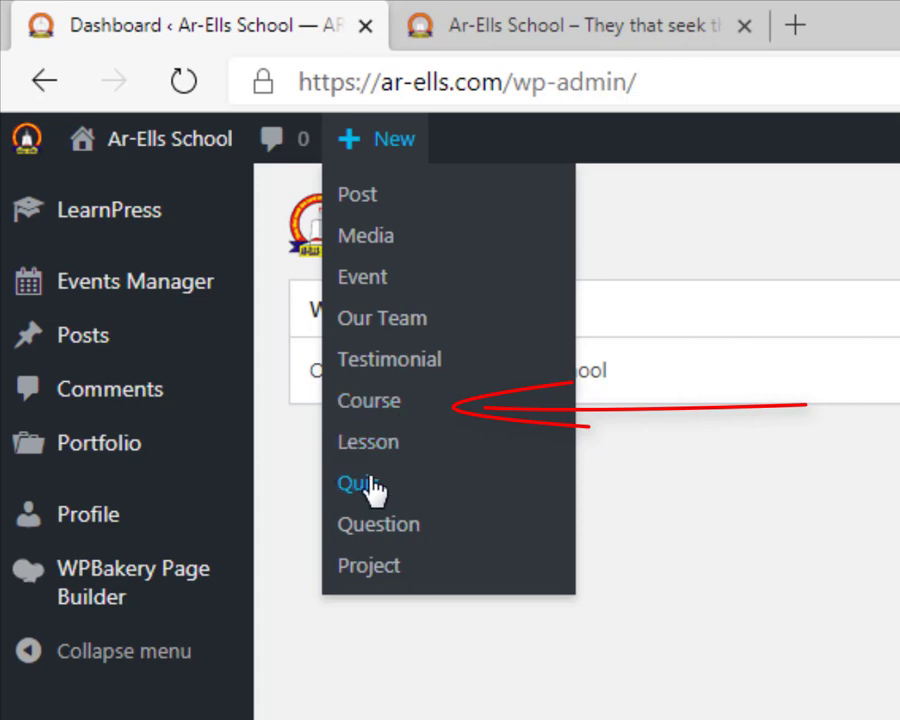
{"action": "left_click", "coordinate": [384, 406]}
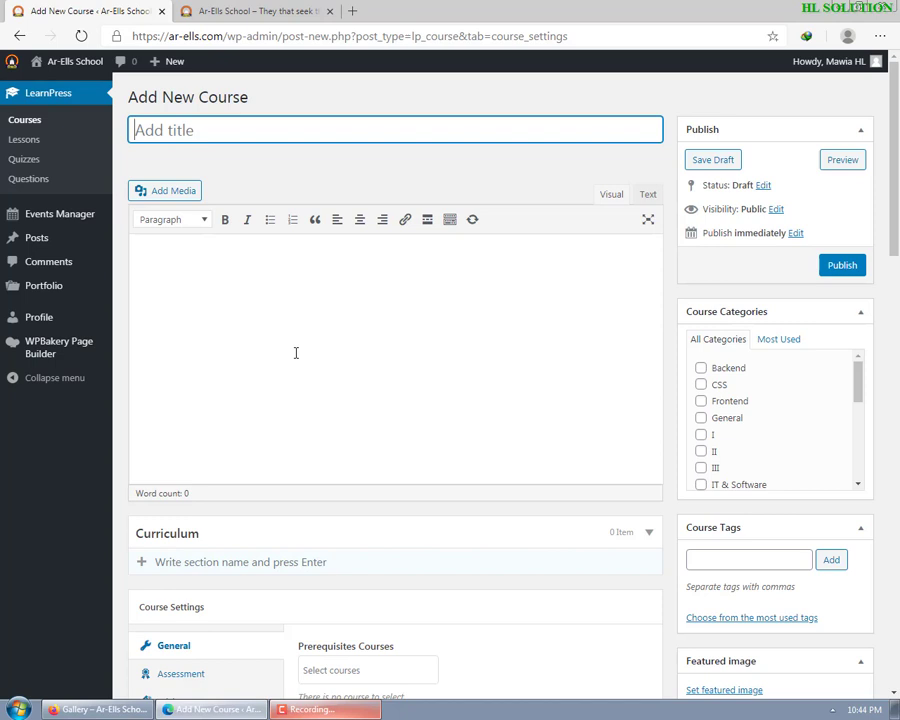
- Title the course 'Online Guide' and try out the category checkboxes, leaving III ticked
{"action": "type", "text": "Online Guide"}
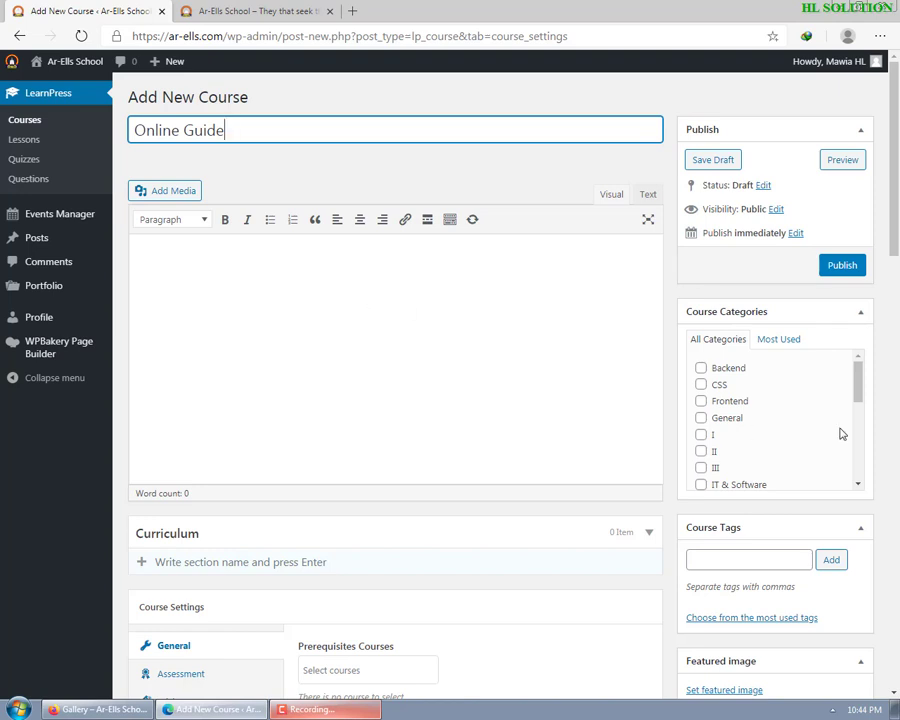
{"action": "mouse_move", "coordinate": [857, 378]}
{"action": "left_mouse_down"}
{"action": "mouse_move", "coordinate": [850, 472]}
{"action": "mouse_move", "coordinate": [853, 393]}
{"action": "left_mouse_up"}
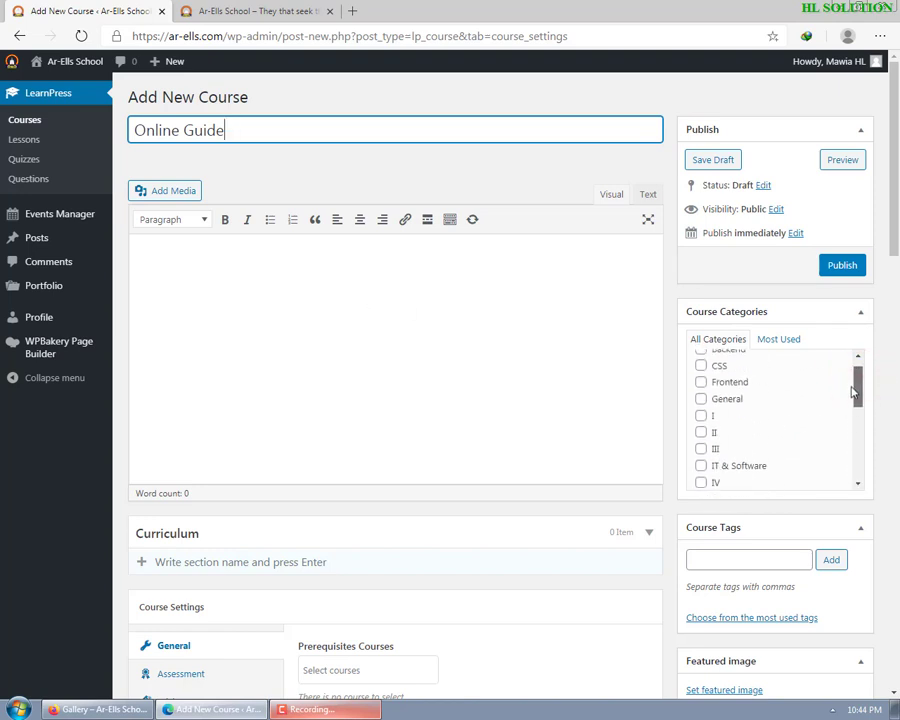
{"action": "left_click", "coordinate": [701, 415]}
{"action": "left_click", "coordinate": [701, 432]}
{"action": "left_click", "coordinate": [701, 449]}
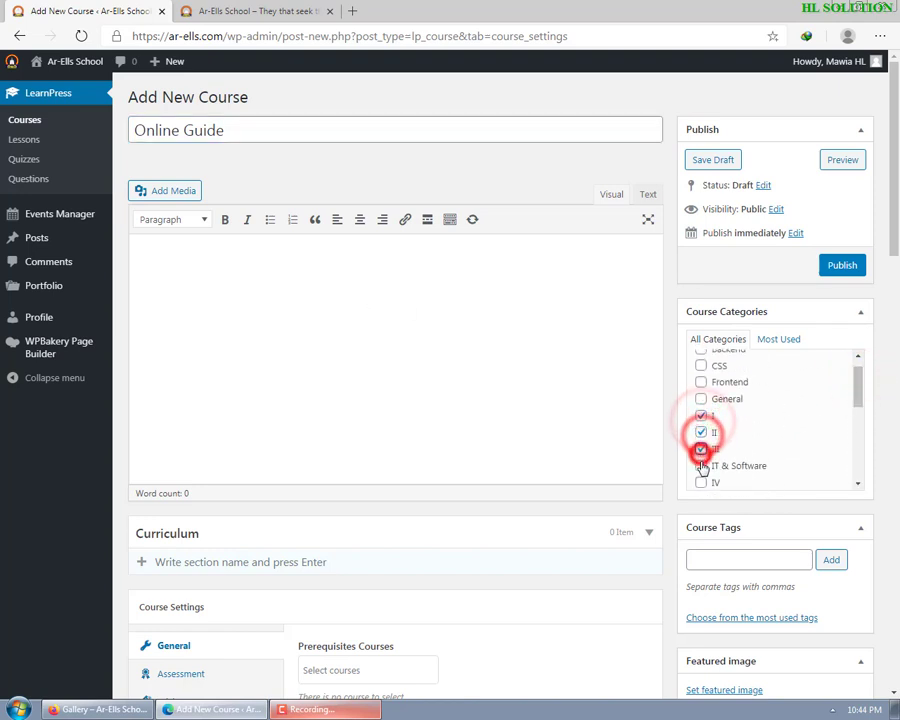
{"action": "left_click", "coordinate": [701, 465]}
{"action": "left_click", "coordinate": [701, 449]}
{"action": "left_click", "coordinate": [701, 432]}
{"action": "left_click", "coordinate": [701, 416]}
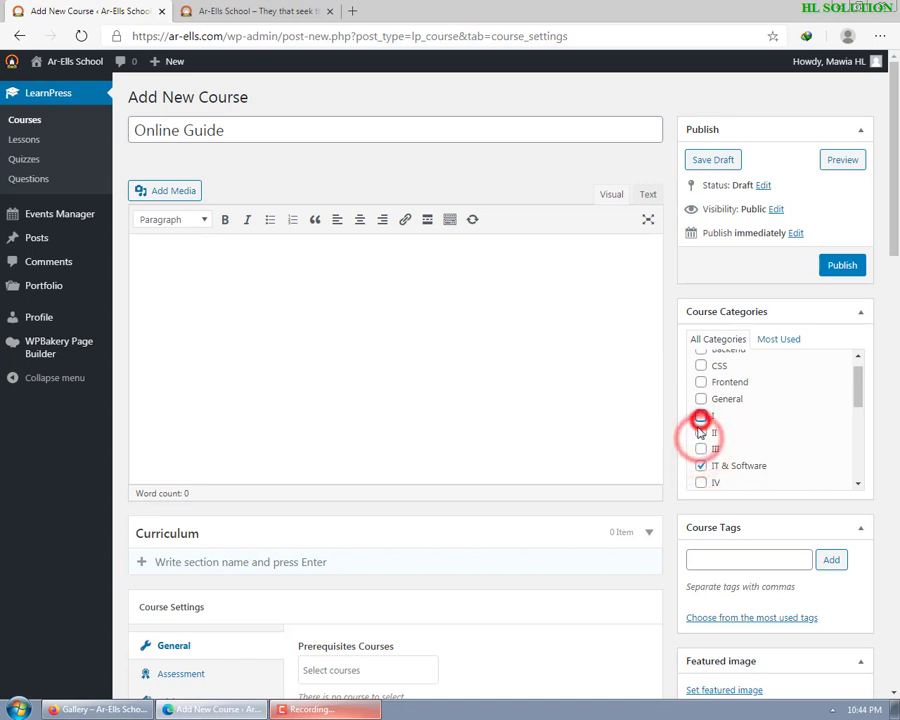
{"action": "left_click", "coordinate": [701, 466]}
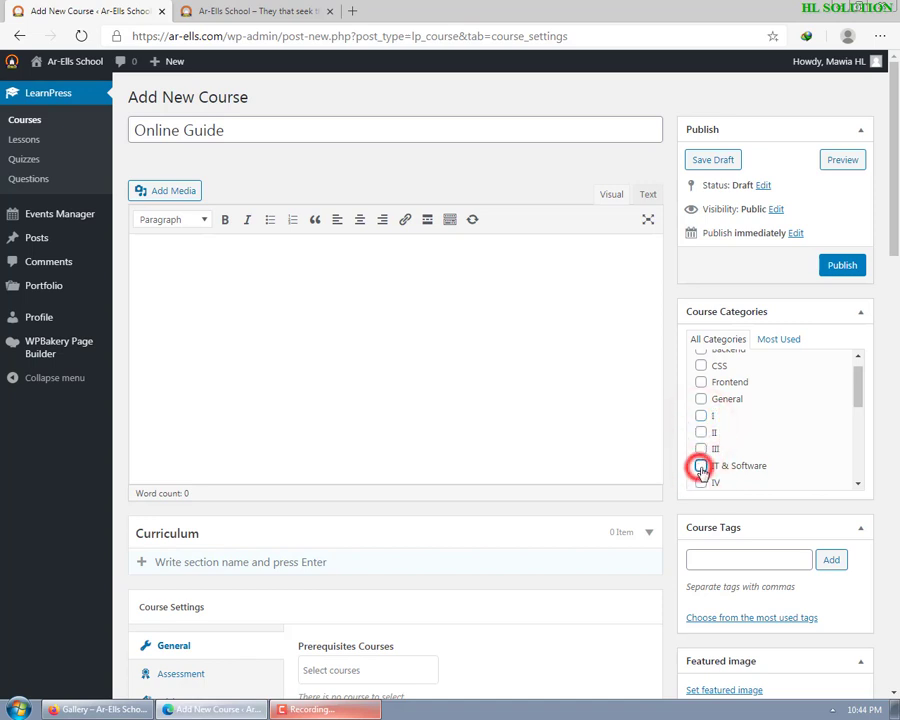
{"action": "left_click", "coordinate": [701, 449]}
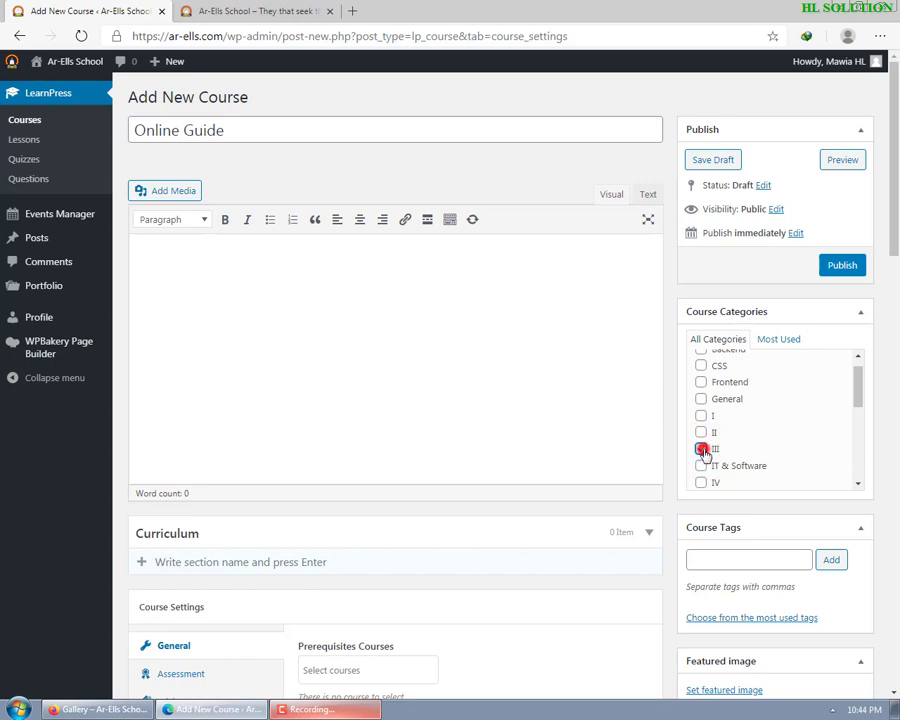
- Tick the Video Recording, Video Lesson, Technology and IT & Software categories and start a new curriculum section
{"action": "scroll", "coordinate": [706, 455], "scroll_direction": "down", "scroll_amount": 5}
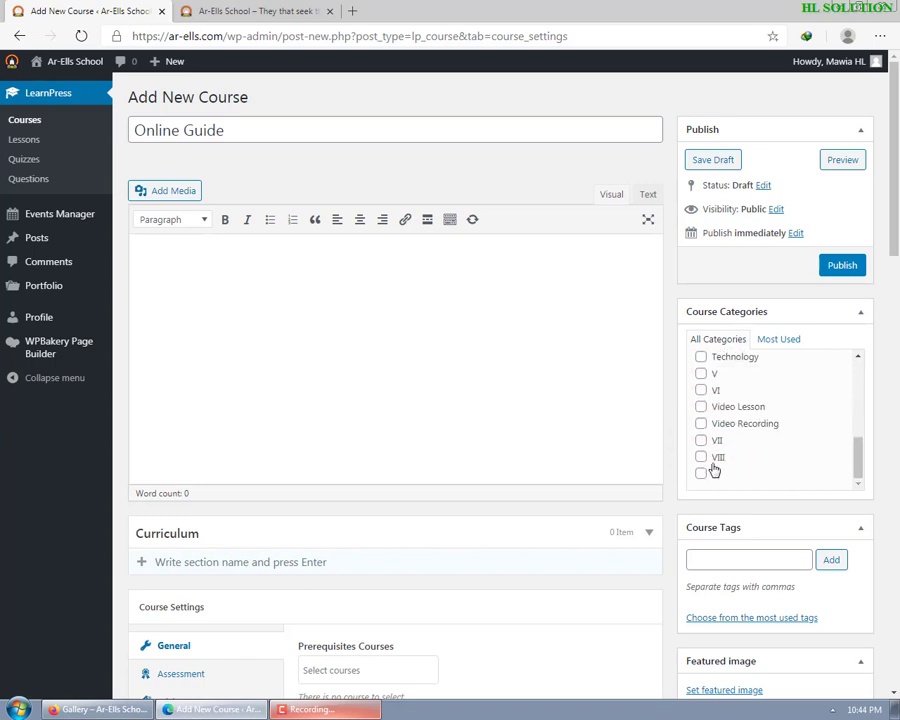
{"action": "scroll", "coordinate": [706, 455], "scroll_direction": "down", "scroll_amount": 5}
{"action": "scroll", "coordinate": [740, 320], "scroll_direction": "up", "scroll_amount": 5}
{"action": "left_click", "coordinate": [701, 424]}
{"action": "left_click", "coordinate": [701, 407]}
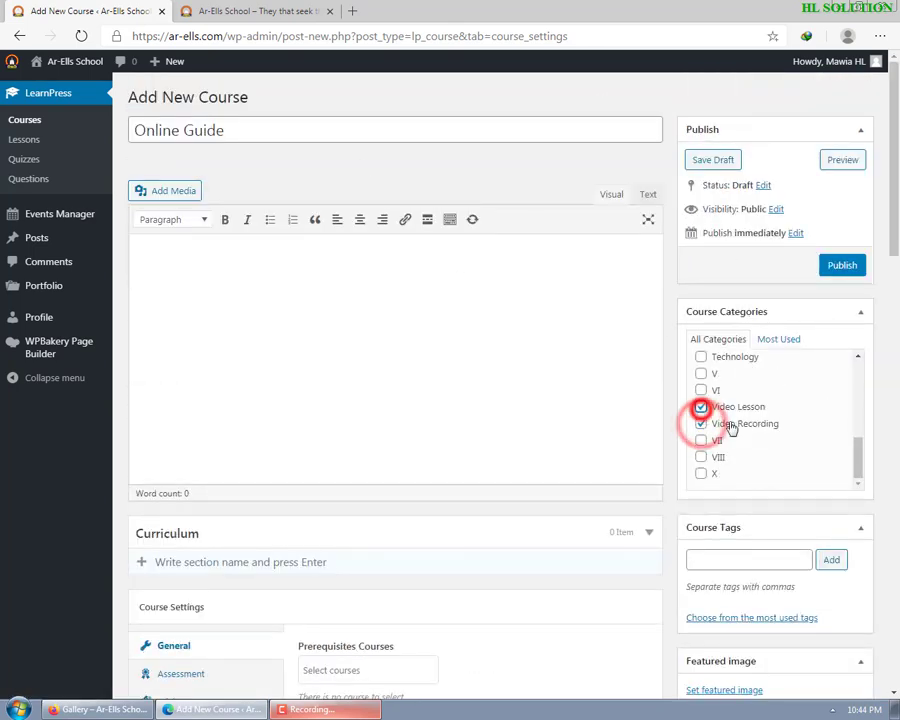
{"action": "scroll", "coordinate": [758, 428], "scroll_direction": "up", "scroll_amount": 1}
{"action": "left_click", "coordinate": [701, 420]}
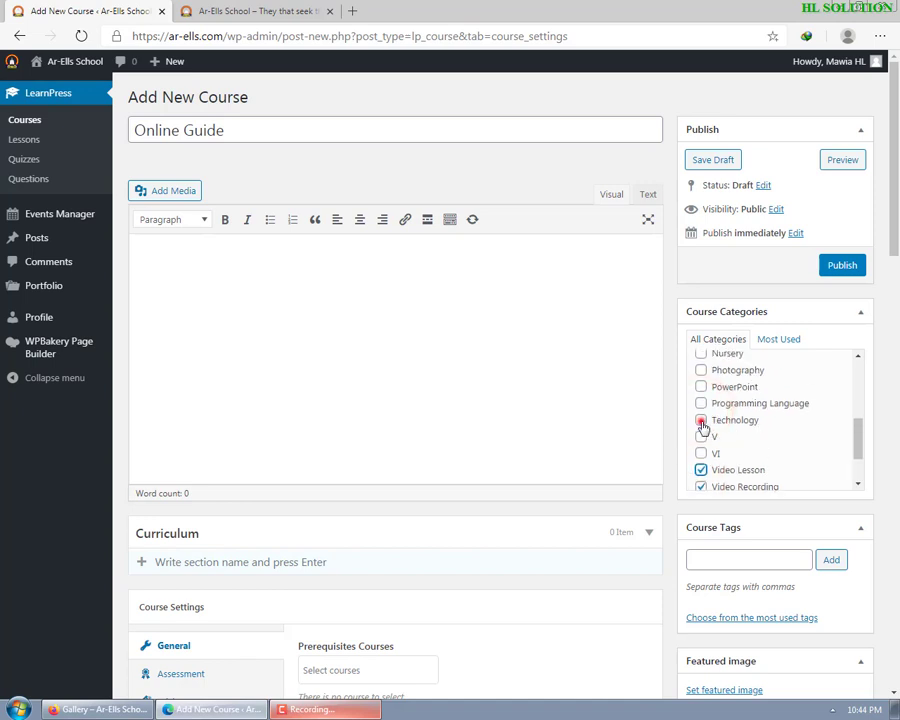
{"action": "scroll", "coordinate": [703, 424], "scroll_direction": "up", "scroll_amount": 1}
{"action": "scroll", "coordinate": [713, 426], "scroll_direction": "up", "scroll_amount": 1}
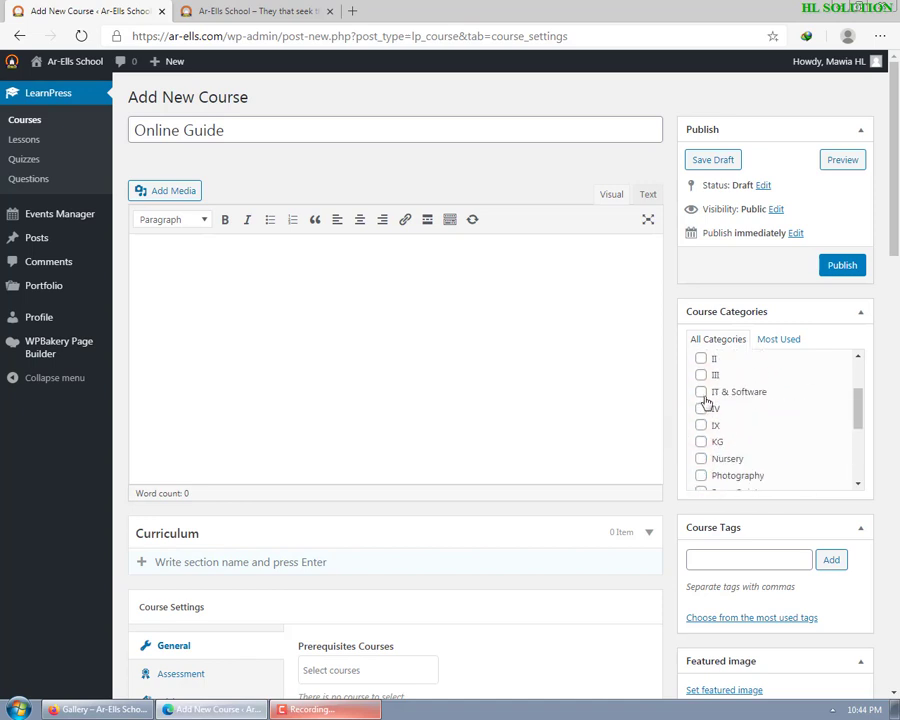
{"action": "left_click", "coordinate": [701, 392]}
{"action": "scroll", "coordinate": [740, 413], "scroll_direction": "up", "scroll_amount": 1}
{"action": "scroll", "coordinate": [720, 413], "scroll_direction": "up", "scroll_amount": 1}
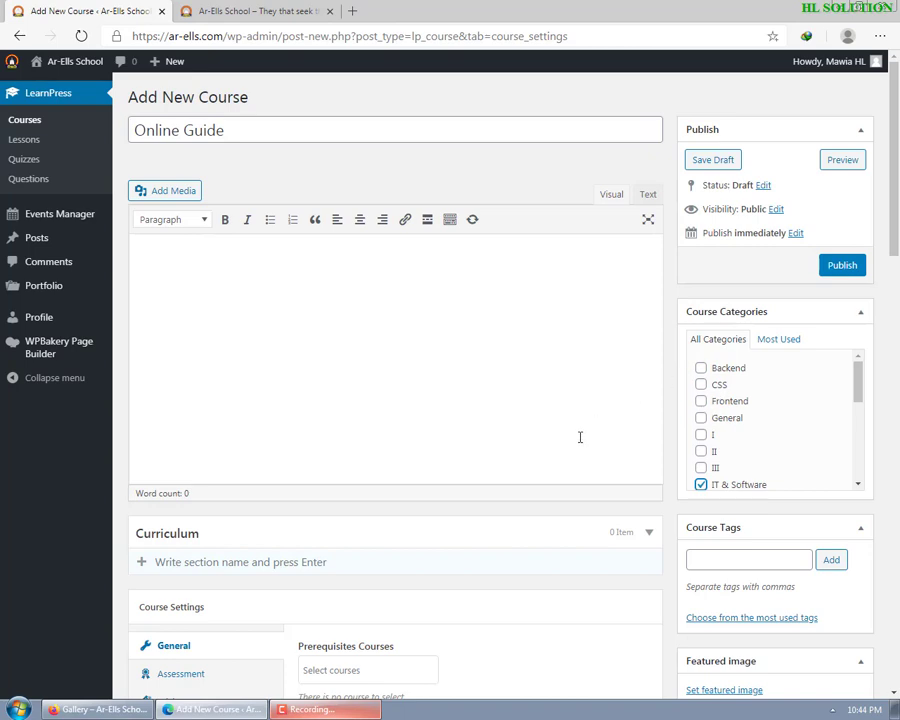
{"action": "scroll", "coordinate": [576, 432], "scroll_direction": "down", "scroll_amount": 3}
{"action": "scroll", "coordinate": [295, 290], "scroll_direction": "up", "scroll_amount": 3}
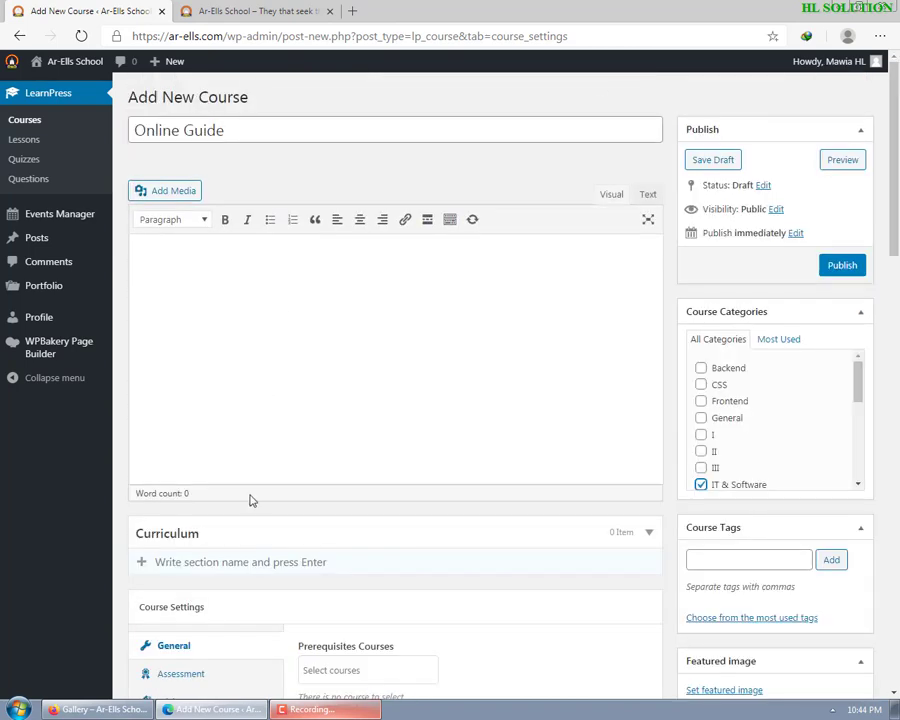
{"action": "left_click", "coordinate": [254, 558]}
- Add the curriculum section 'Introduction to Online'
{"action": "type", "text": "Introducti"}
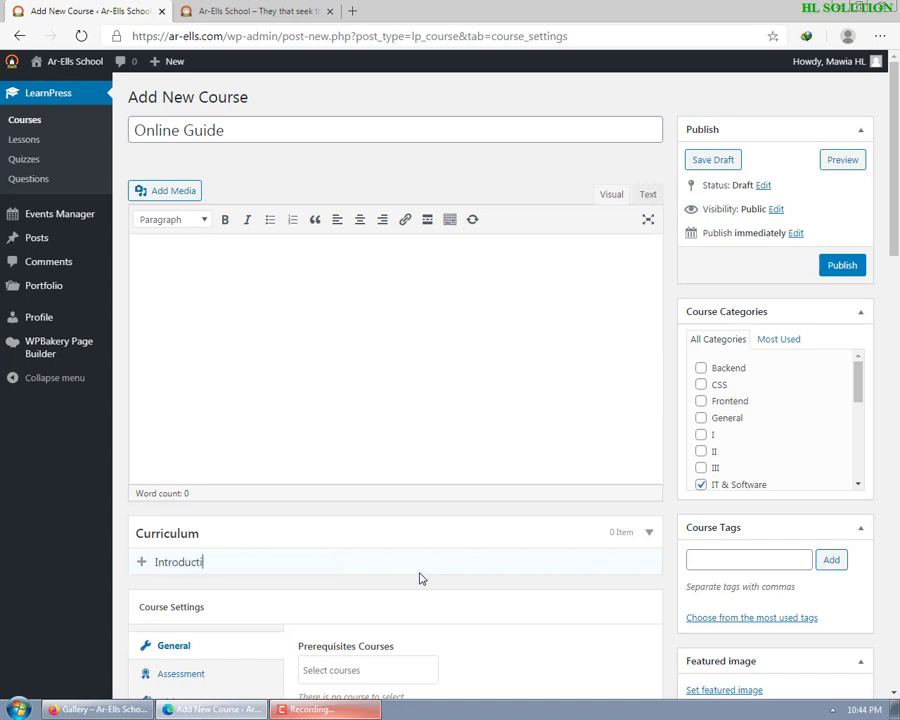
{"action": "type", "text": "opn"}
{"action": "key", "text": "Return"}
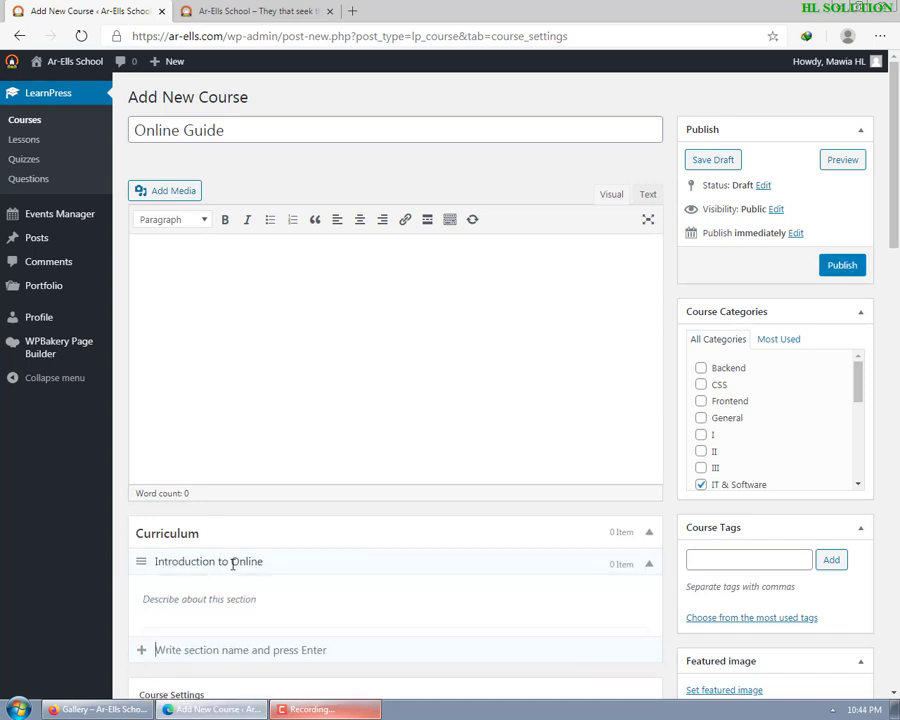
{"action": "scroll", "coordinate": [220, 480], "scroll_direction": "down", "scroll_amount": 2}
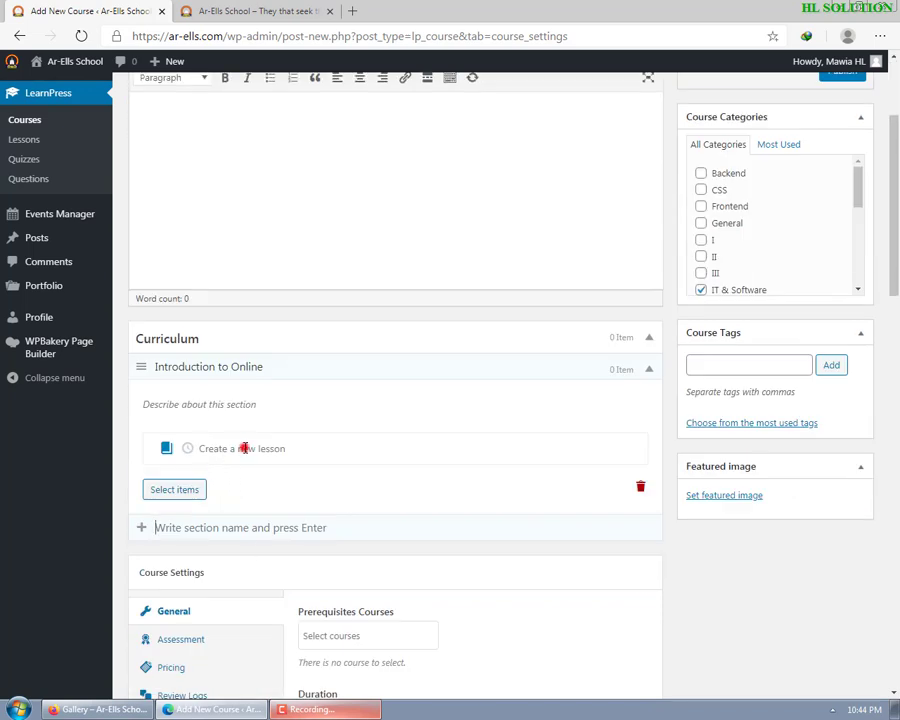
- Create the lesson 'Email Checking in Gmail' in that section and open its edit page
{"action": "left_click", "coordinate": [244, 448]}
{"action": "type", "text": "E"}
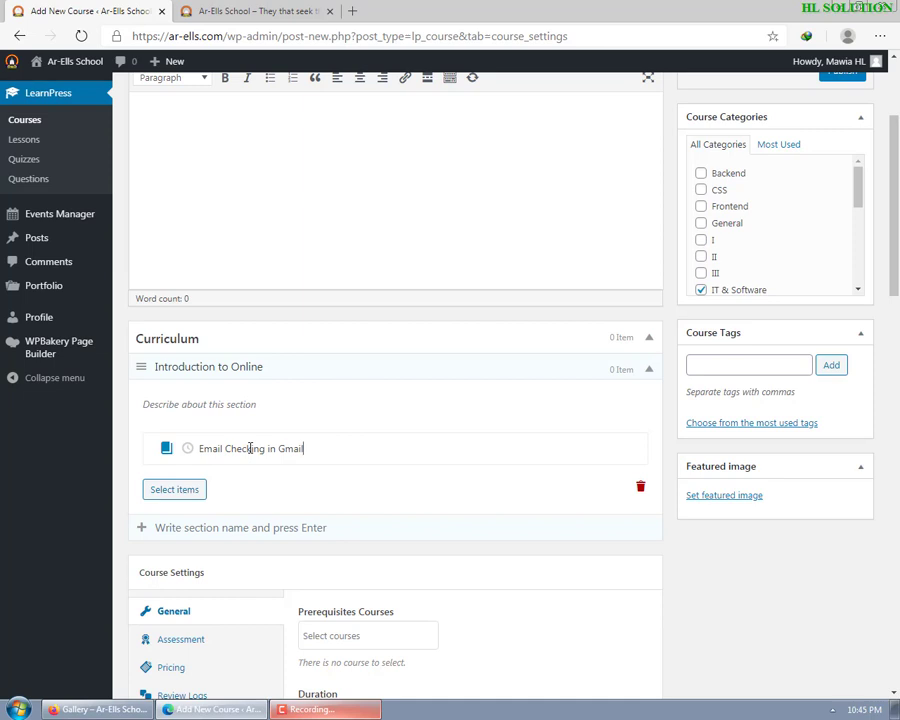
{"action": "type", "text": "mail Checking in Gmail"}
{"action": "key", "text": "Return"}
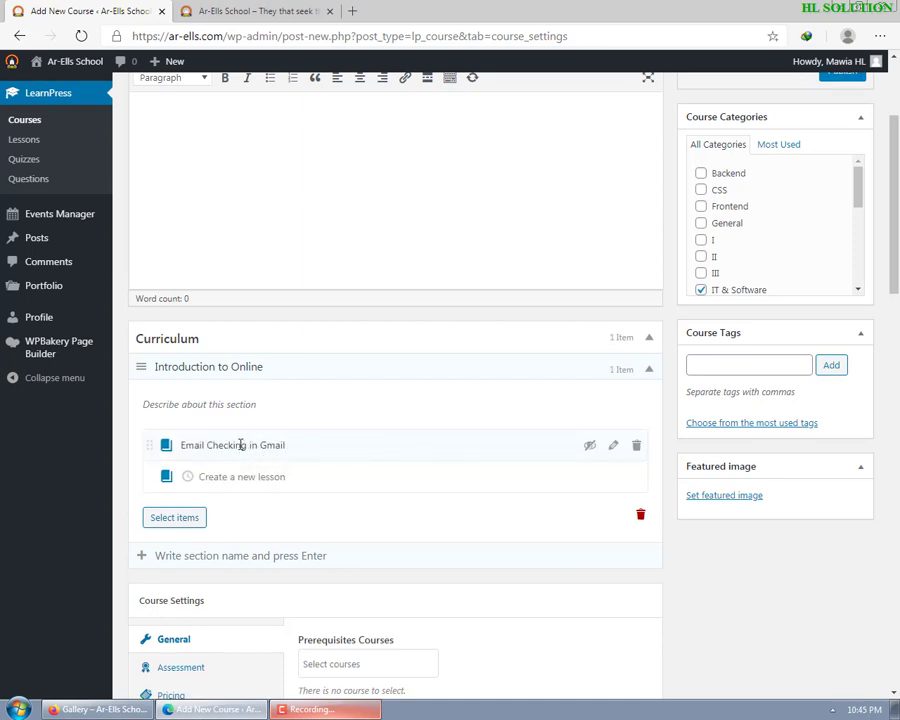
{"action": "left_click", "coordinate": [615, 447]}
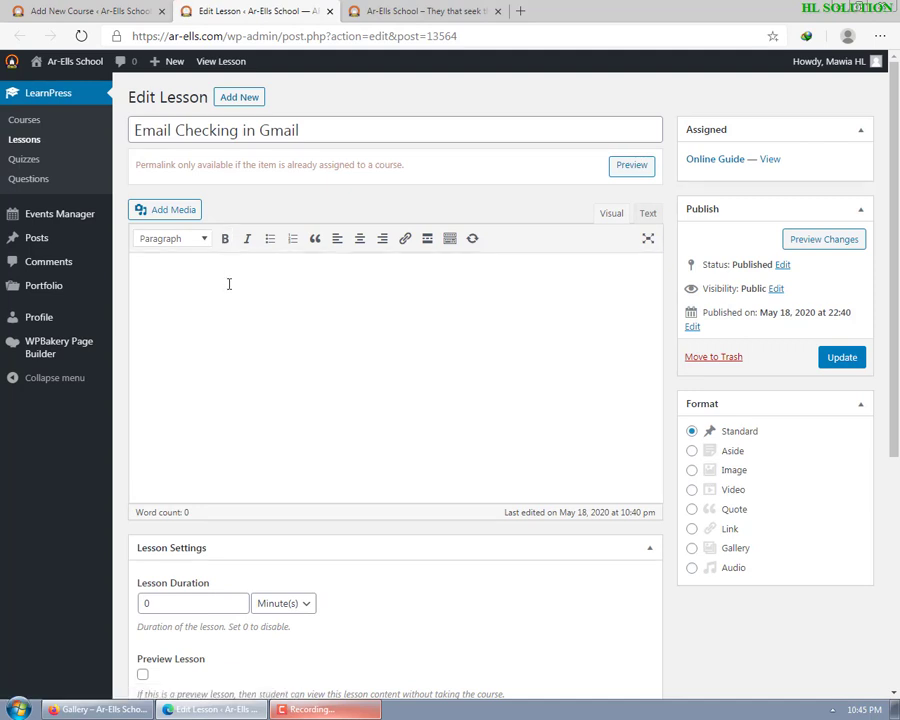
- Upload Email checking.mp4 from Desktop > Sandbox > Ar-Ells School Website > Videos Siam tawh to the media library
{"action": "left_click", "coordinate": [330, 337]}
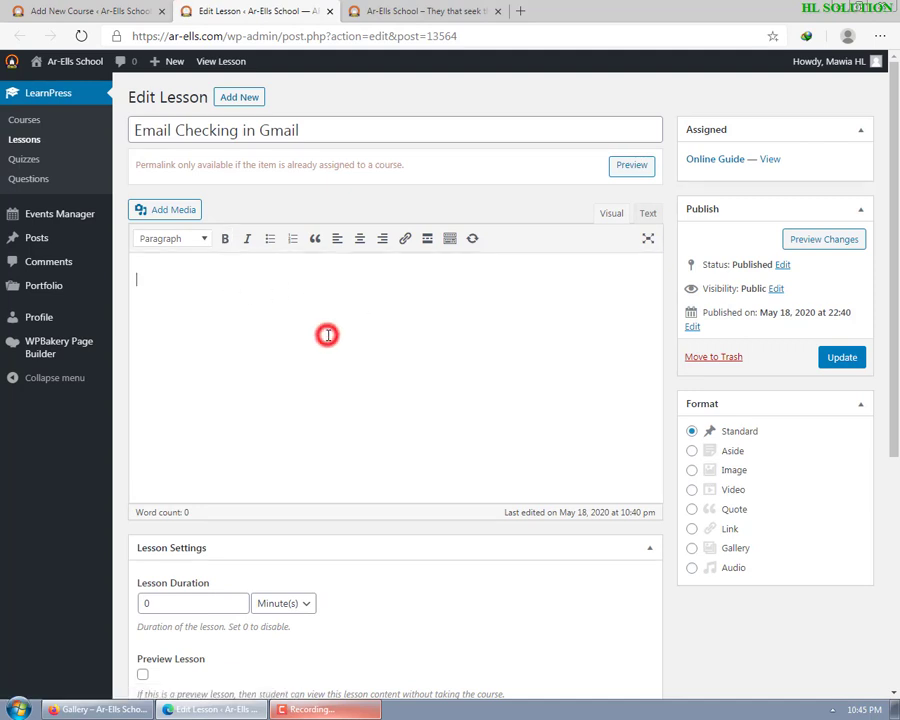
{"action": "left_click", "coordinate": [170, 215]}
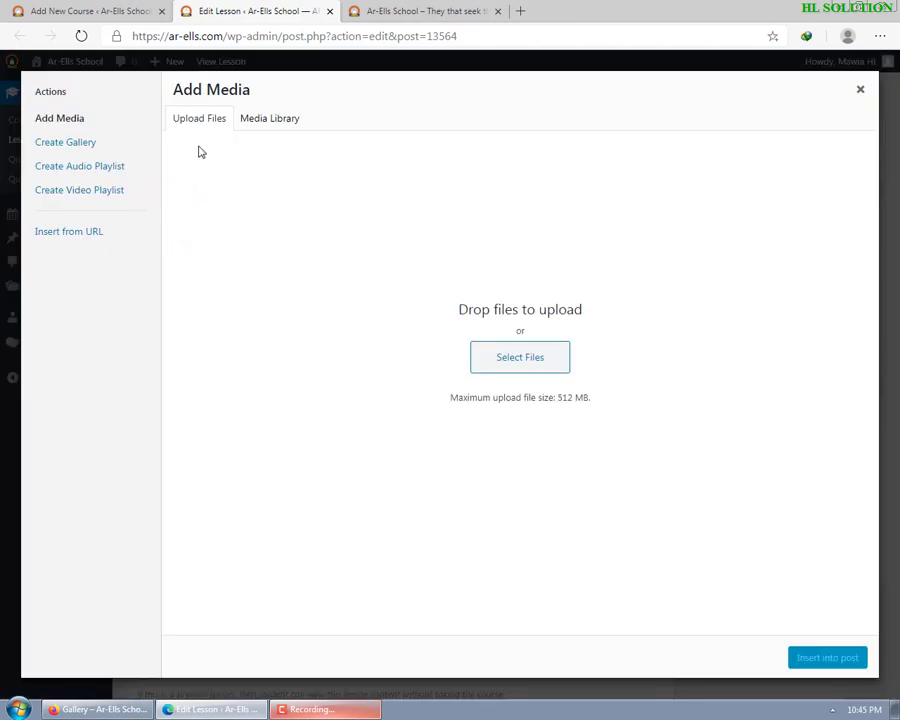
{"action": "left_click", "coordinate": [522, 366]}
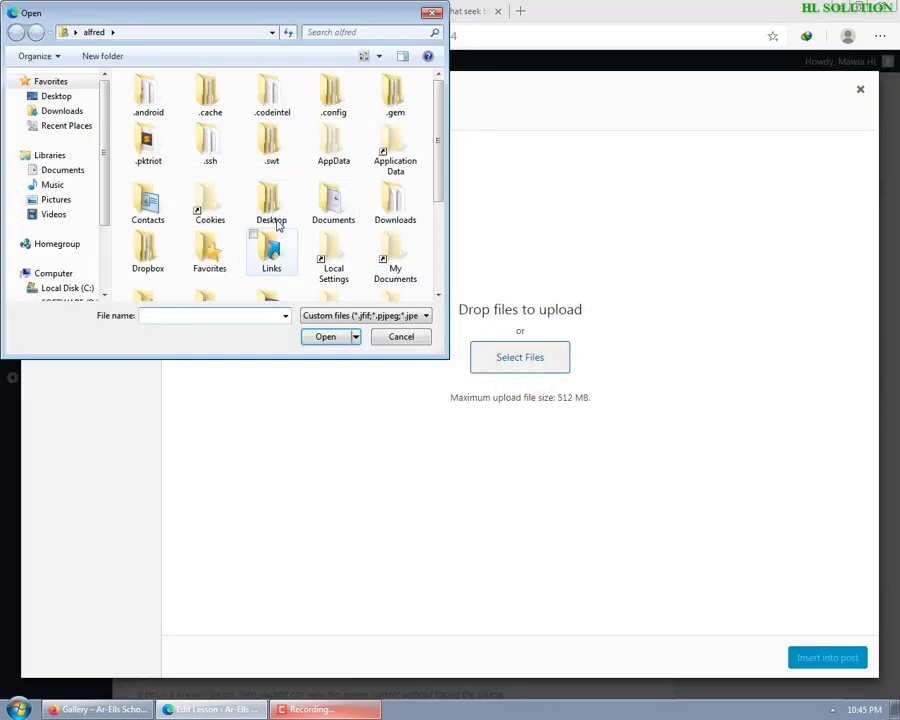
{"action": "double_click", "coordinate": [272, 205]}
{"action": "left_click", "coordinate": [155, 100]}
{"action": "double_click", "coordinate": [152, 97]}
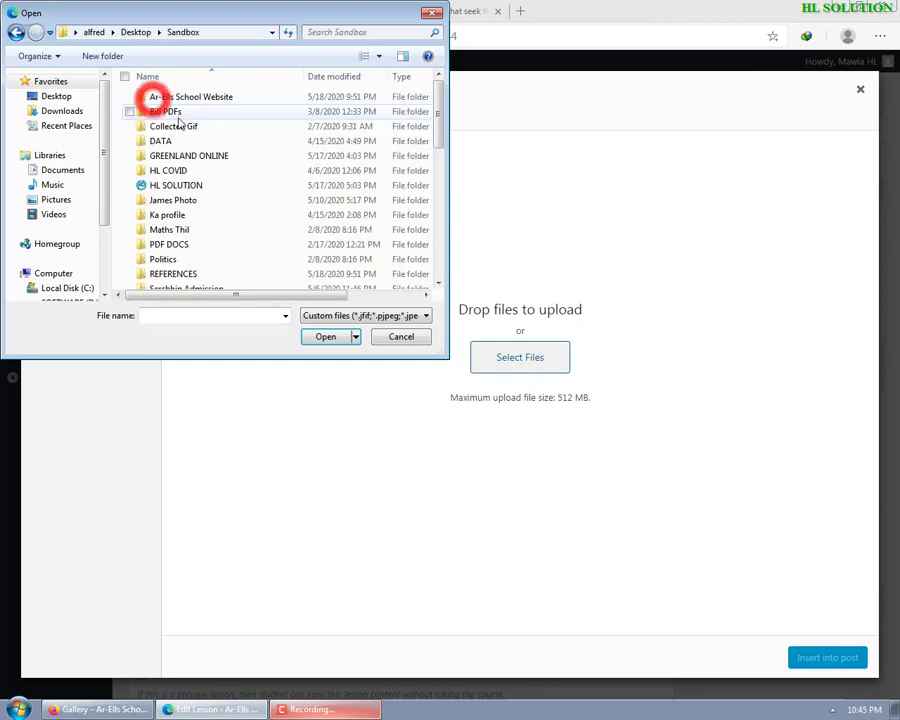
{"action": "double_click", "coordinate": [195, 95]}
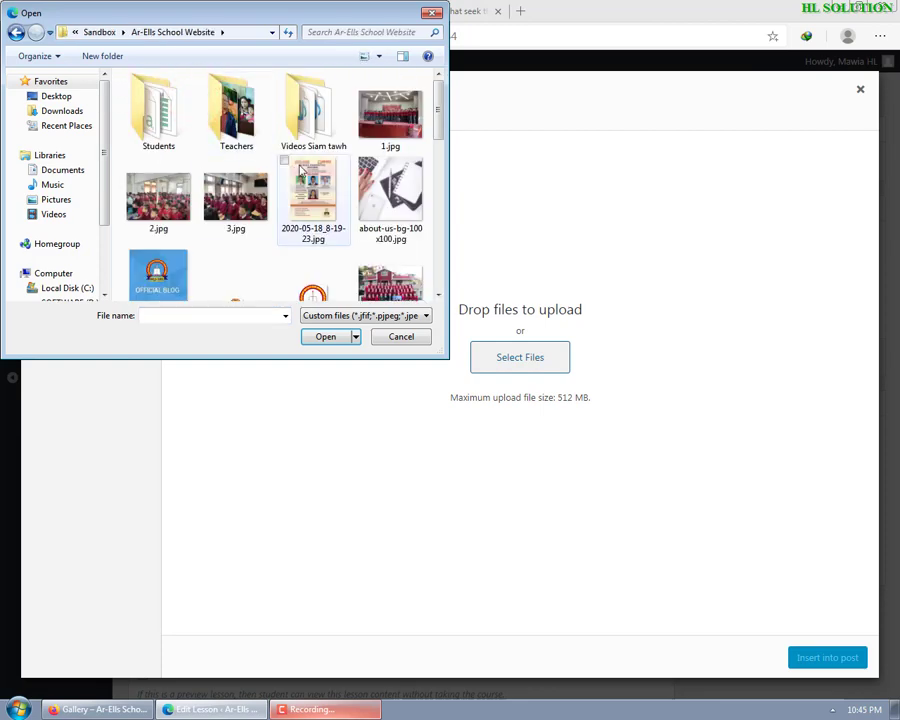
{"action": "double_click", "coordinate": [316, 115]}
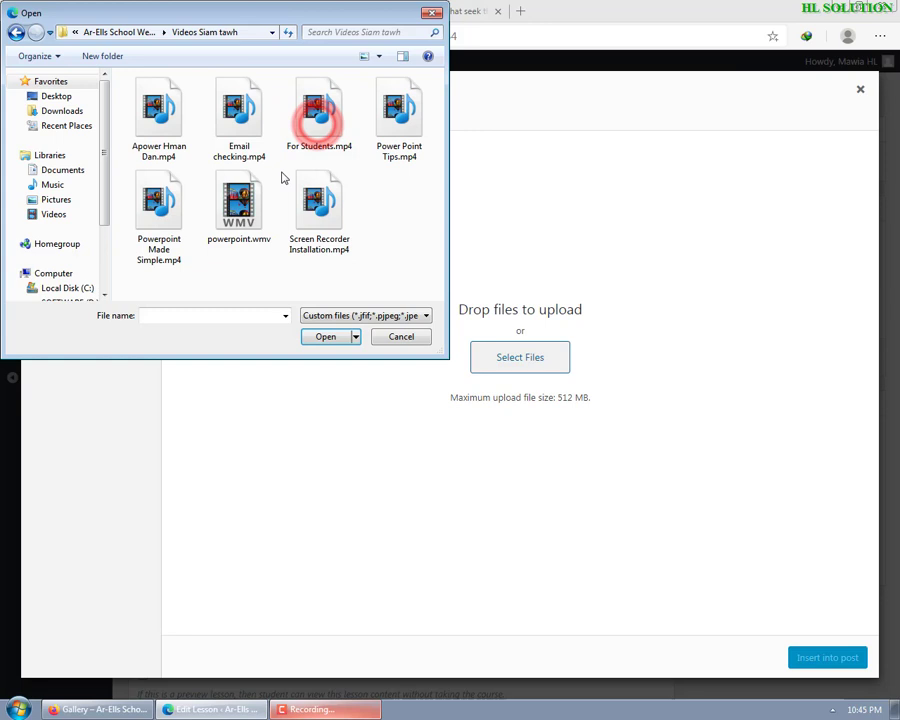
{"action": "left_click", "coordinate": [238, 115]}
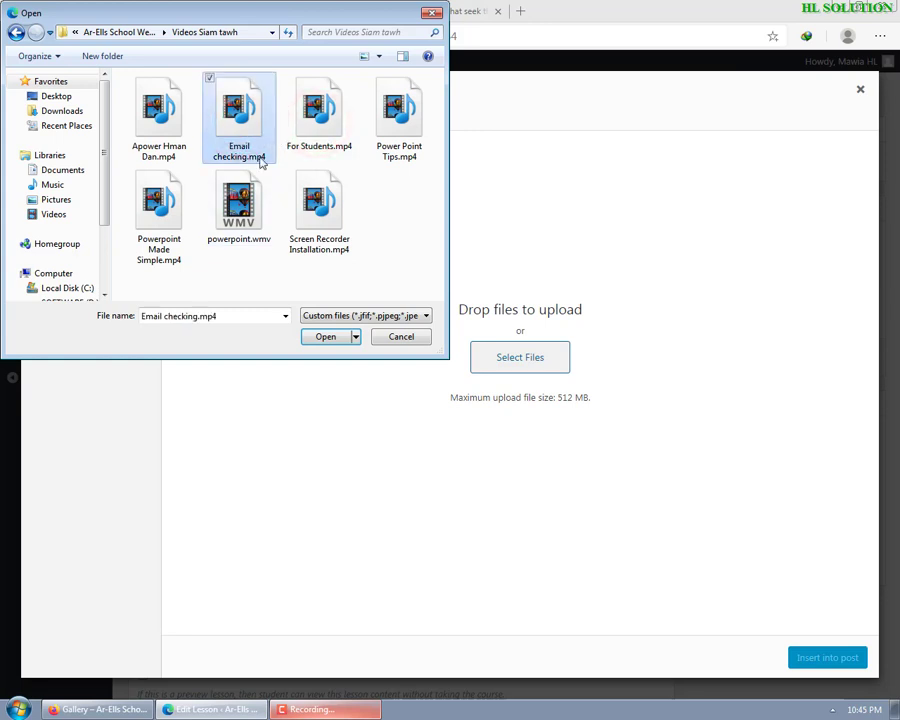
{"action": "left_click", "coordinate": [326, 338]}
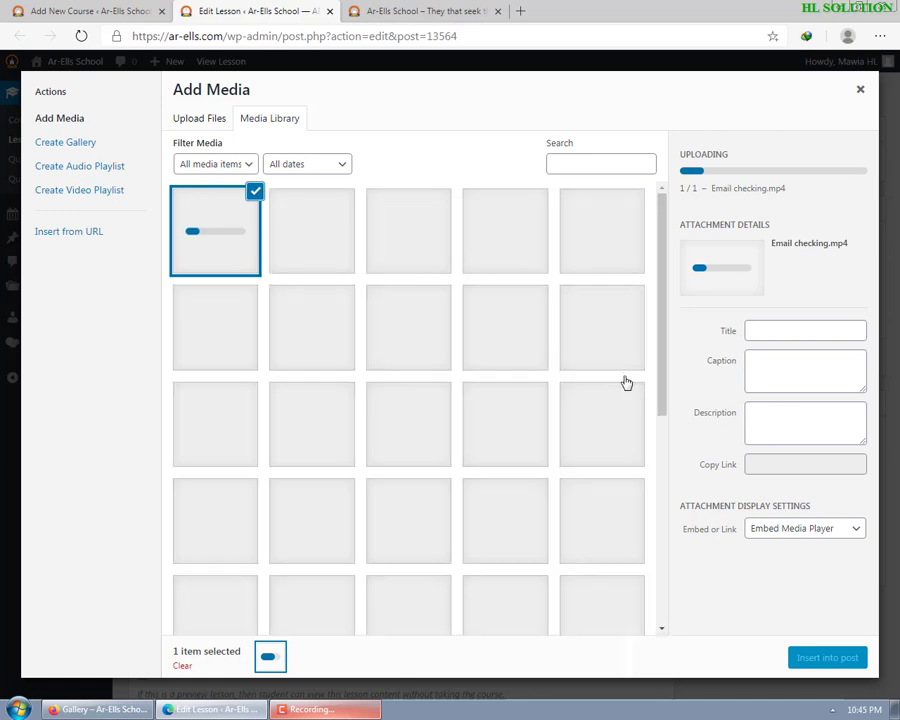
- Once the upload finishes, give the video the title 'Email checking' and keep Embed Media Player
{"action": "left_click", "coordinate": [82, 10]}
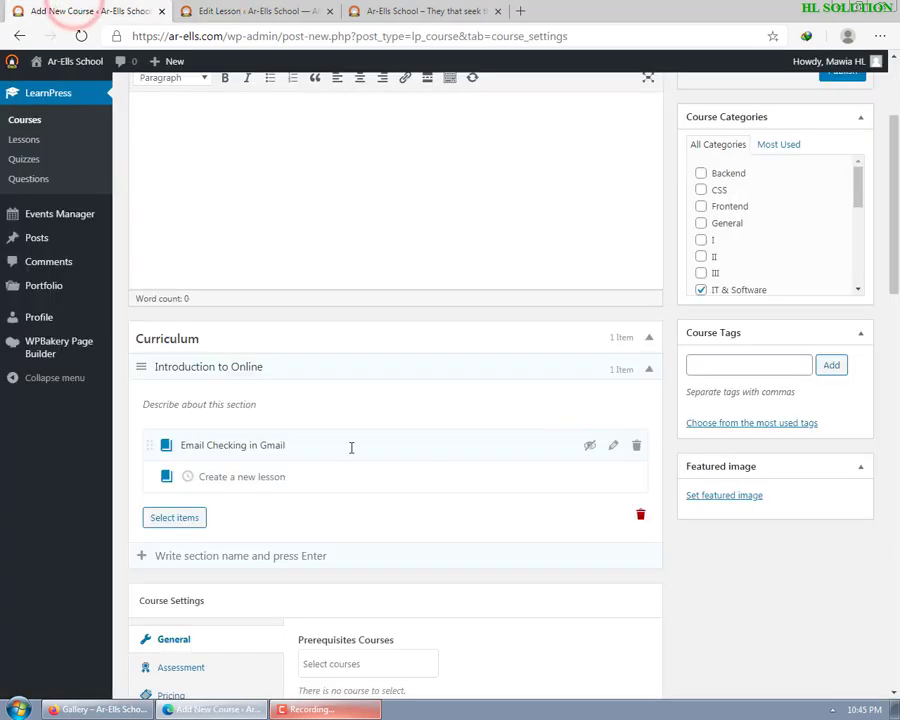
{"action": "left_click", "coordinate": [236, 10]}
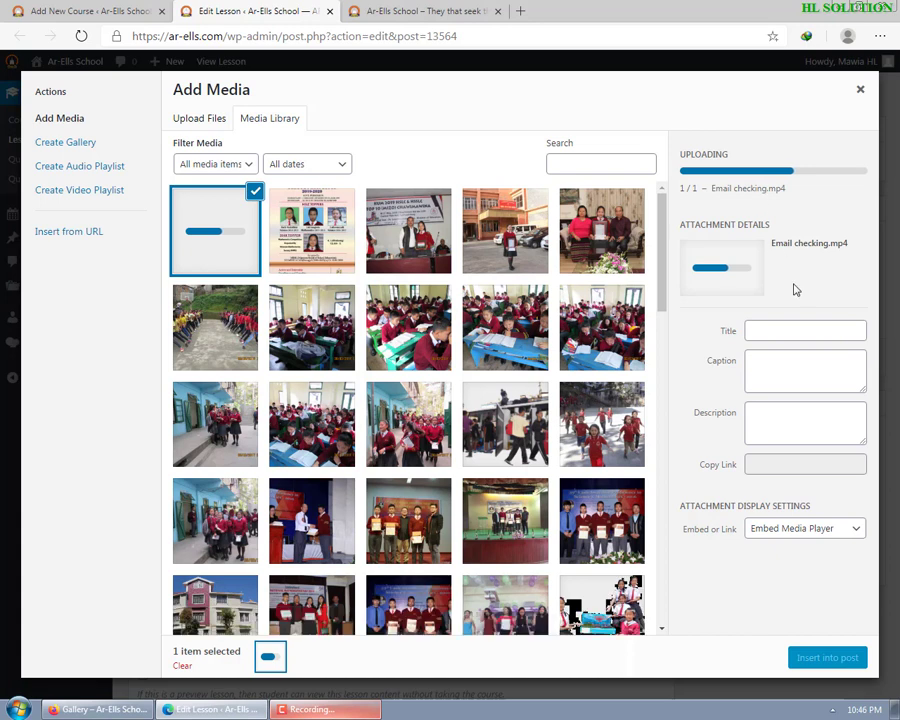
{"action": "left_click", "coordinate": [775, 365]}
{"action": "left_click", "coordinate": [778, 333]}
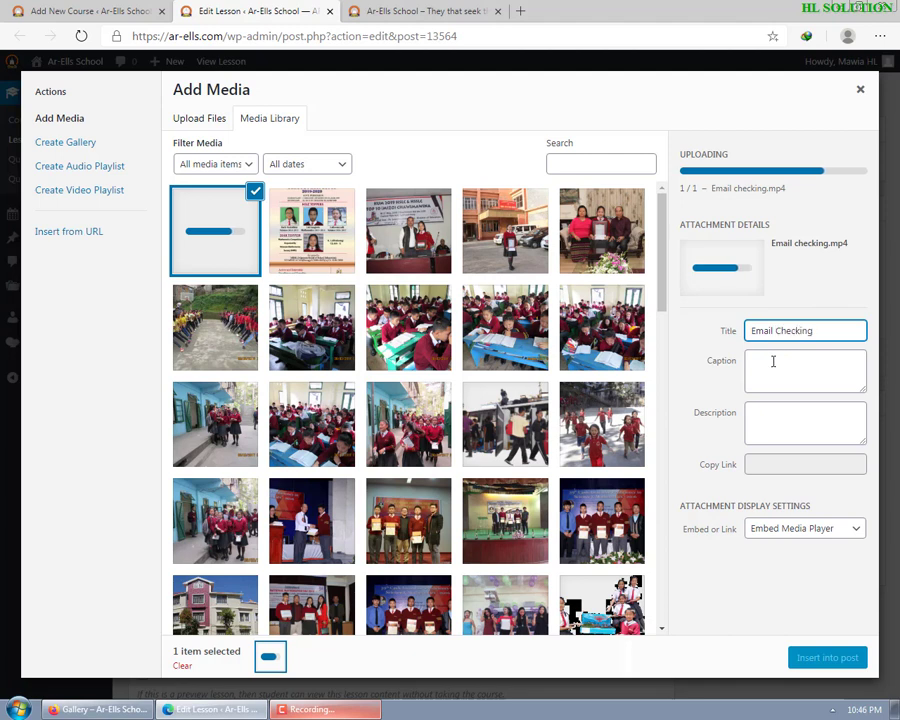
{"action": "left_click", "coordinate": [785, 364]}
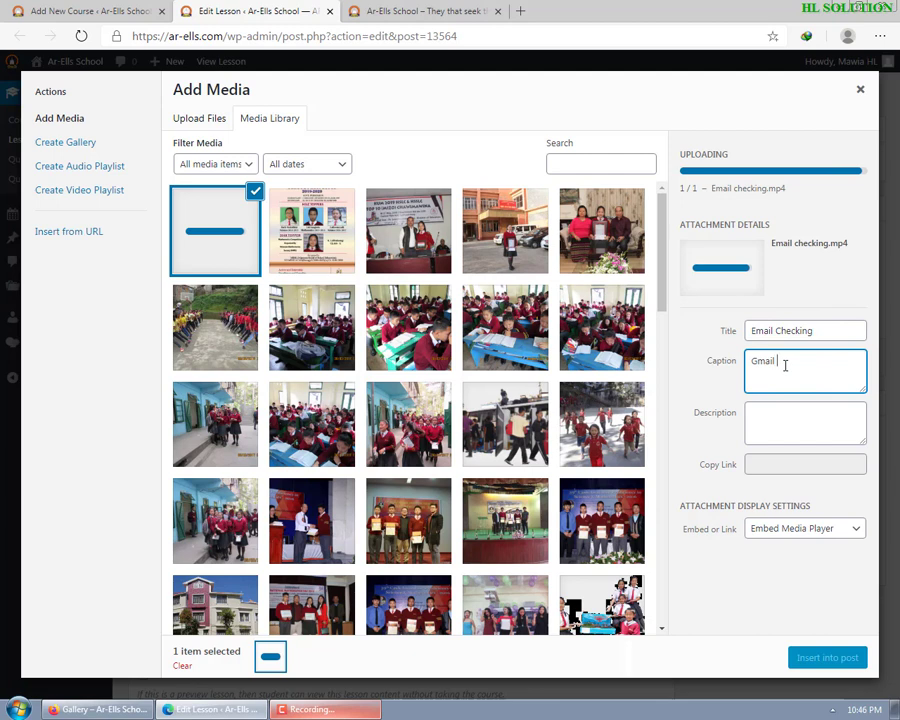
{"action": "left_click", "coordinate": [784, 423]}
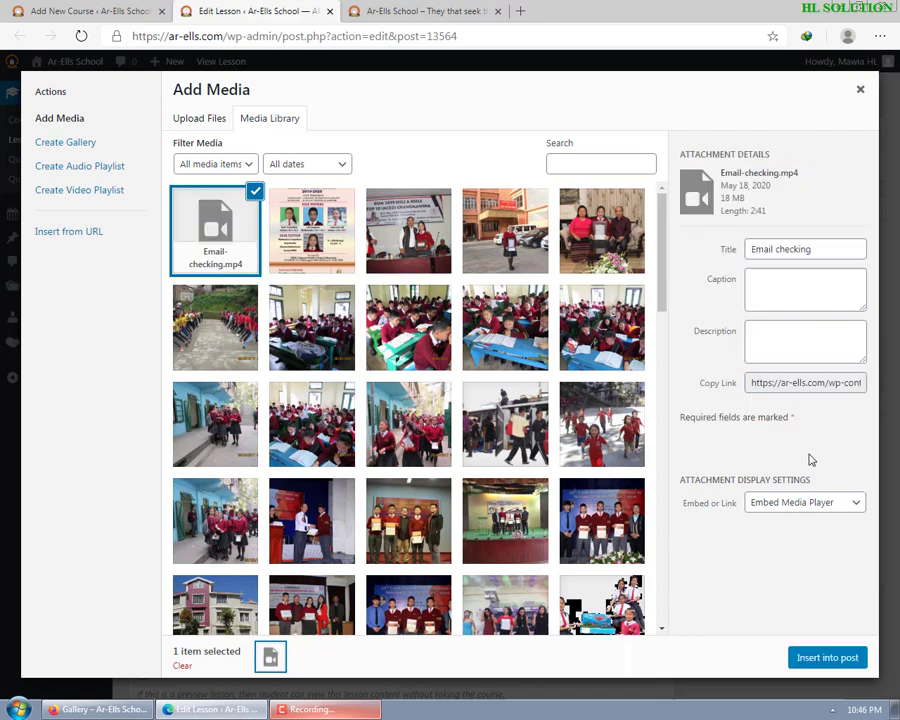
{"action": "left_click", "coordinate": [800, 503]}
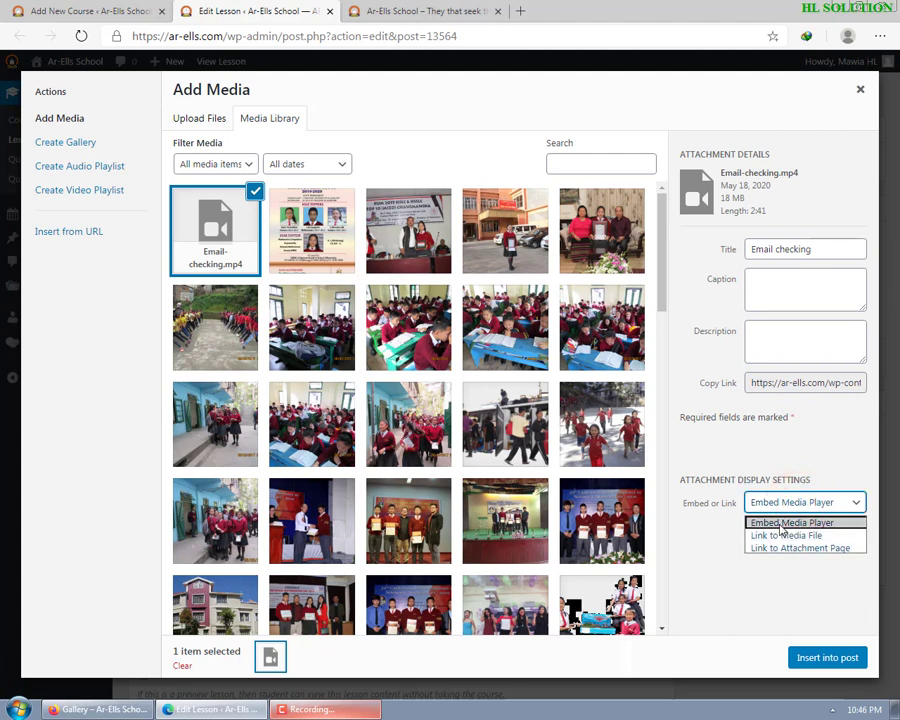
{"action": "left_click", "coordinate": [778, 521]}
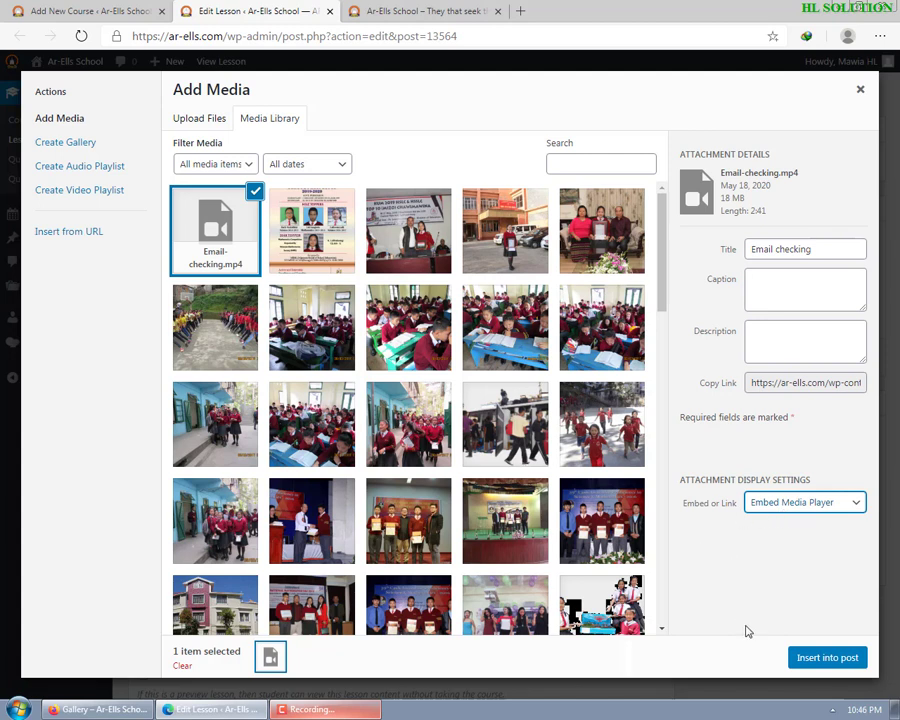
- Insert the Email checking video into the lesson, set format to Video and duration to 3 minutes
{"action": "left_click", "coordinate": [828, 658]}
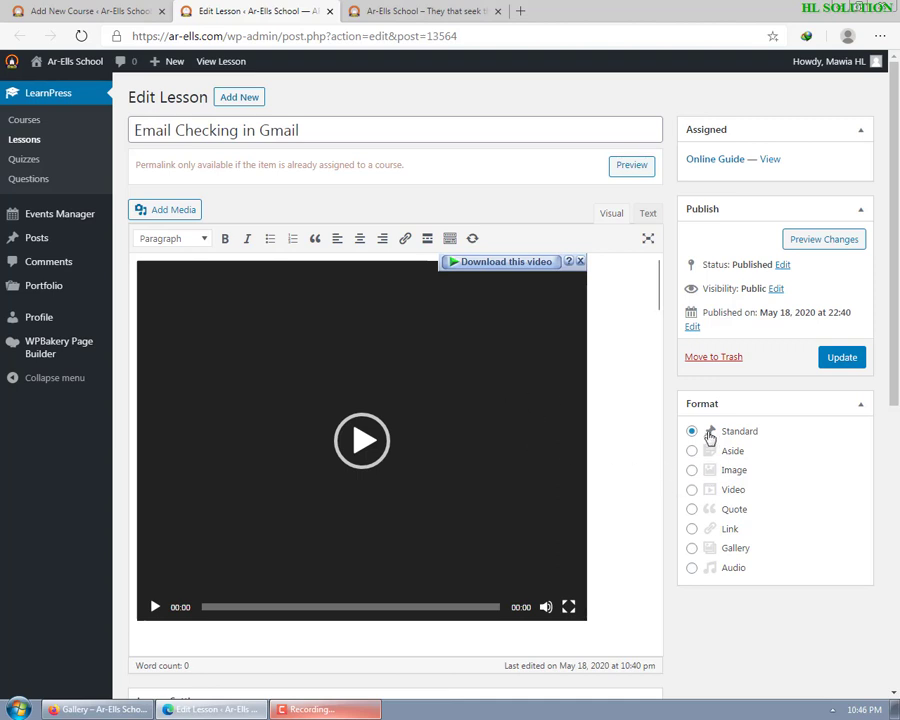
{"action": "left_click", "coordinate": [692, 490]}
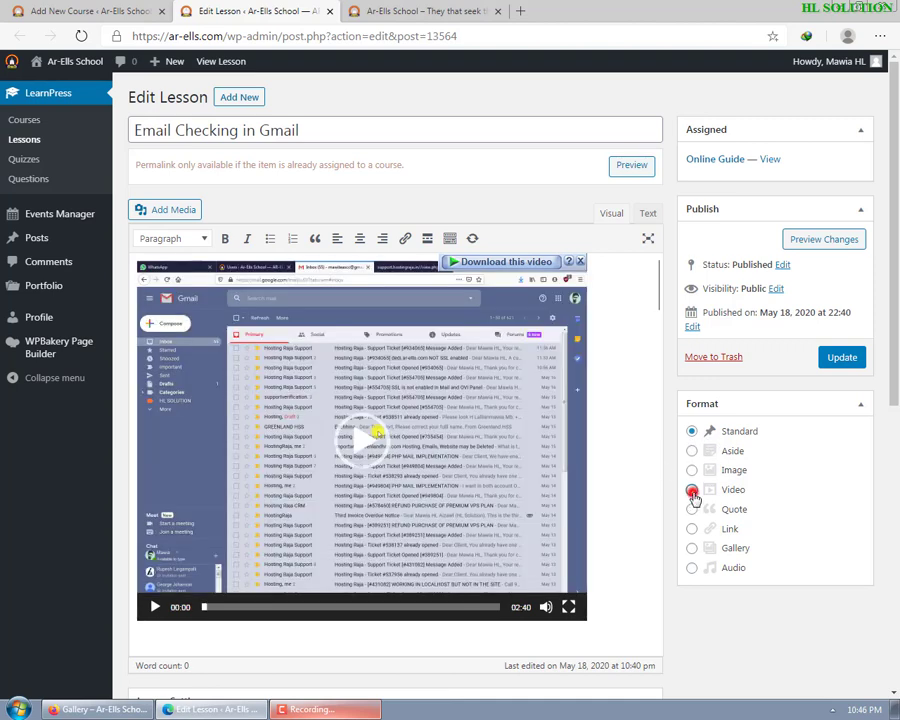
{"action": "scroll", "coordinate": [528, 462], "scroll_direction": "down", "scroll_amount": 1}
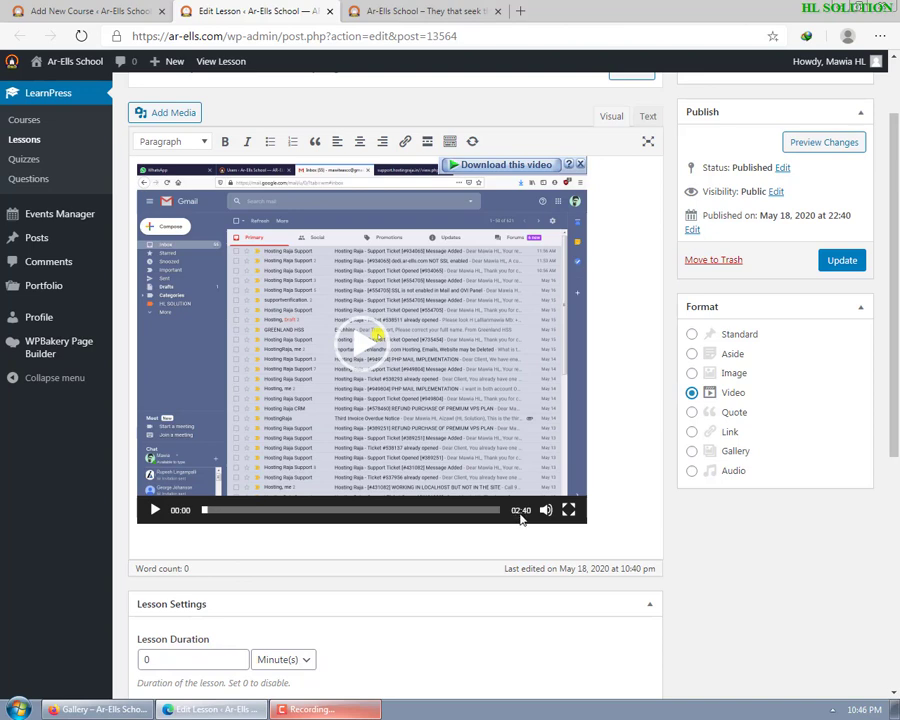
{"action": "double_click", "coordinate": [152, 659]}
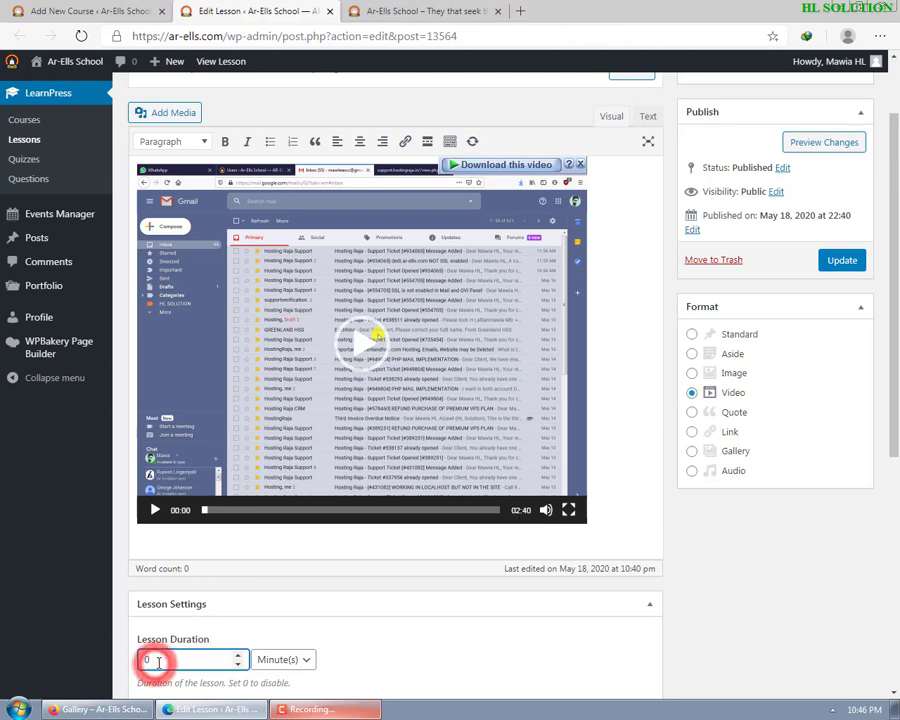
{"action": "type", "text": "3"}
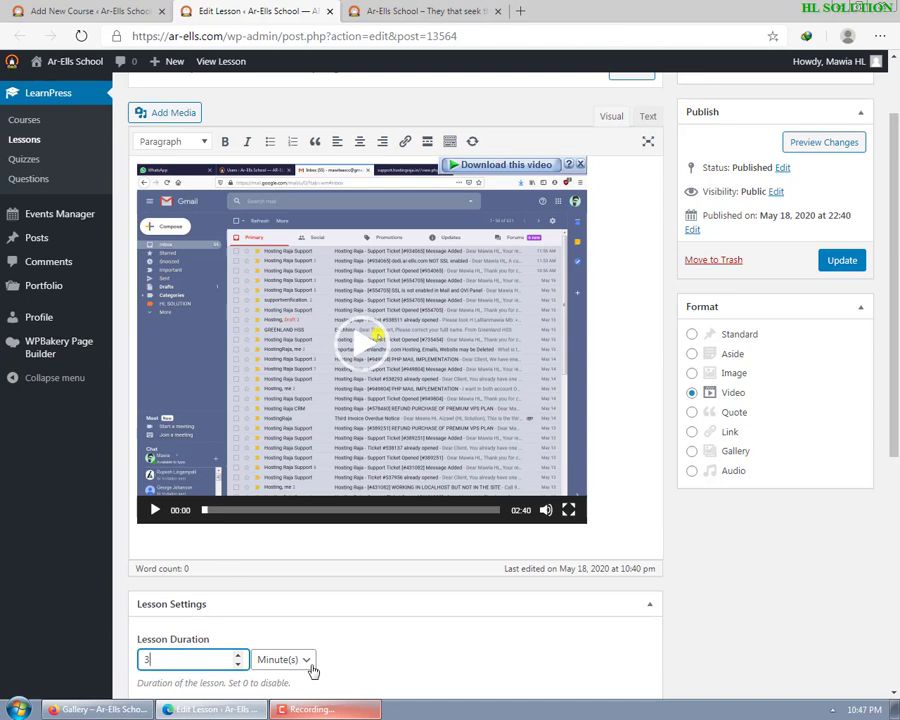
{"action": "left_click", "coordinate": [420, 650]}
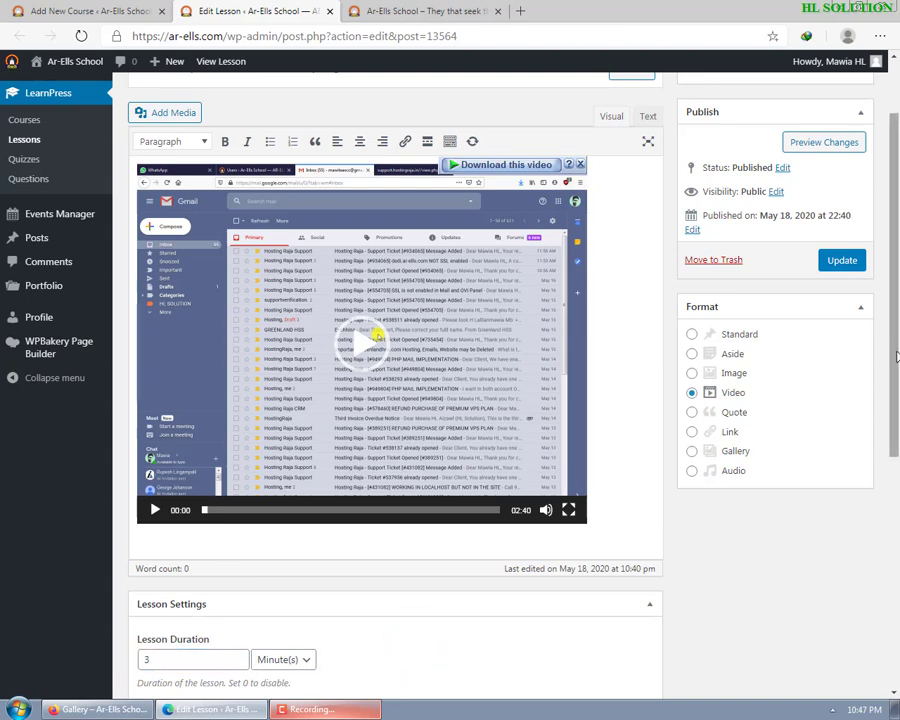
{"action": "left_click_drag", "start_coordinate": [895, 380], "coordinate": [886, 636]}
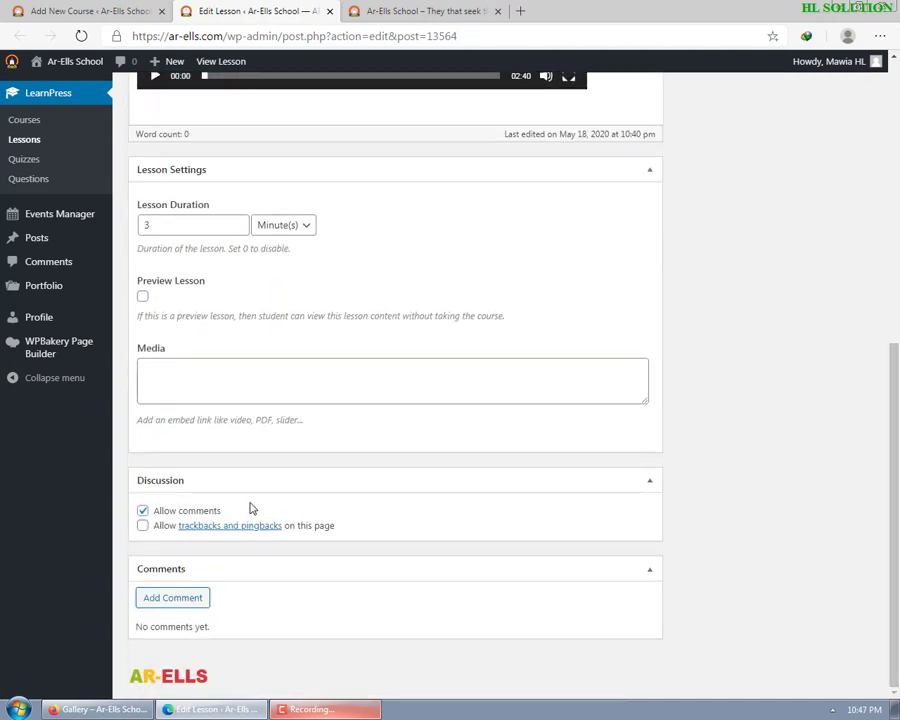
- Leave comments allowed on the lesson and save it with Update
{"action": "left_click", "coordinate": [143, 512]}
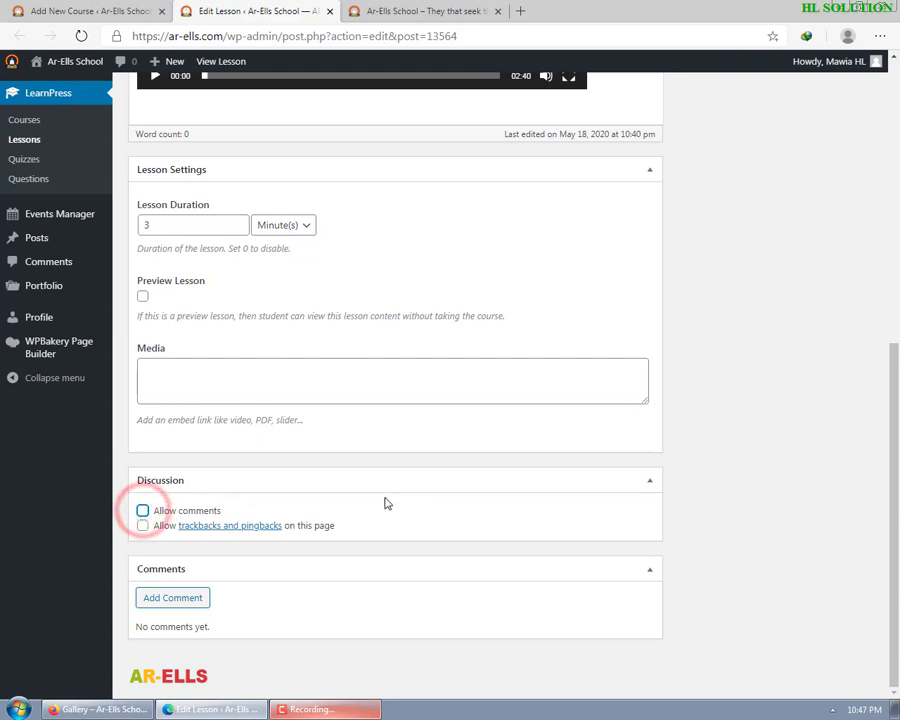
{"action": "triple_click", "coordinate": [169, 512]}
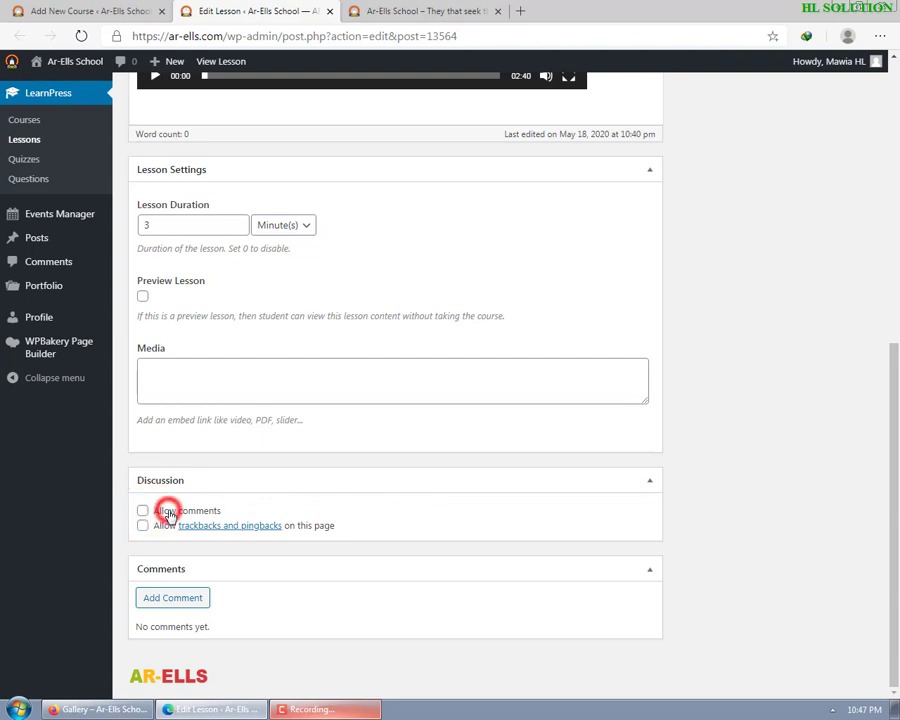
{"action": "left_click", "coordinate": [169, 512]}
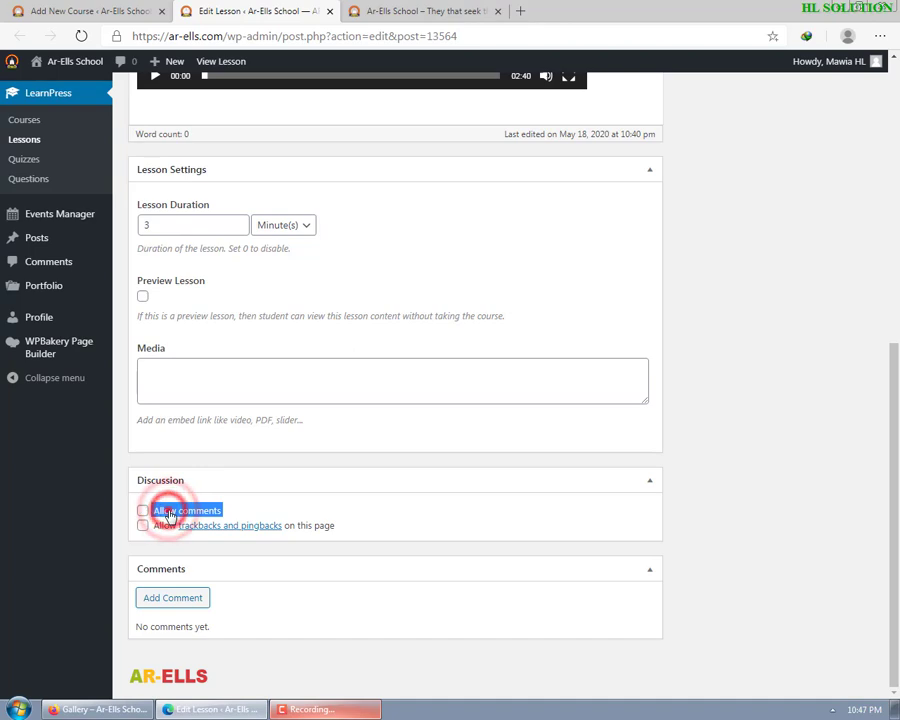
{"action": "left_click", "coordinate": [169, 512]}
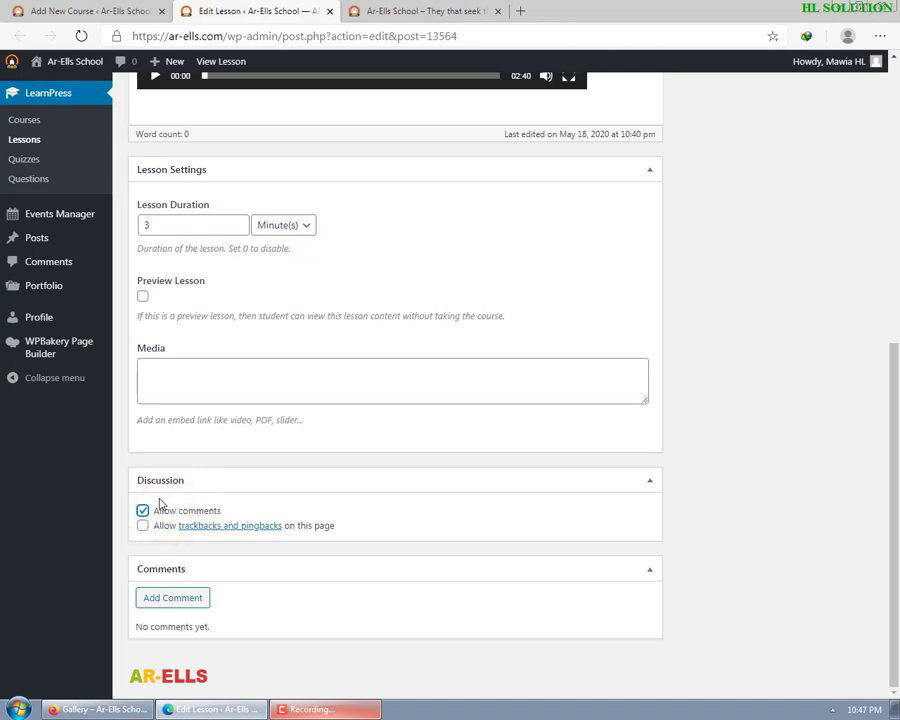
{"action": "scroll", "coordinate": [897, 535], "scroll_direction": "up", "scroll_amount": 5}
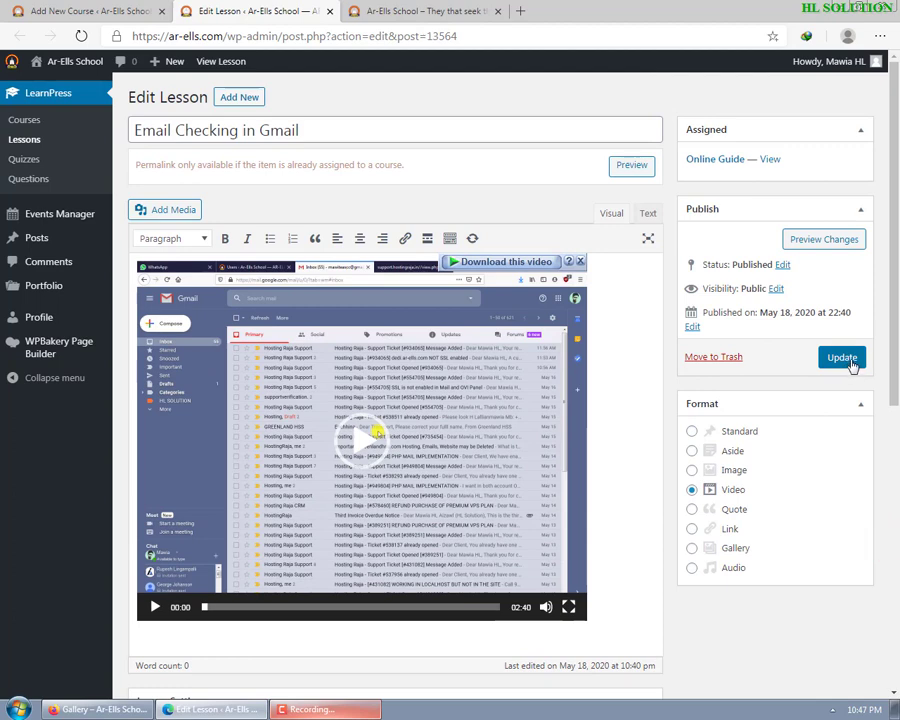
{"action": "left_click", "coordinate": [848, 362]}
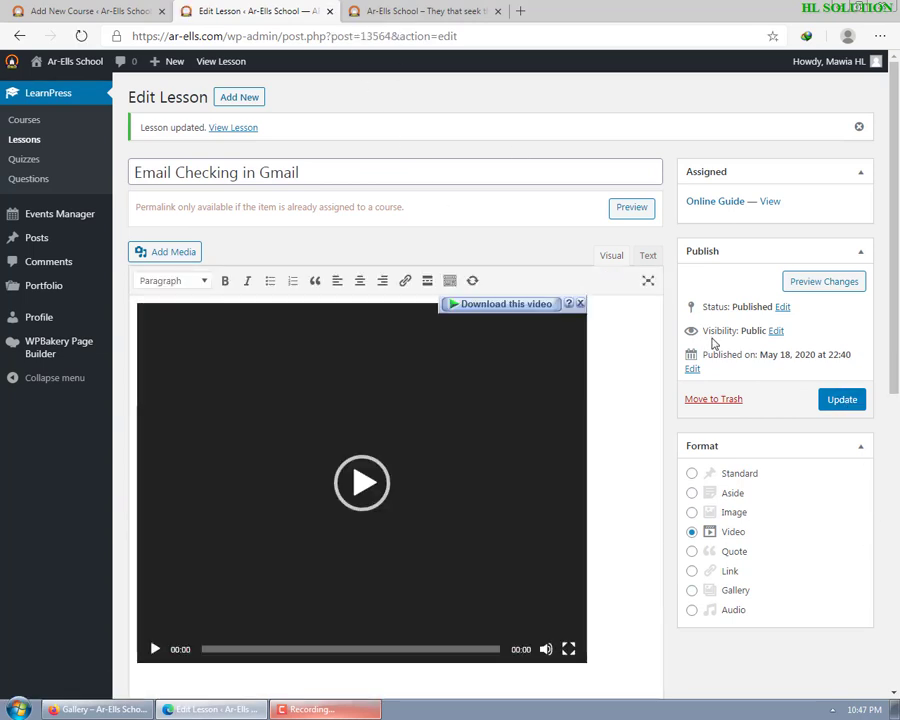
- Keep the lesson's visibility Public and close its editor to return to the Online Guide course
{"action": "left_click", "coordinate": [775, 333]}
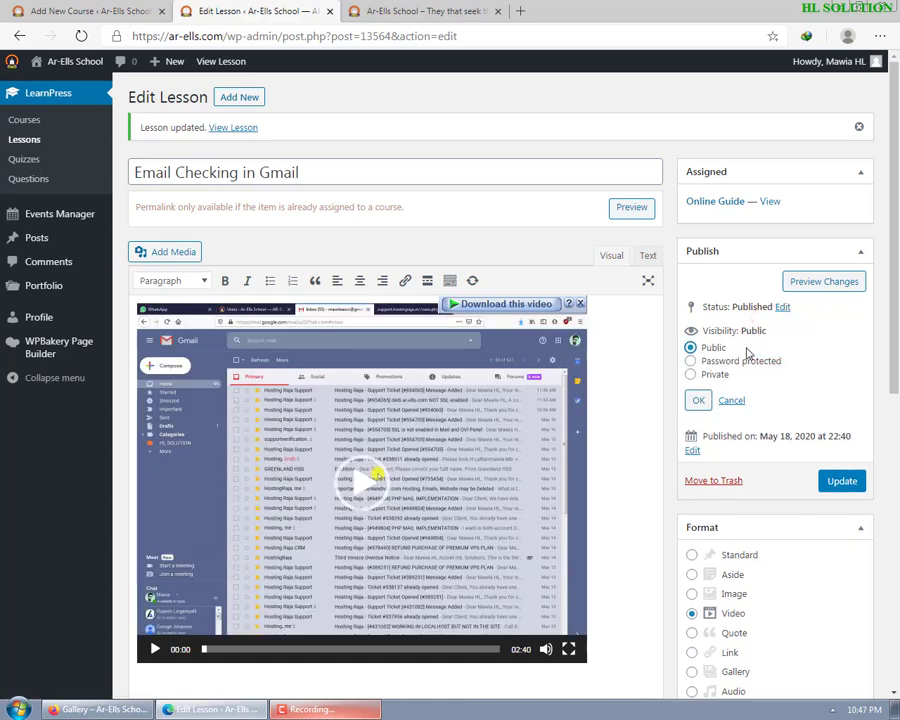
{"action": "left_click", "coordinate": [689, 360]}
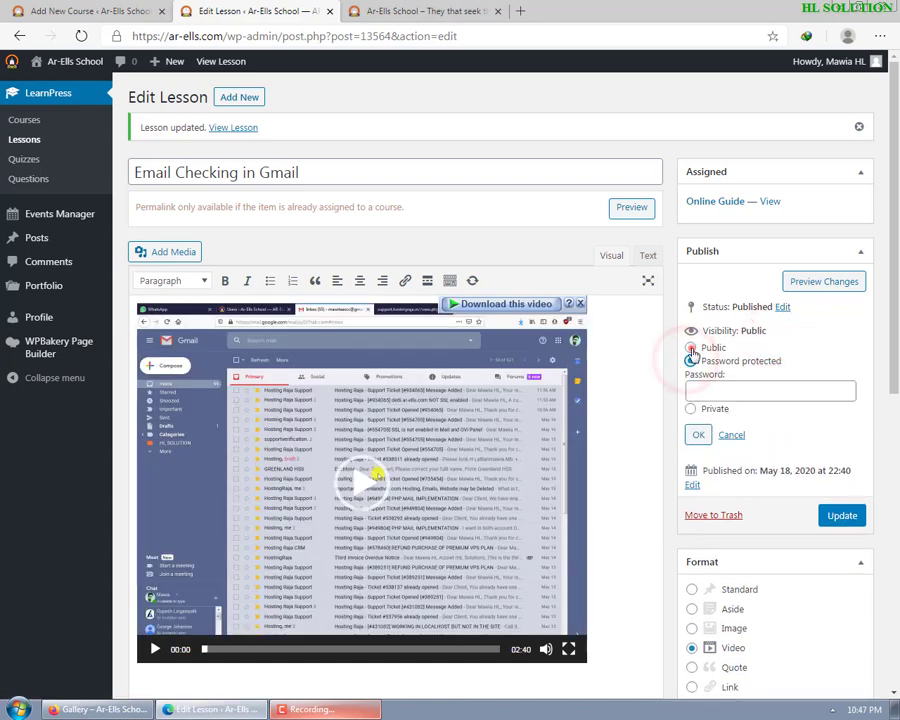
{"action": "left_click", "coordinate": [690, 348]}
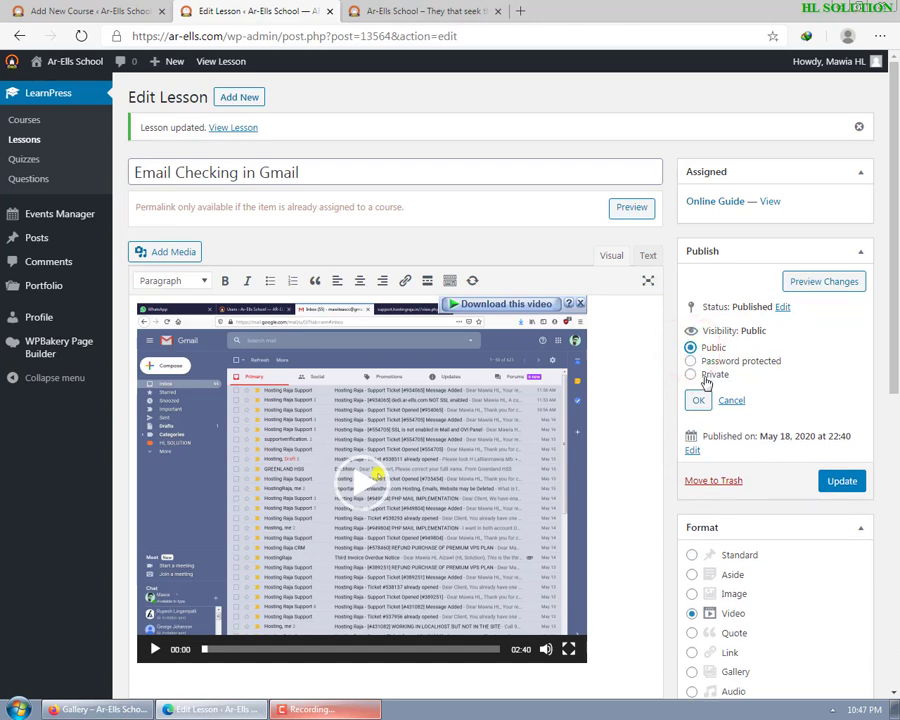
{"action": "left_click", "coordinate": [705, 376]}
{"action": "left_click", "coordinate": [692, 360]}
{"action": "left_click", "coordinate": [690, 347]}
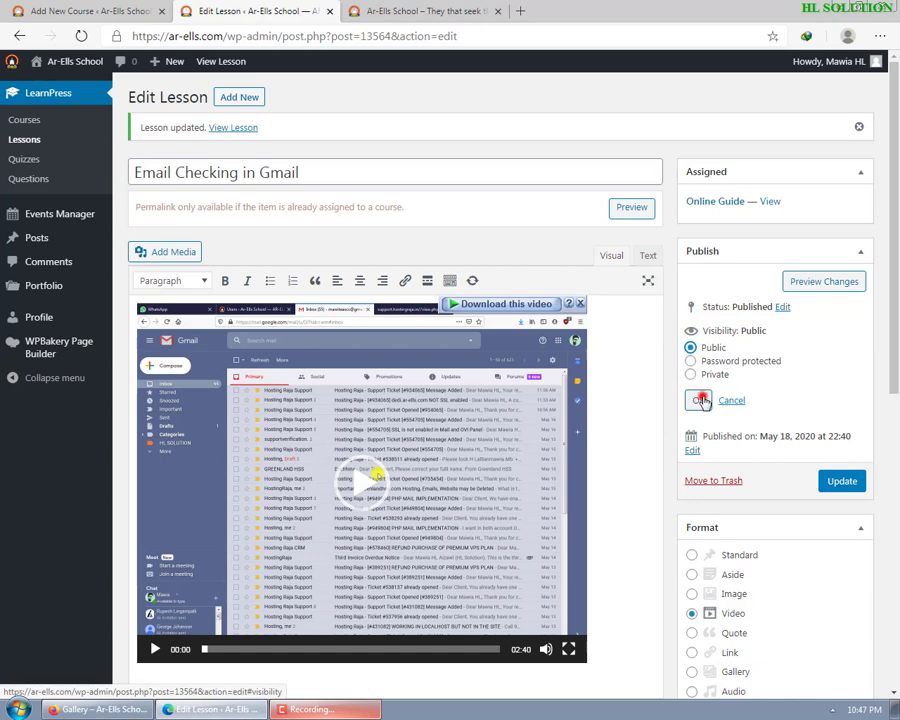
{"action": "left_click", "coordinate": [700, 400]}
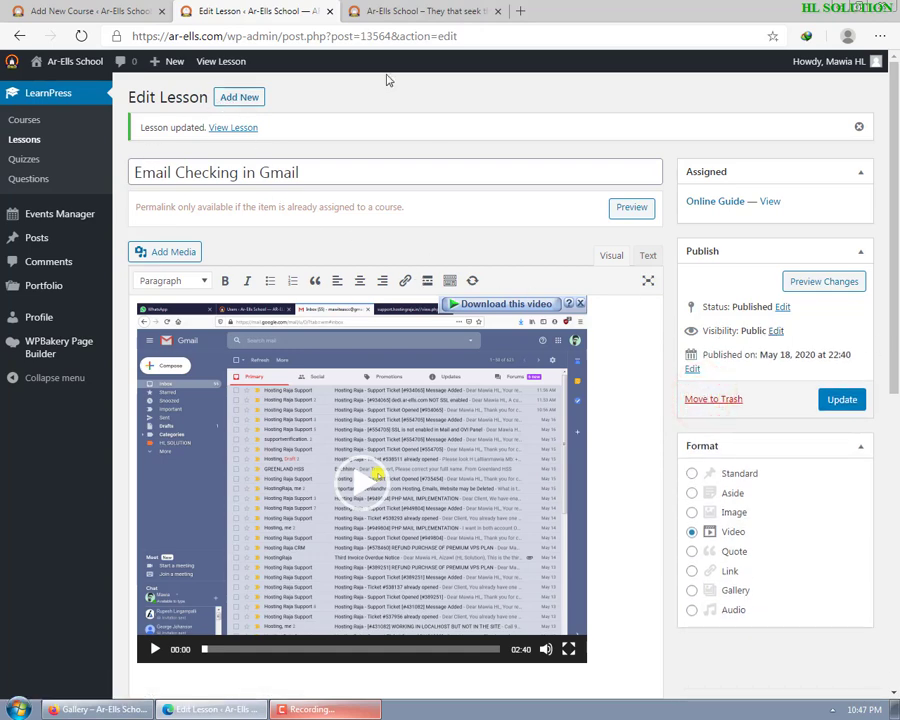
{"action": "left_click", "coordinate": [329, 12]}
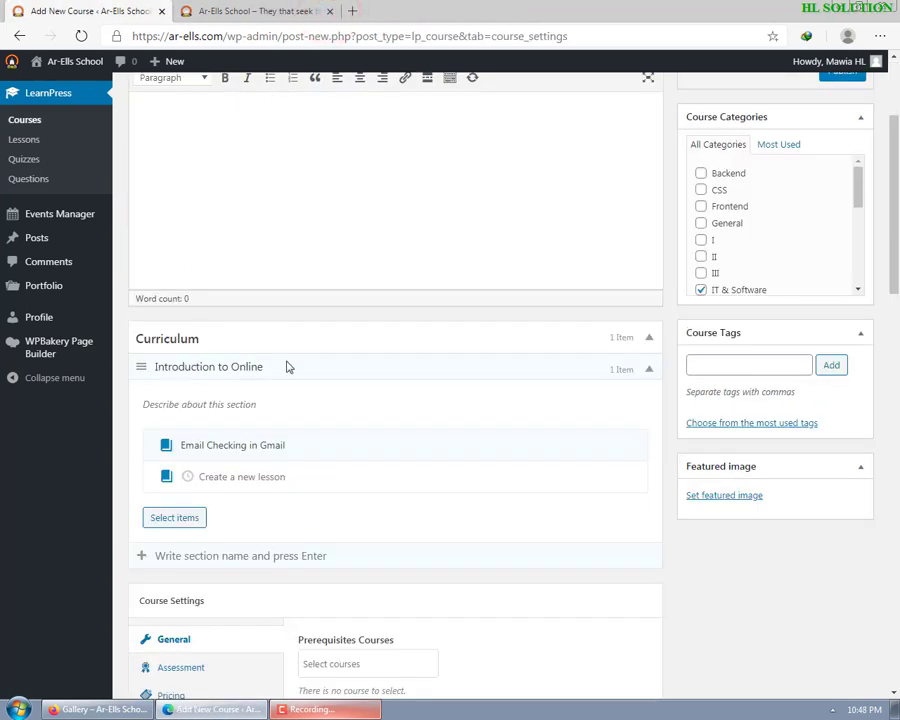
{"action": "left_click", "coordinate": [261, 476]}
{"action": "left_click", "coordinate": [895, 712]}
{"action": "left_click", "coordinate": [146, 252]}
{"action": "double_click", "coordinate": [26, 172]}
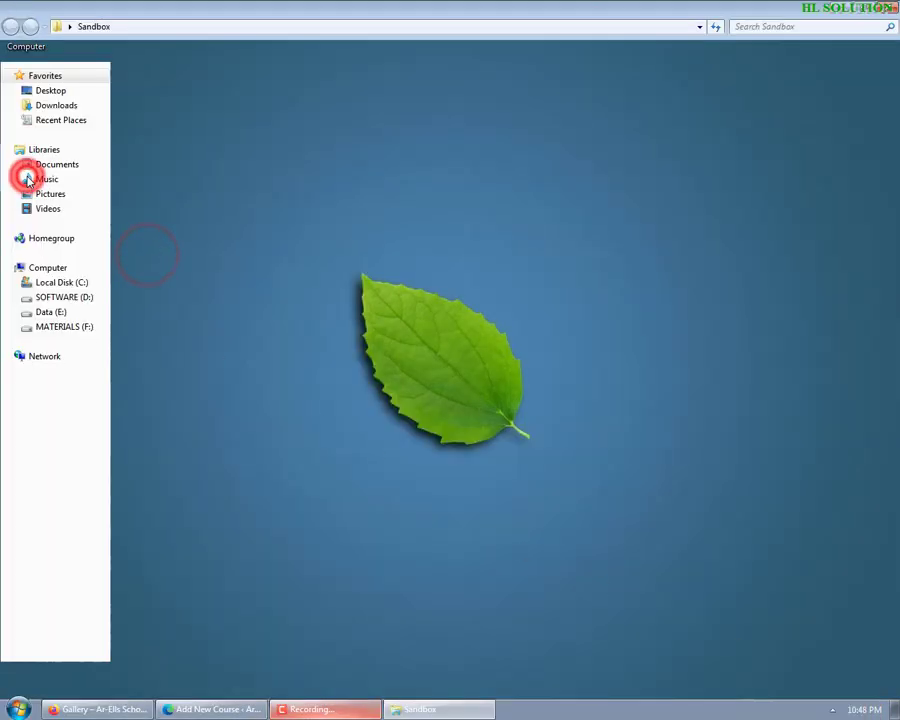
{"action": "double_click", "coordinate": [183, 89]}
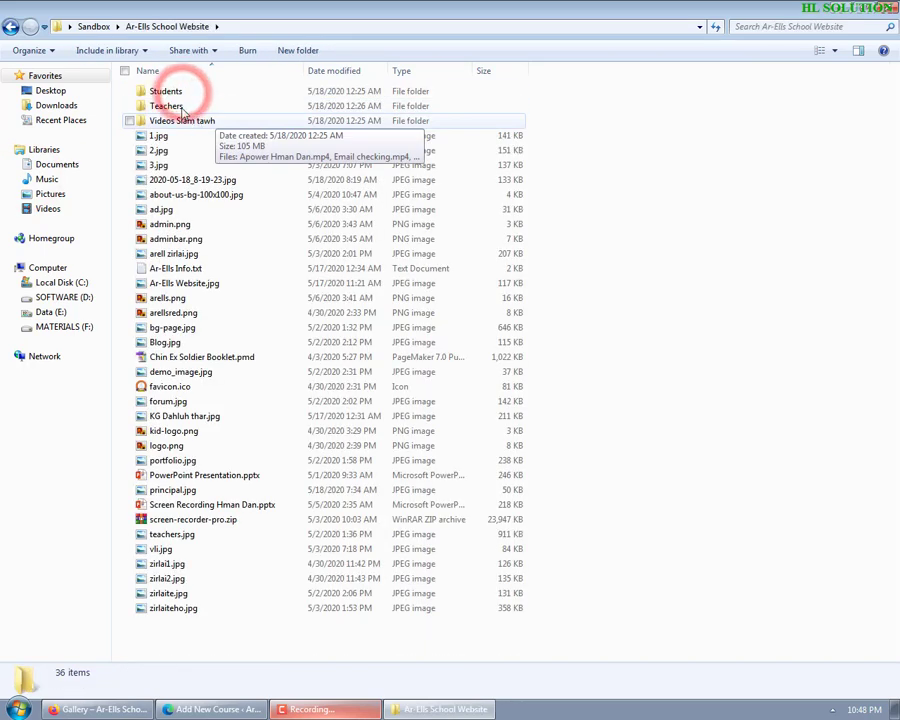
{"action": "double_click", "coordinate": [173, 121]}
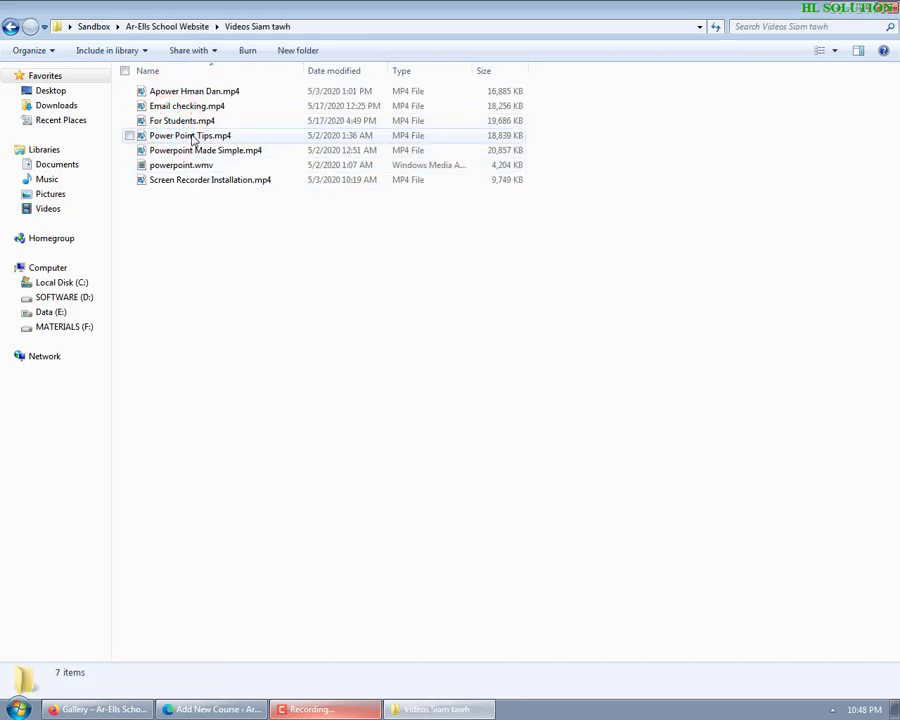
{"action": "left_click", "coordinate": [200, 124]}
{"action": "left_click", "coordinate": [888, 8]}
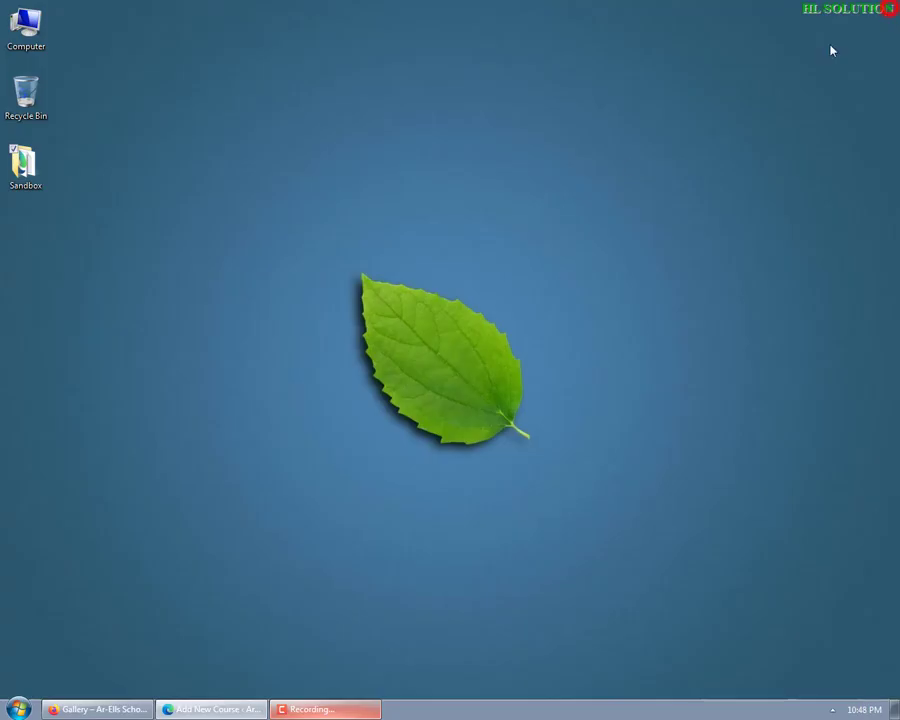
{"action": "left_click", "coordinate": [200, 709]}
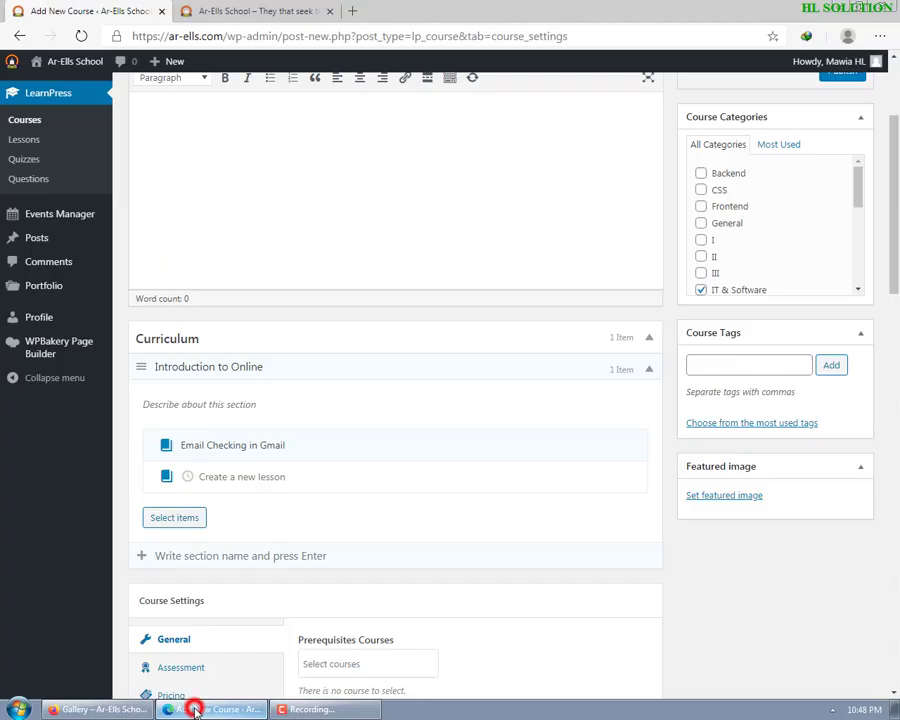
- Add the lesson 'Online Video Course en dan' to Introduction to Online and open it for editing
{"action": "scroll", "coordinate": [275, 200], "scroll_direction": "up", "scroll_amount": 2}
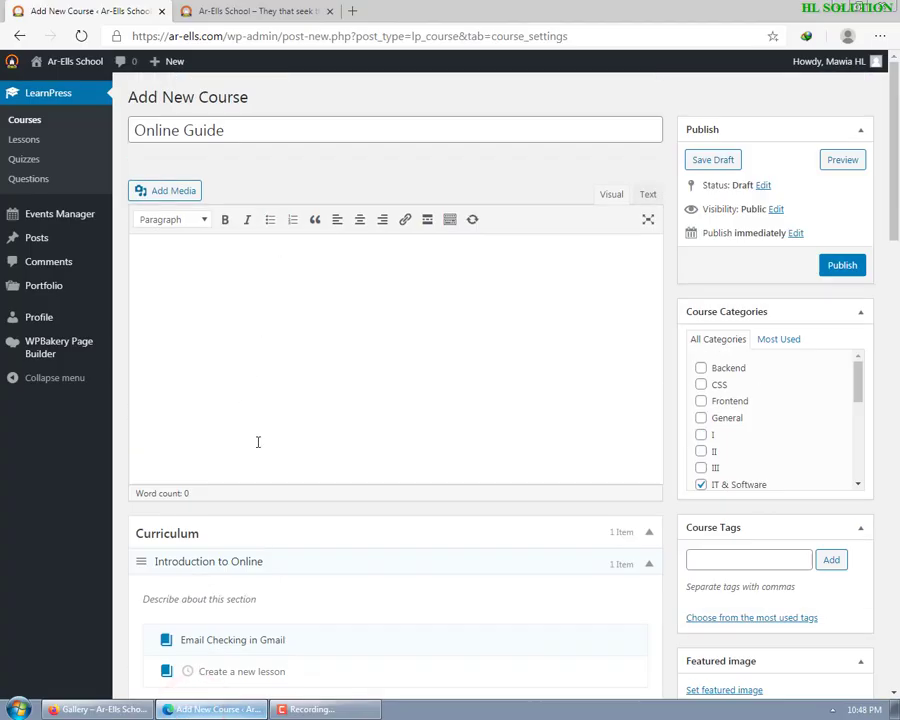
{"action": "scroll", "coordinate": [258, 442], "scroll_direction": "down", "scroll_amount": 2}
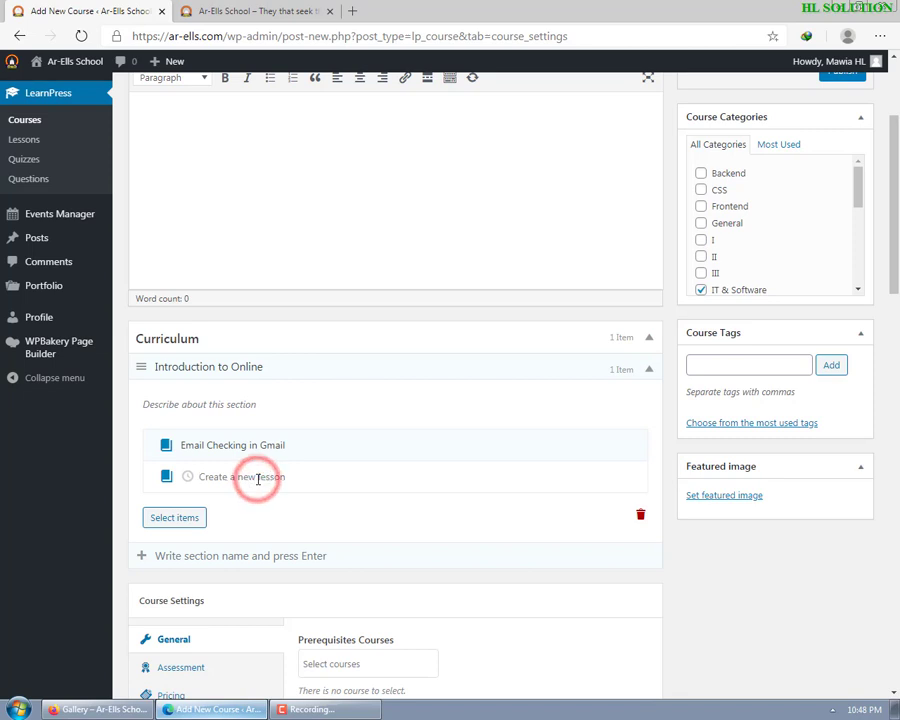
{"action": "type", "text": "Online Video Course en dan"}
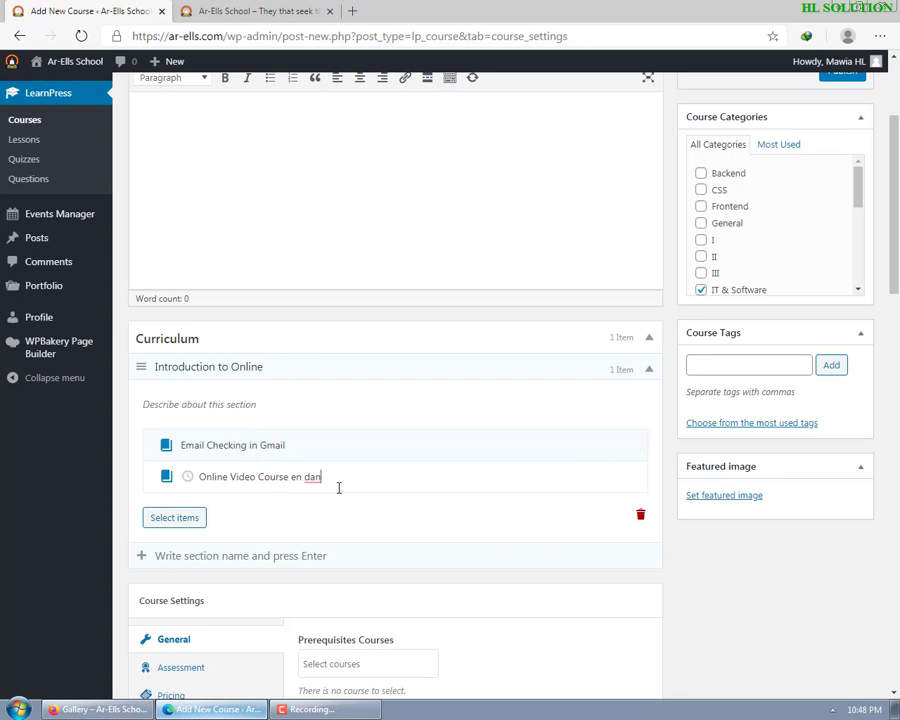
{"action": "key", "text": "Return"}
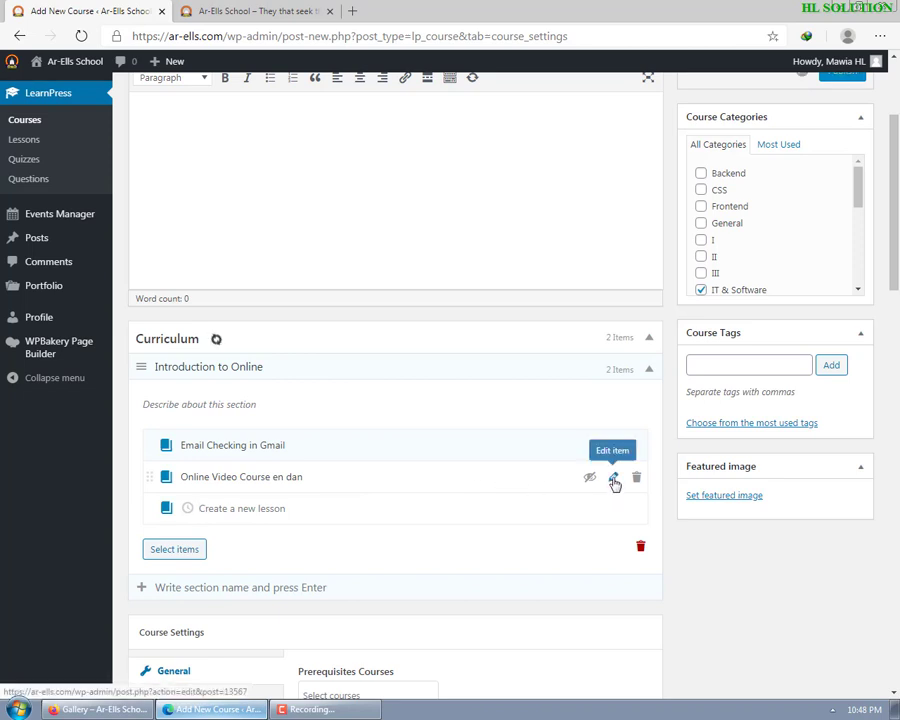
{"action": "left_click", "coordinate": [614, 480]}
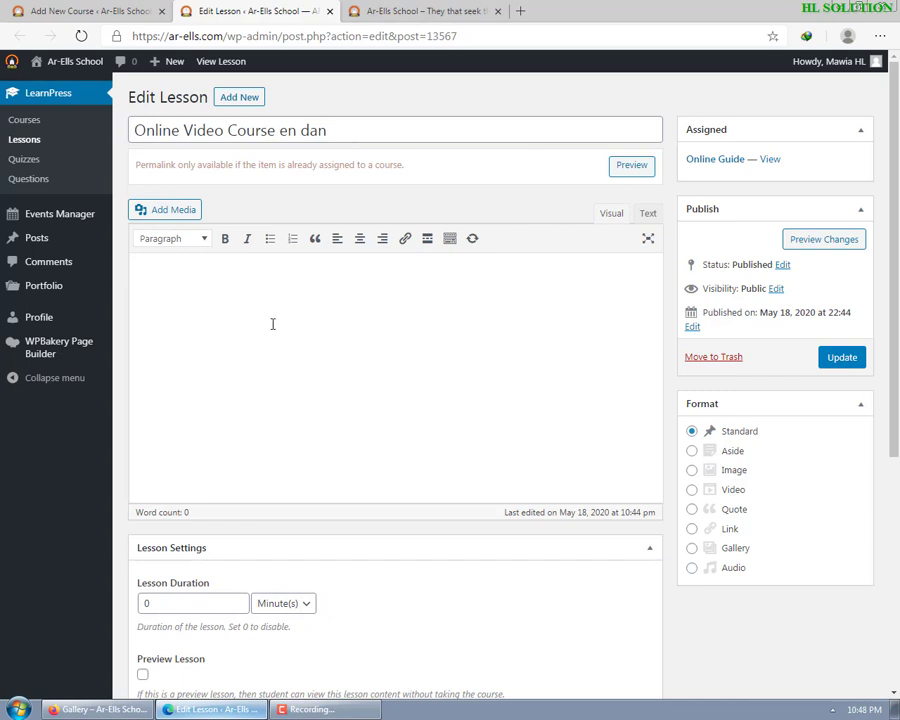
- Upload For Students.mp4 to the media library and insert the video into the lesson body
{"action": "left_click", "coordinate": [343, 331]}
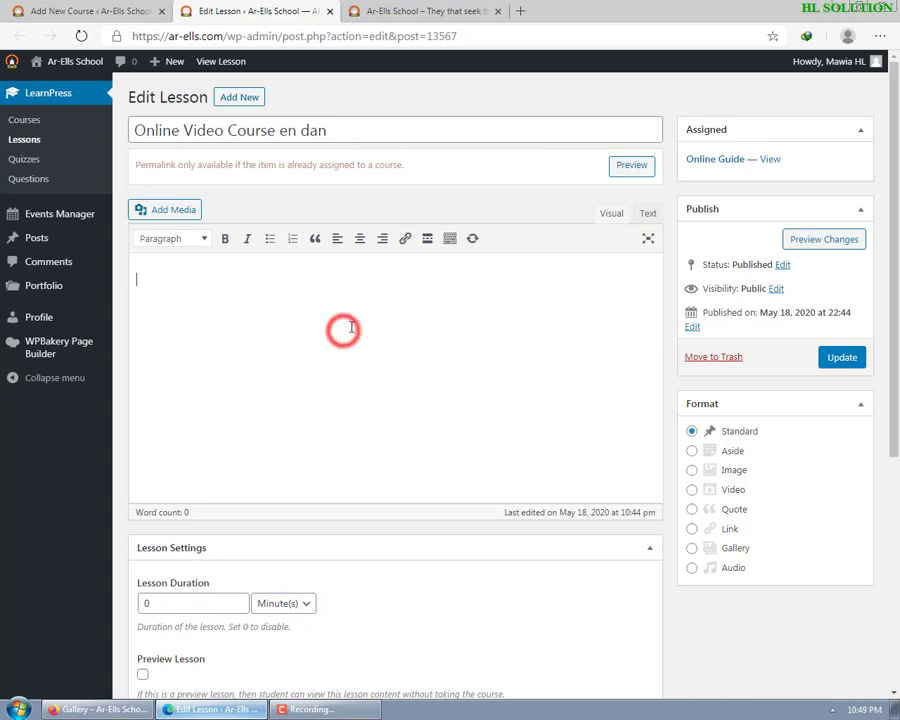
{"action": "left_click", "coordinate": [173, 212]}
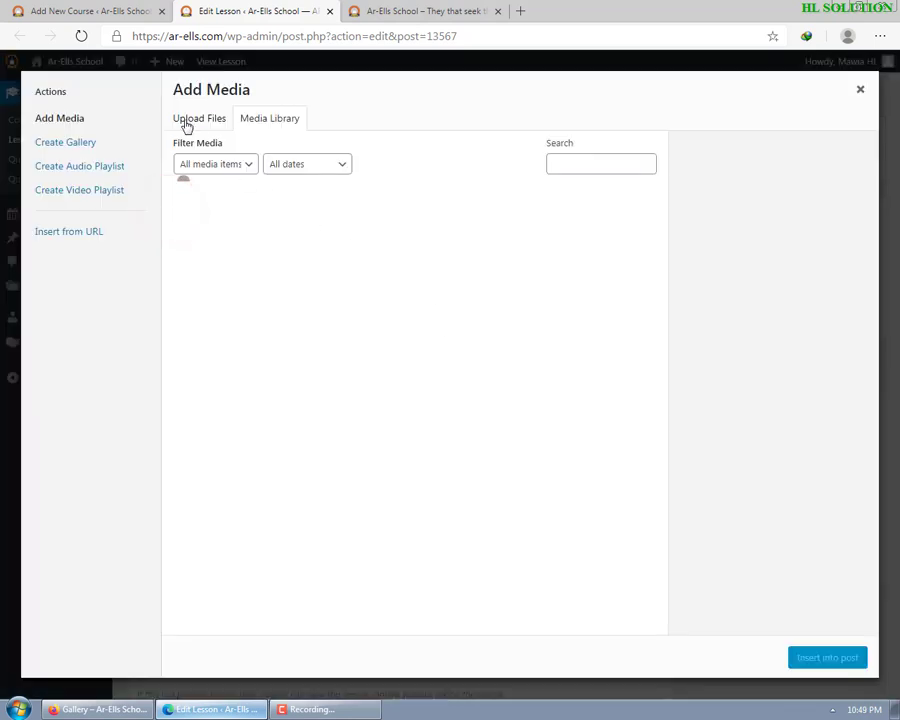
{"action": "left_click", "coordinate": [200, 121]}
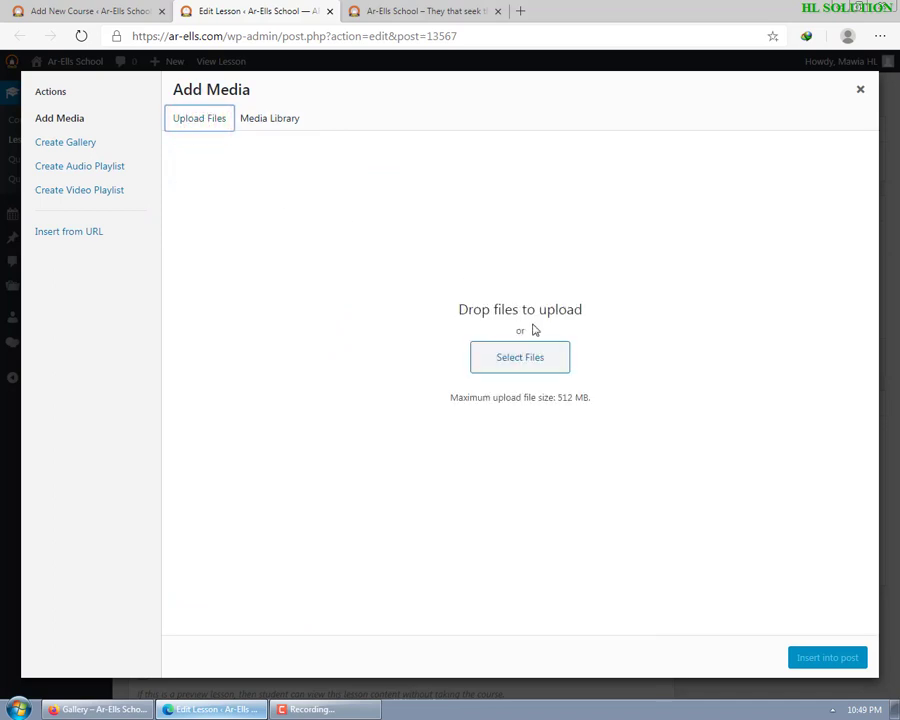
{"action": "left_click", "coordinate": [522, 362]}
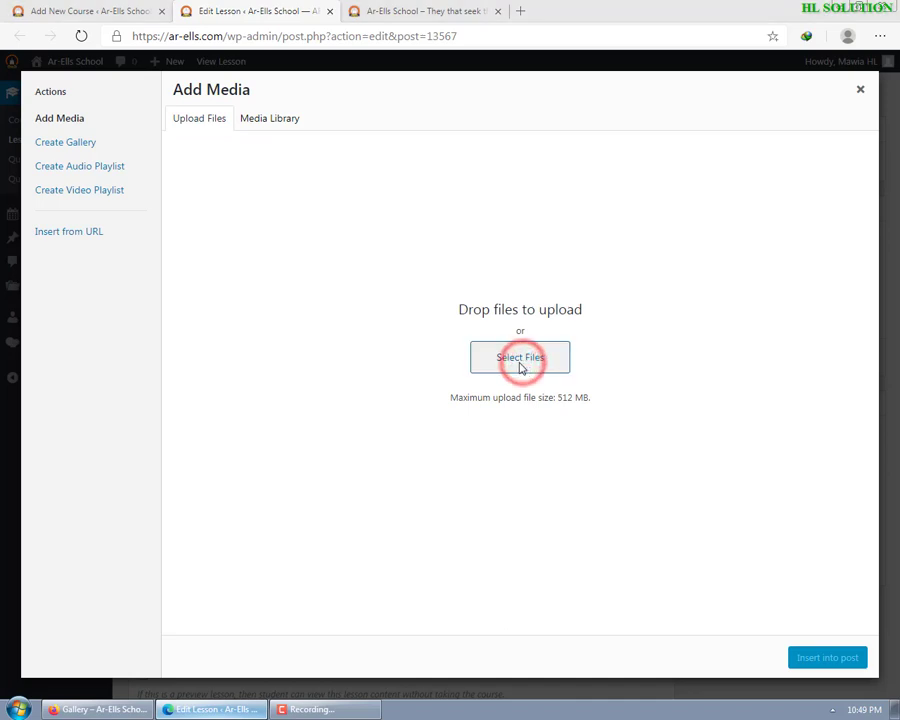
{"action": "left_click", "coordinate": [313, 126]}
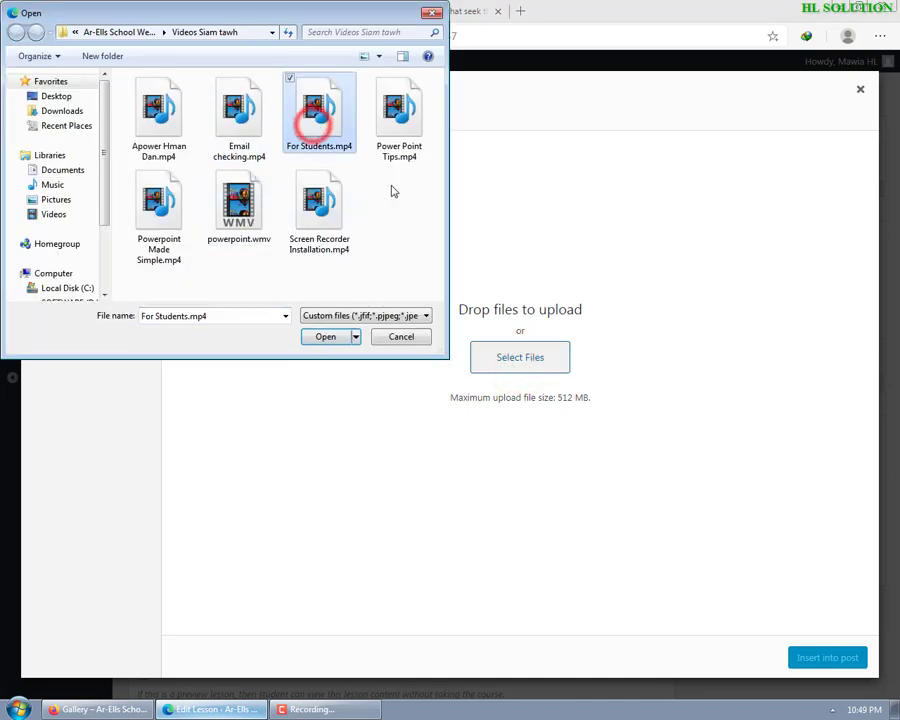
{"action": "left_click", "coordinate": [328, 338]}
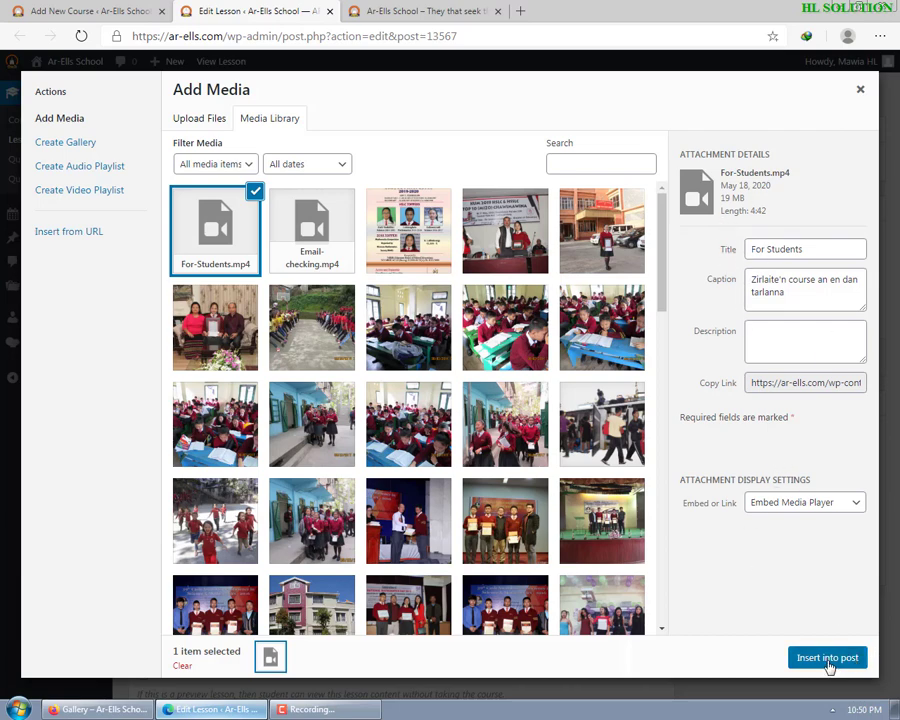
{"action": "left_click", "coordinate": [827, 658]}
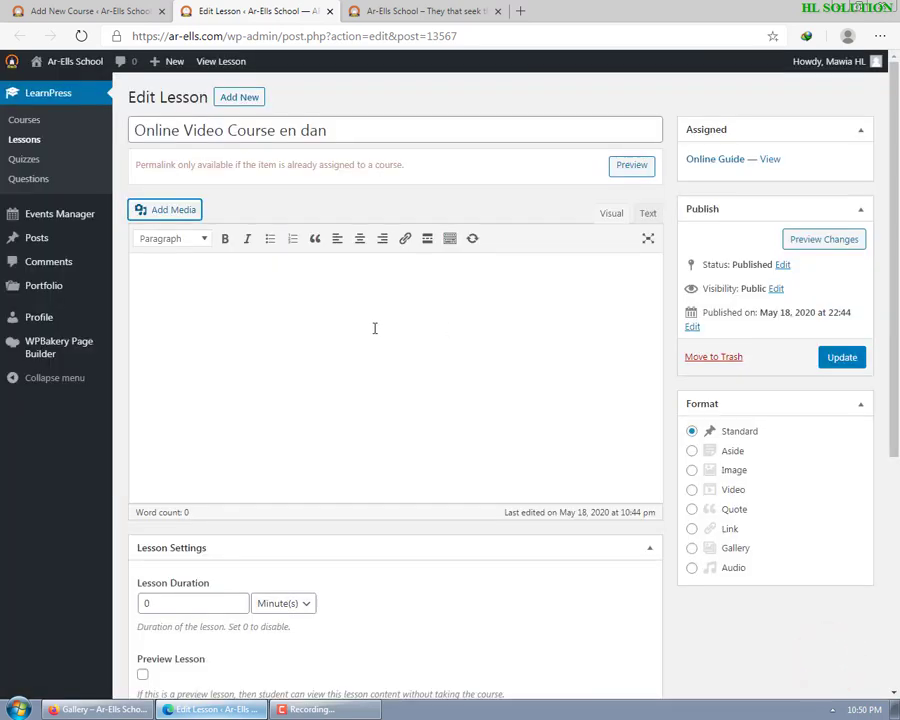
- Set the lesson format to Video with a 5-minute duration and update the lesson
{"action": "left_click", "coordinate": [692, 490]}
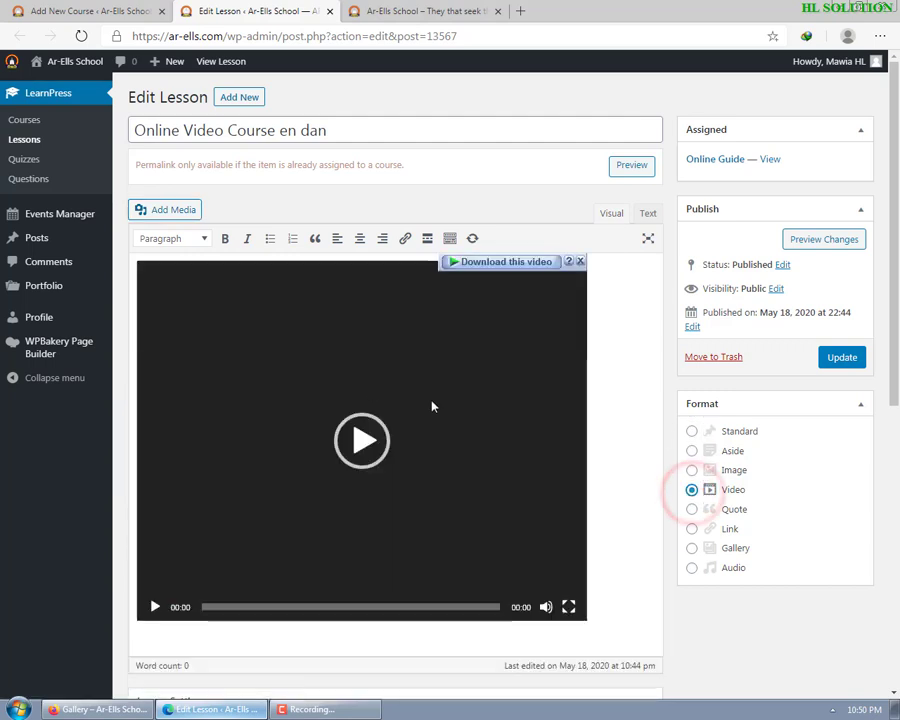
{"action": "scroll", "coordinate": [552, 584], "scroll_direction": "down", "scroll_amount": 2}
{"action": "scroll", "coordinate": [494, 426], "scroll_direction": "up", "scroll_amount": 1}
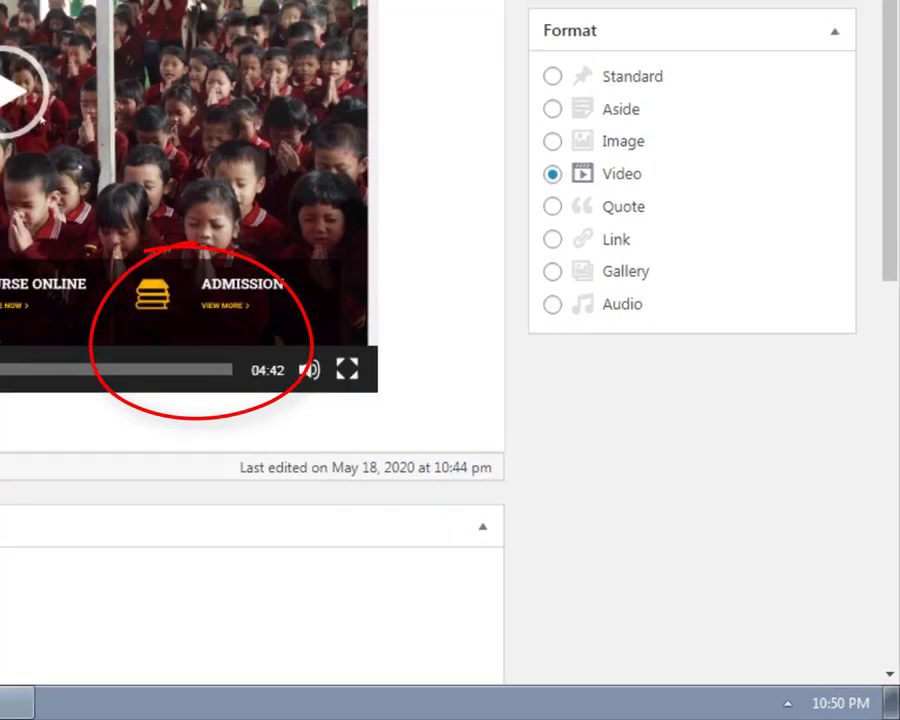
{"action": "left_click_drag", "start_coordinate": [129, 656], "coordinate": [86, 663]}
{"action": "type", "text": "5"}
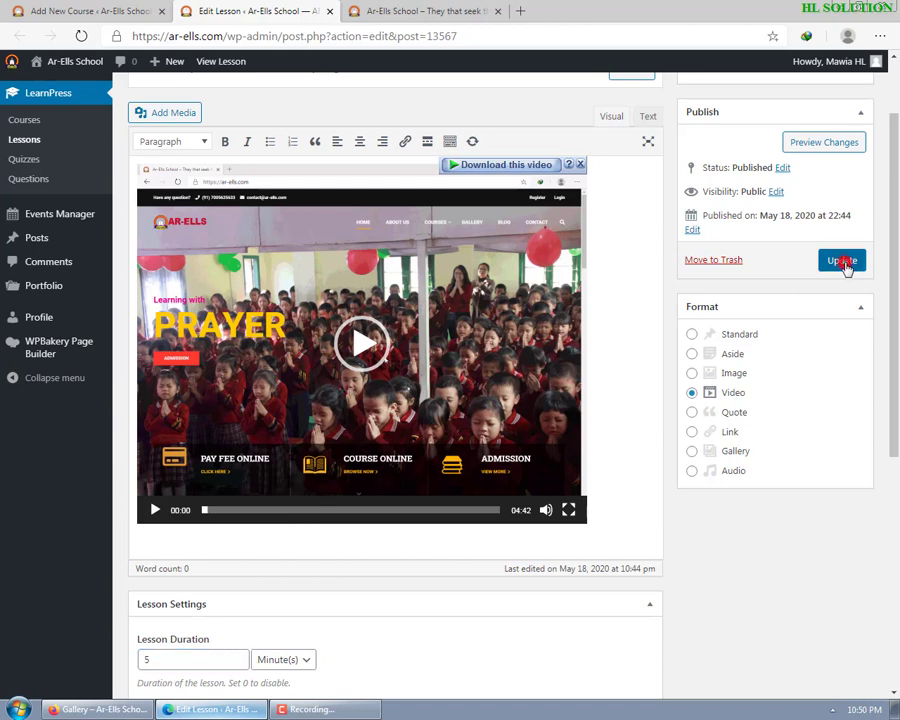
{"action": "left_click", "coordinate": [845, 264]}
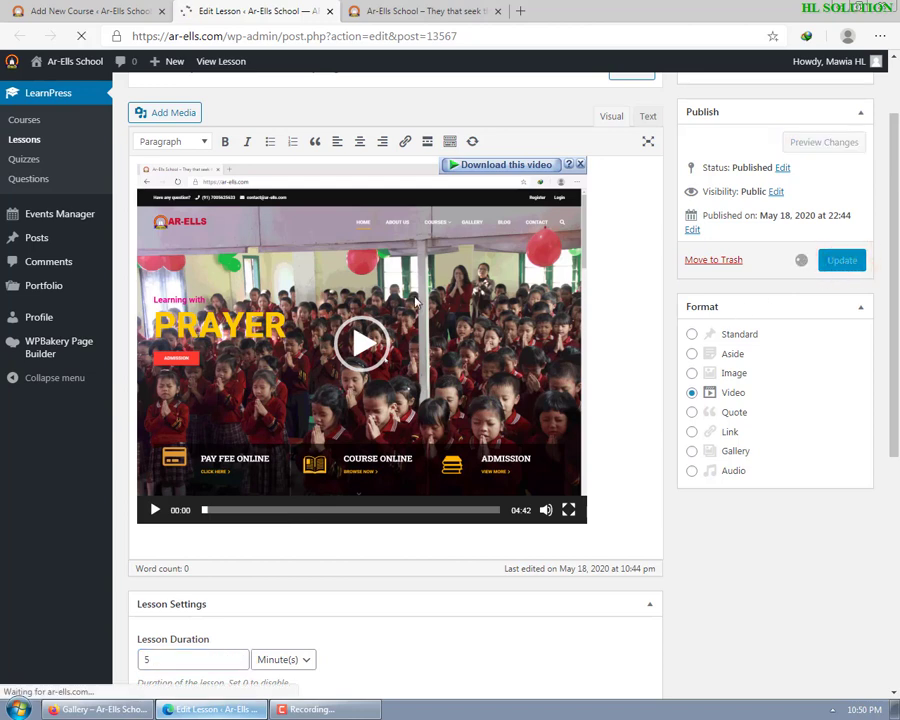
{"action": "scroll", "coordinate": [230, 128], "scroll_direction": "up", "scroll_amount": 1}
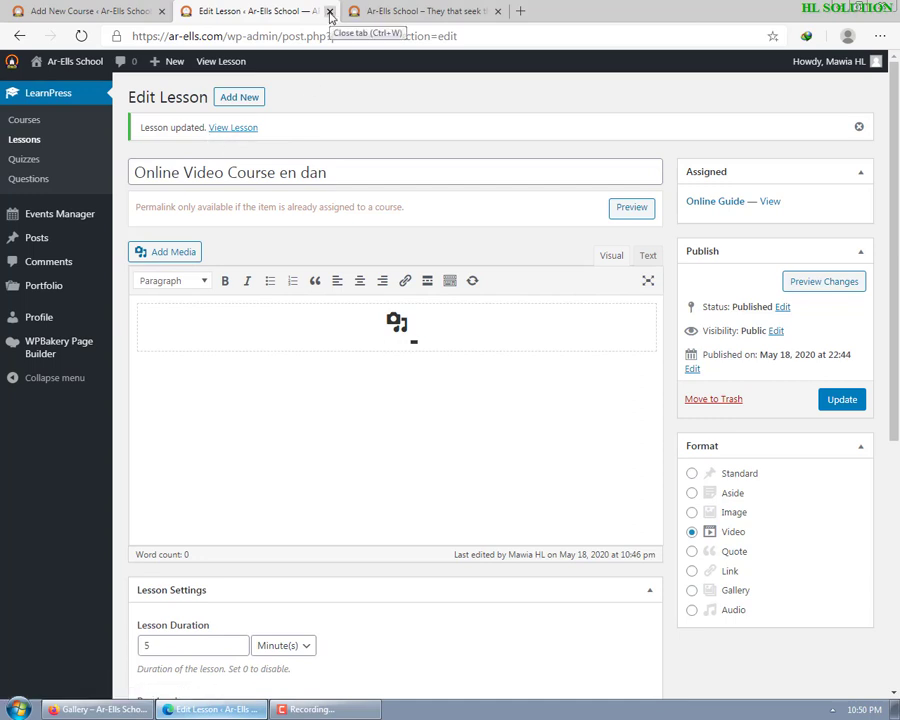
- Return to the Online Guide course editor and browse its General and Assessment settings
{"action": "left_click", "coordinate": [330, 15]}
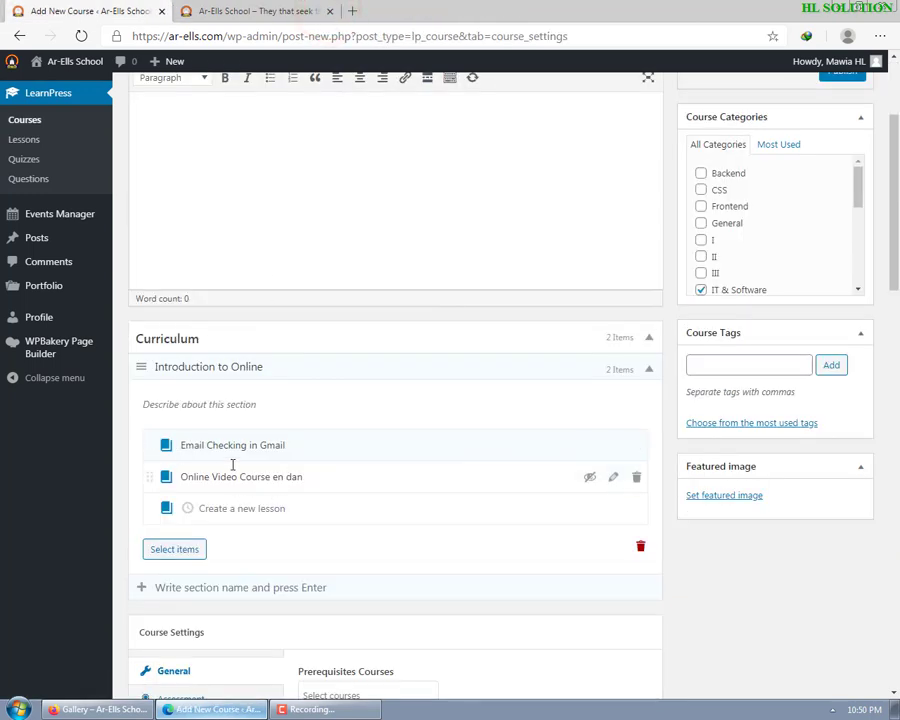
{"action": "left_click", "coordinate": [285, 509]}
{"action": "scroll", "coordinate": [247, 532], "scroll_direction": "down", "scroll_amount": 4}
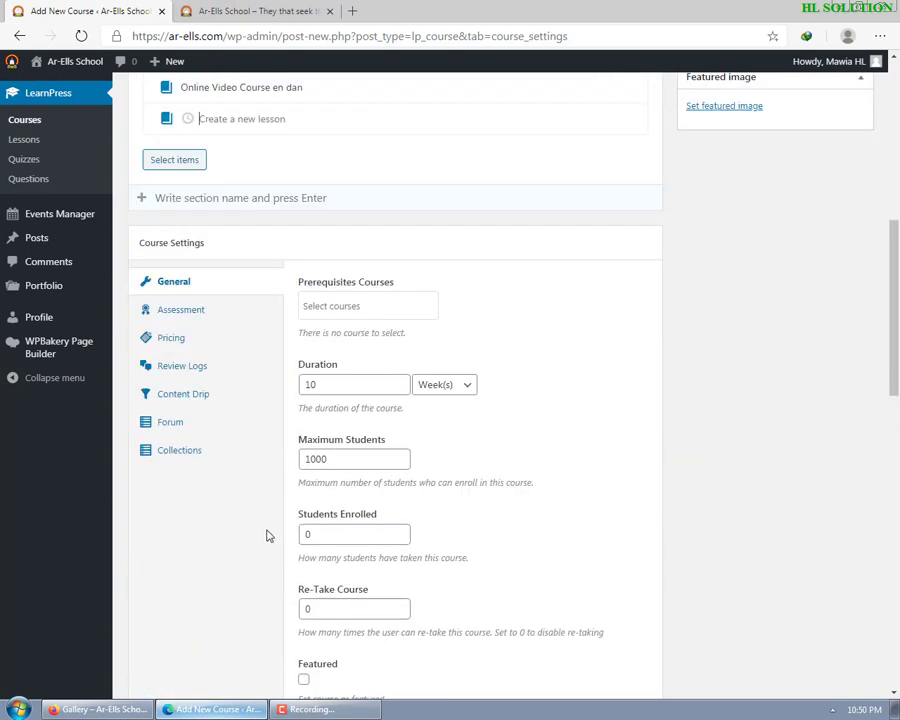
{"action": "left_click", "coordinate": [193, 319]}
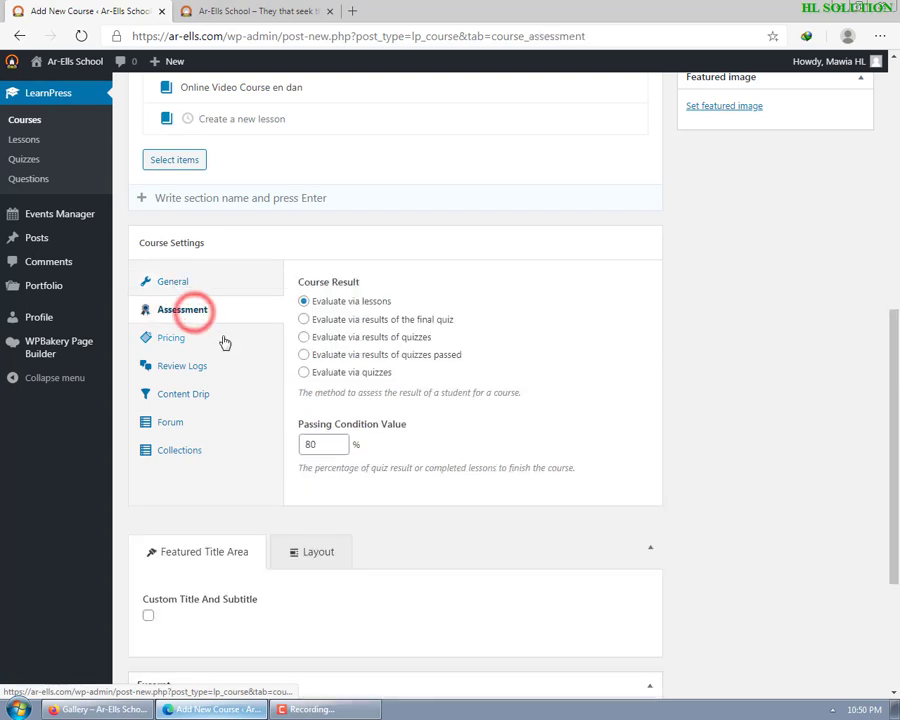
{"action": "left_click", "coordinate": [178, 282]}
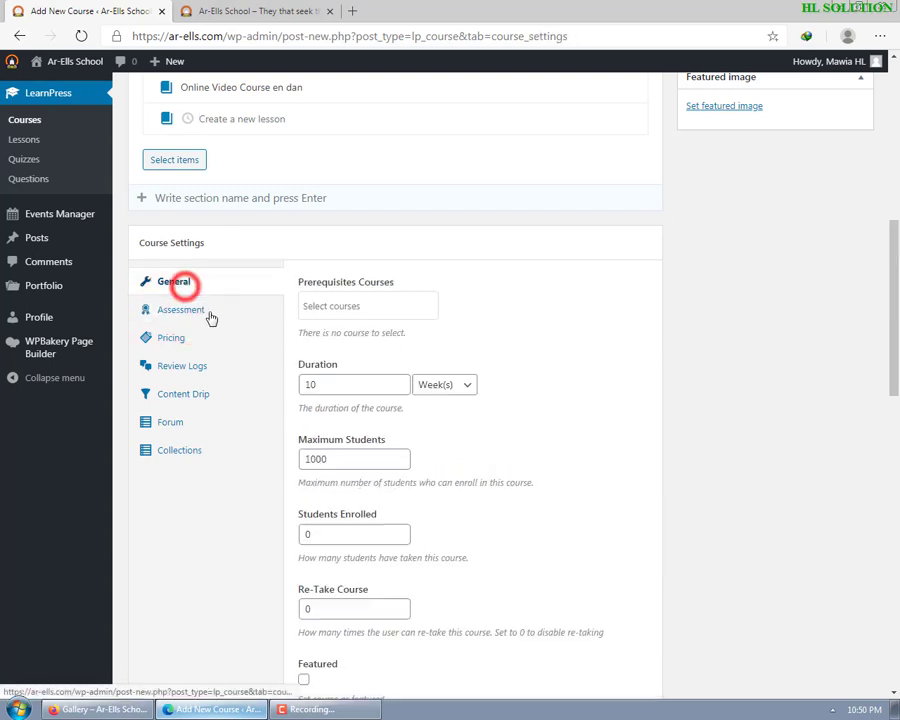
{"action": "left_click", "coordinate": [360, 306]}
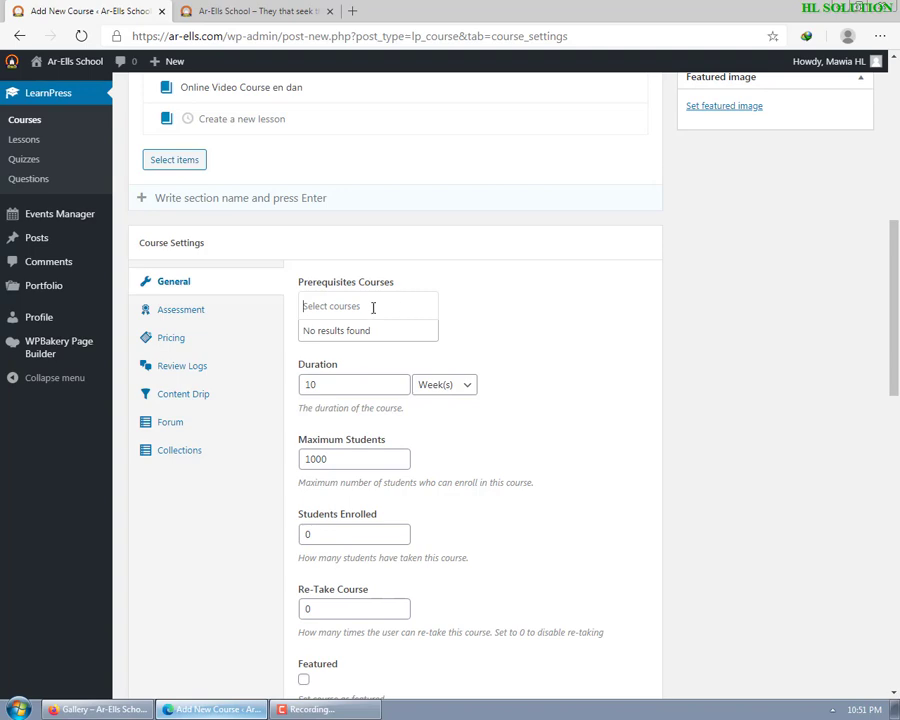
- Try searching the prerequisite course list, then clear the search and close the empty list
{"action": "scroll", "coordinate": [373, 307], "scroll_direction": "up", "scroll_amount": 5}
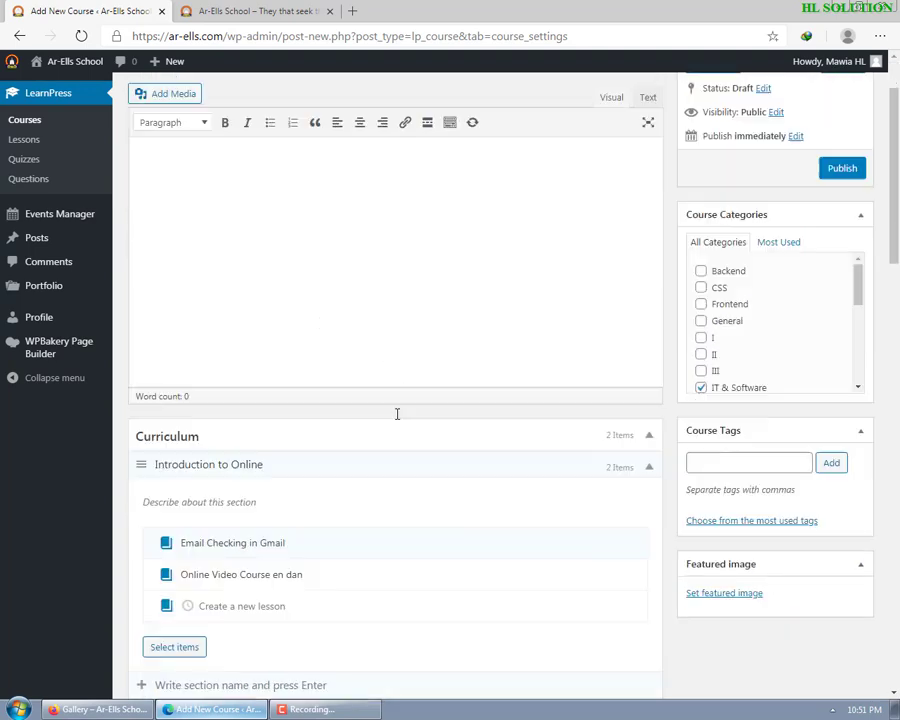
{"action": "scroll", "coordinate": [397, 413], "scroll_direction": "down", "scroll_amount": 3}
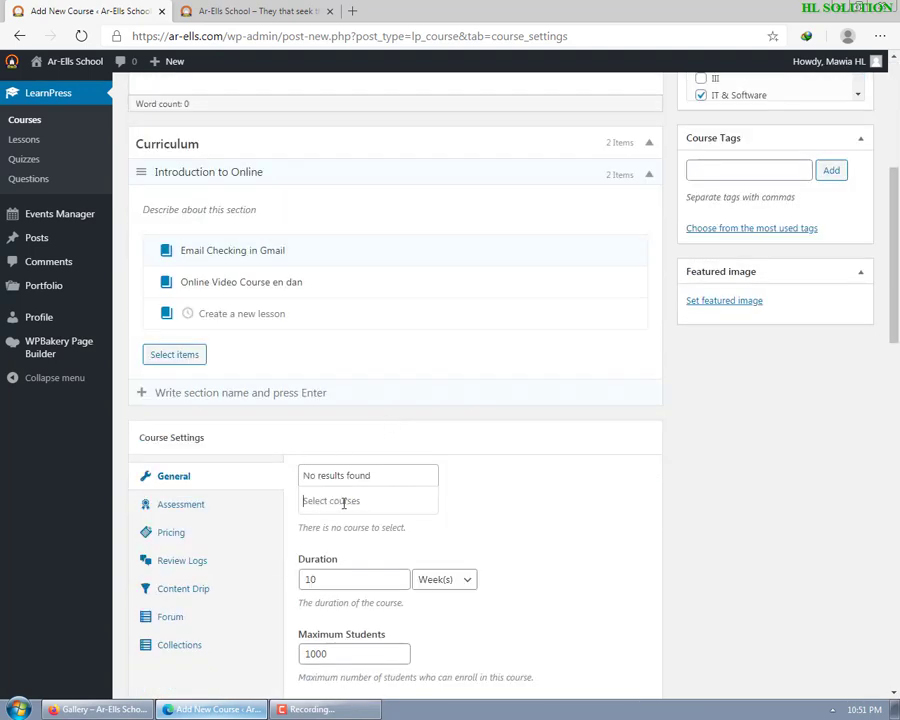
{"action": "type", "text": "s"}
{"action": "key", "text": "BackSpace"}
{"action": "type", "text": "e"}
{"action": "key", "text": "BackSpace"}
{"action": "scroll", "coordinate": [200, 120], "scroll_direction": "up", "scroll_amount": 4}
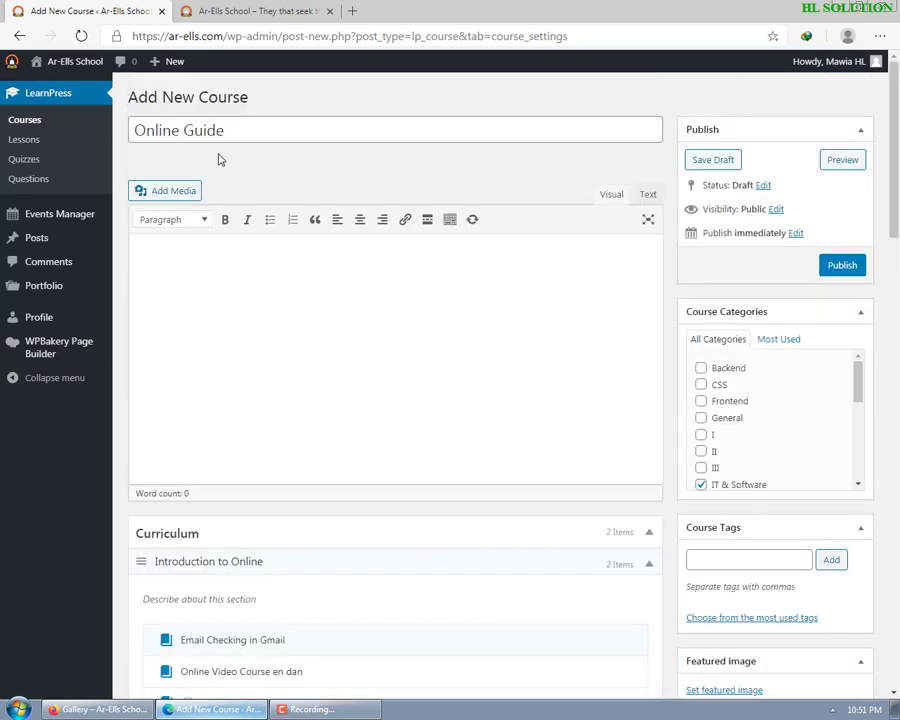
{"action": "scroll", "coordinate": [362, 334], "scroll_direction": "down", "scroll_amount": 3}
{"action": "scroll", "coordinate": [362, 334], "scroll_direction": "down", "scroll_amount": 3}
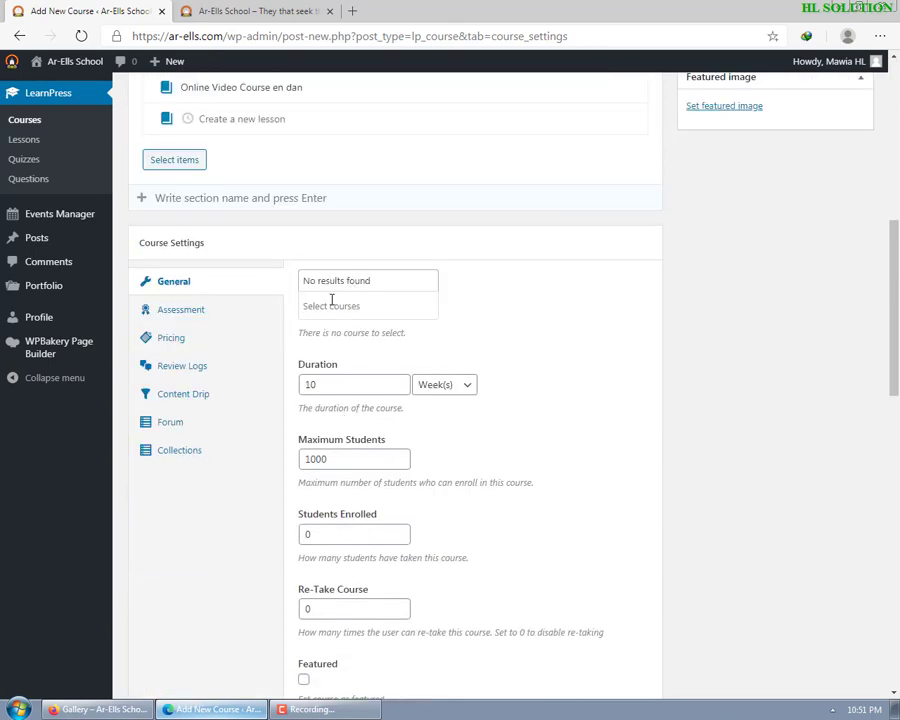
{"action": "type", "text": "V"}
{"action": "key", "text": "BackSpace"}
{"action": "key", "text": "BackSpace"}
{"action": "key", "text": "BackSpace"}
{"action": "key", "text": "BackSpace"}
{"action": "left_click", "coordinate": [382, 307]}
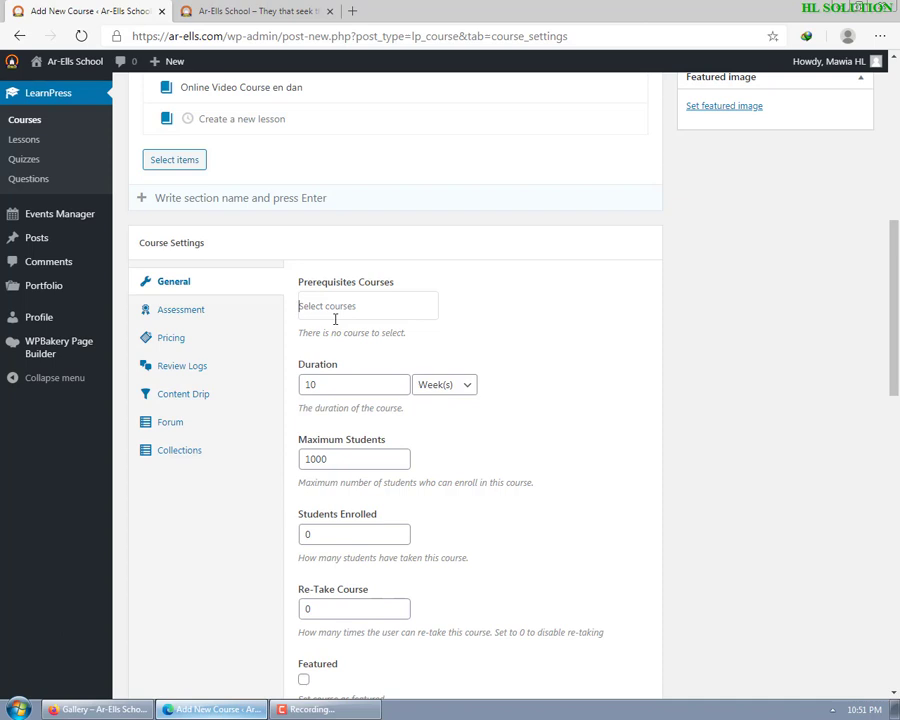
- Look through the Assessment, Pricing, Review Logs and Content Drip tabs, then enable the bbPress forum
{"action": "left_click", "coordinate": [200, 311]}
{"action": "left_click", "coordinate": [178, 342]}
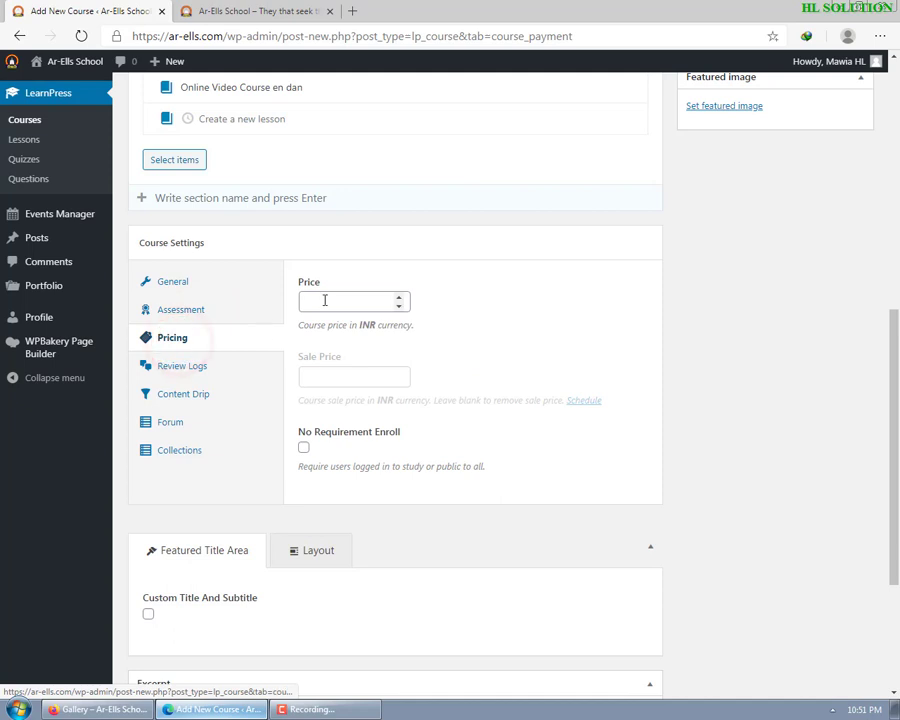
{"action": "left_click", "coordinate": [196, 366]}
{"action": "left_click", "coordinate": [194, 393]}
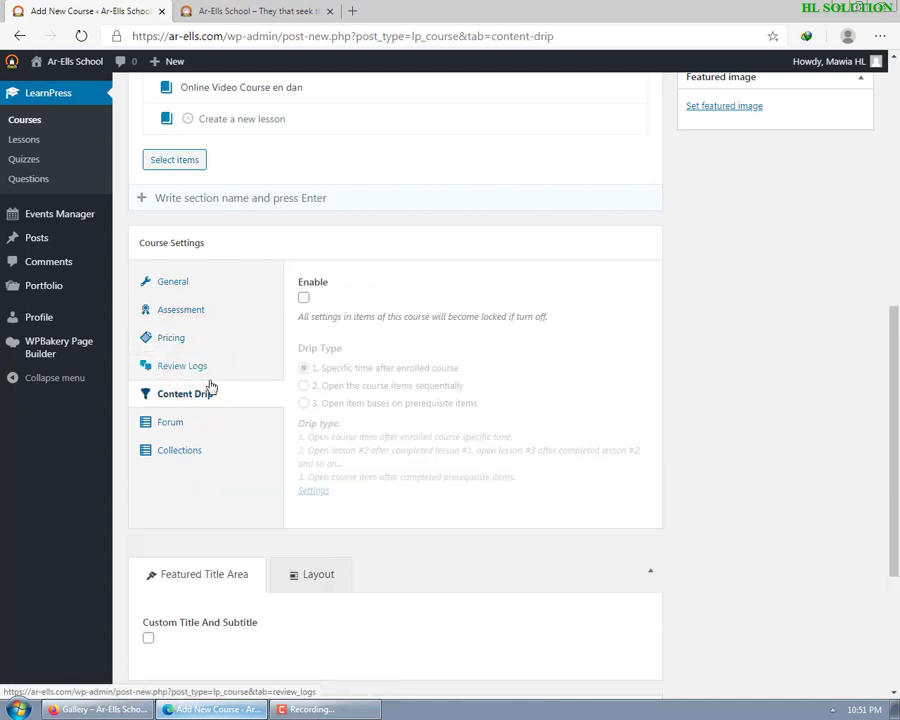
{"action": "left_click", "coordinate": [184, 421]}
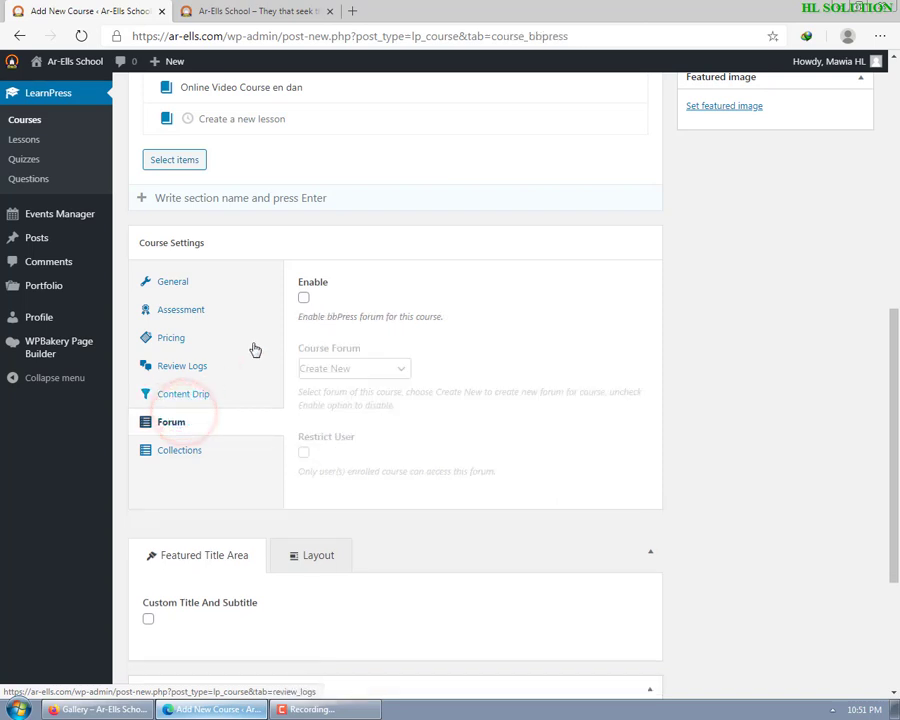
{"action": "left_click", "coordinate": [304, 299]}
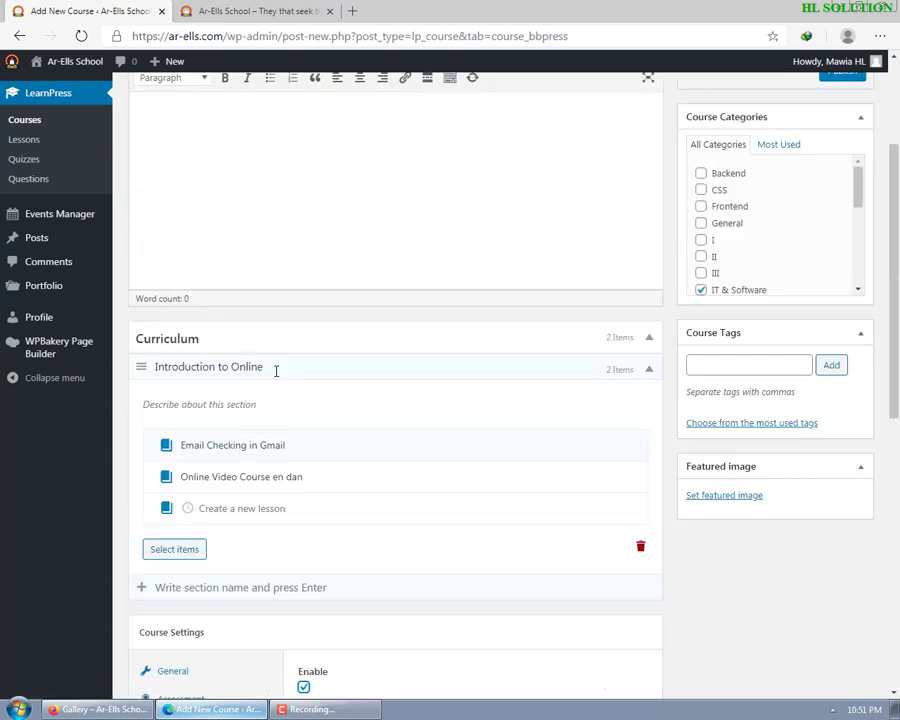
- Scroll back up past the empty course description and bring up the featured image picker
{"action": "scroll", "coordinate": [274, 366], "scroll_direction": "up", "scroll_amount": 4}
{"action": "scroll", "coordinate": [480, 457], "scroll_direction": "up", "scroll_amount": 2}
{"action": "left_click", "coordinate": [305, 268]}
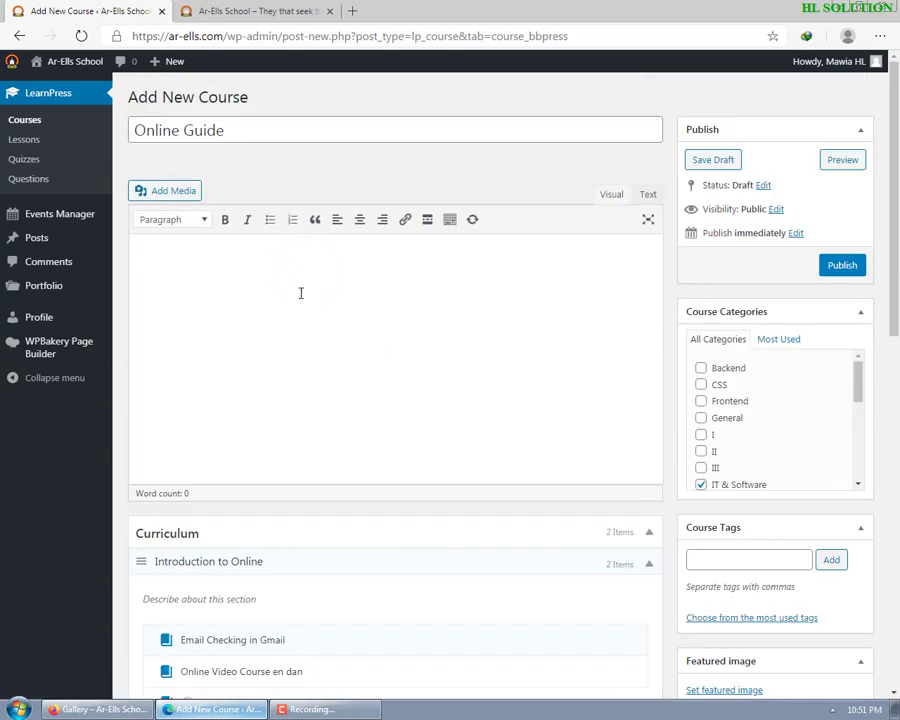
{"action": "left_click", "coordinate": [294, 255]}
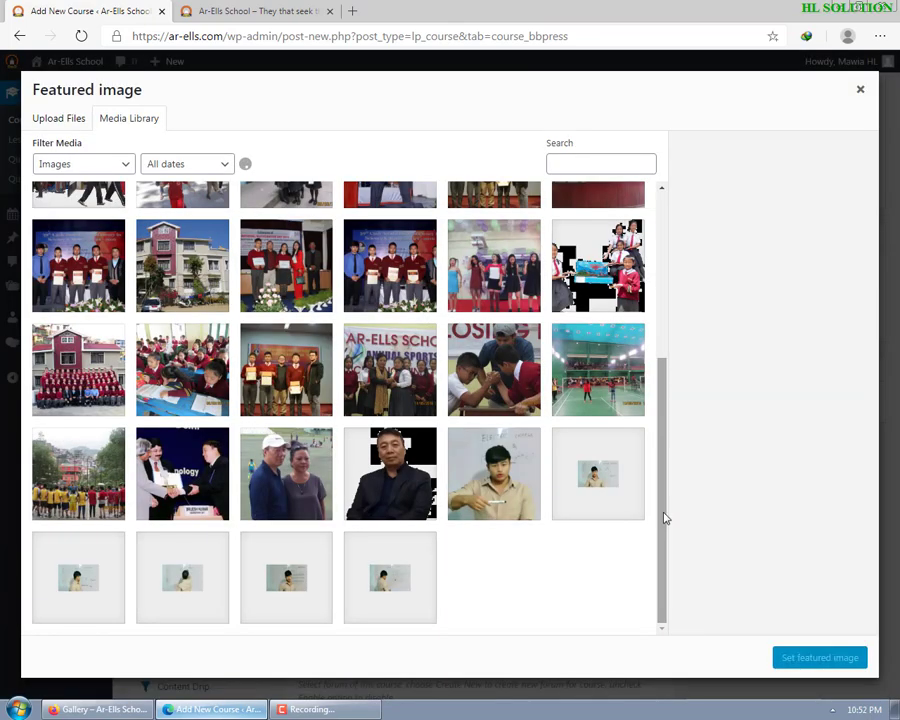
{"action": "left_click_drag", "start_coordinate": [662, 505], "coordinate": [648, 237]}
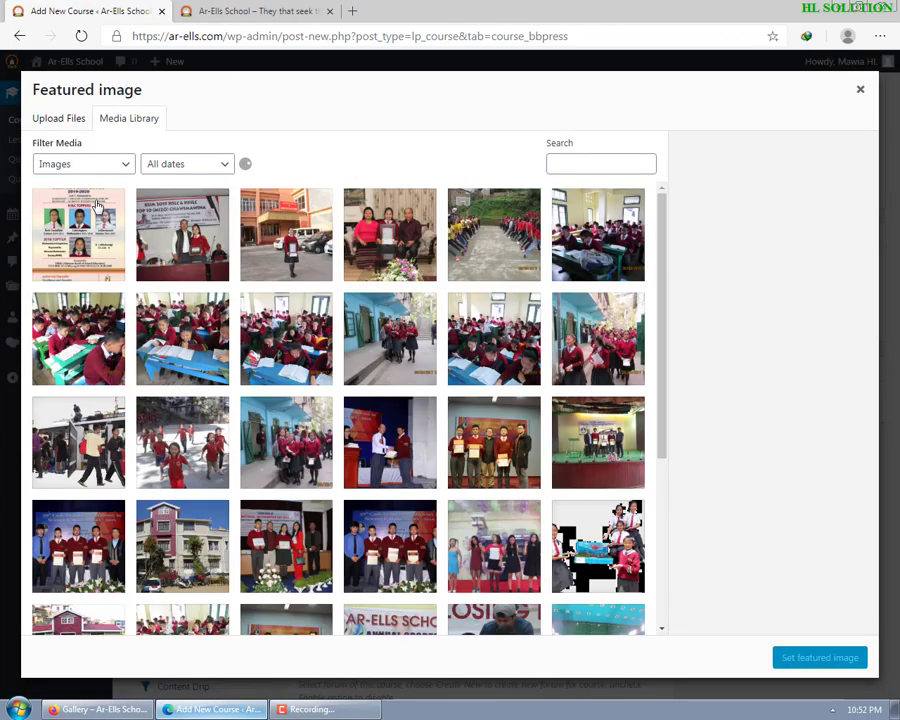
- Look at the Upload Files and Media Library tabs, then close the featured image picker unchanged
{"action": "left_click", "coordinate": [60, 118]}
{"action": "left_click", "coordinate": [121, 118]}
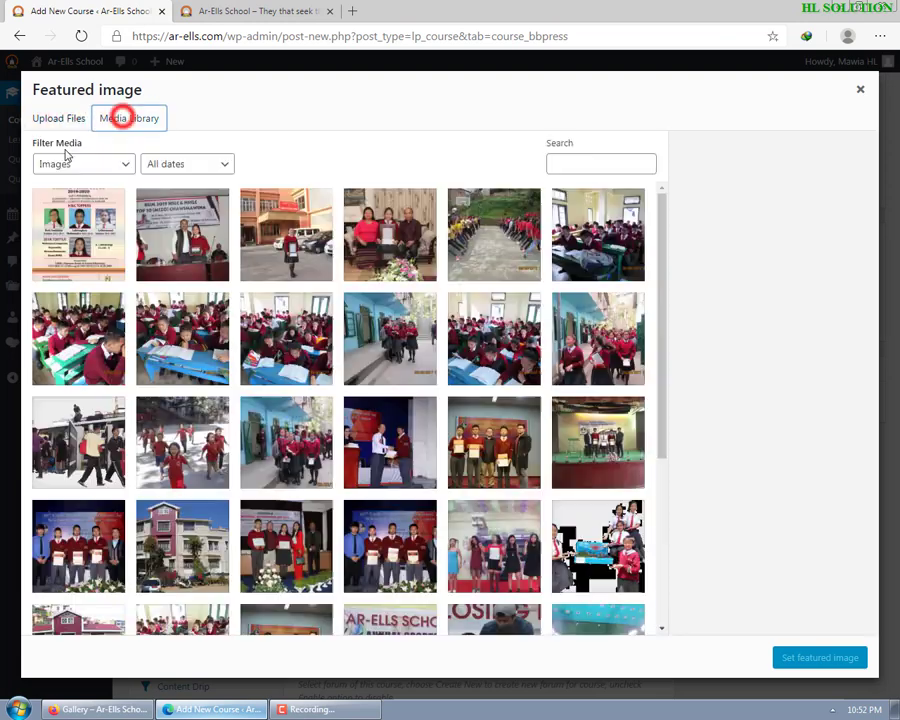
{"action": "left_click", "coordinate": [50, 118]}
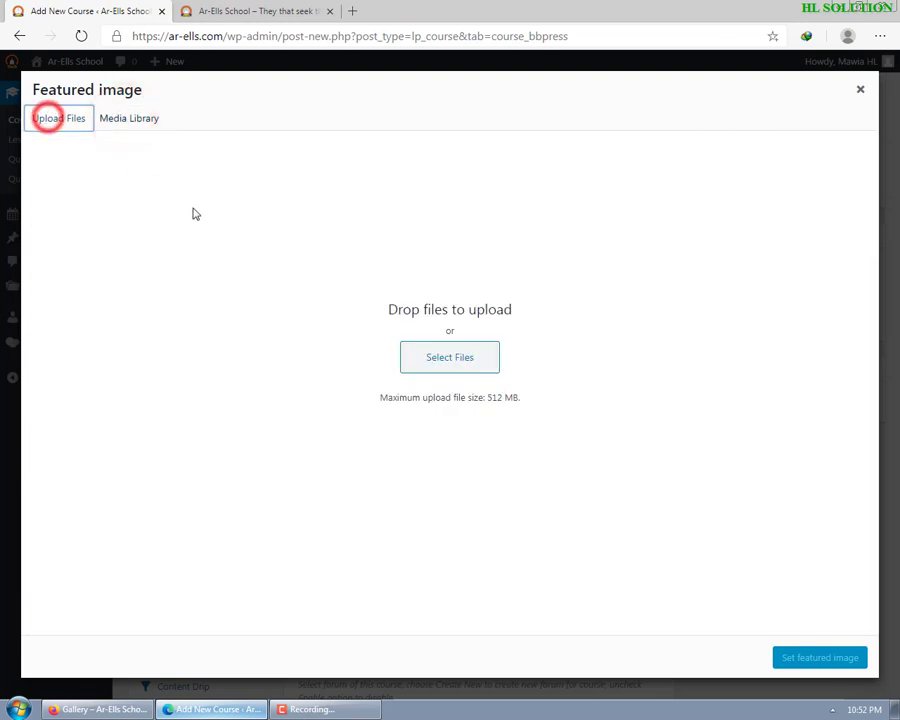
{"action": "left_click", "coordinate": [858, 90]}
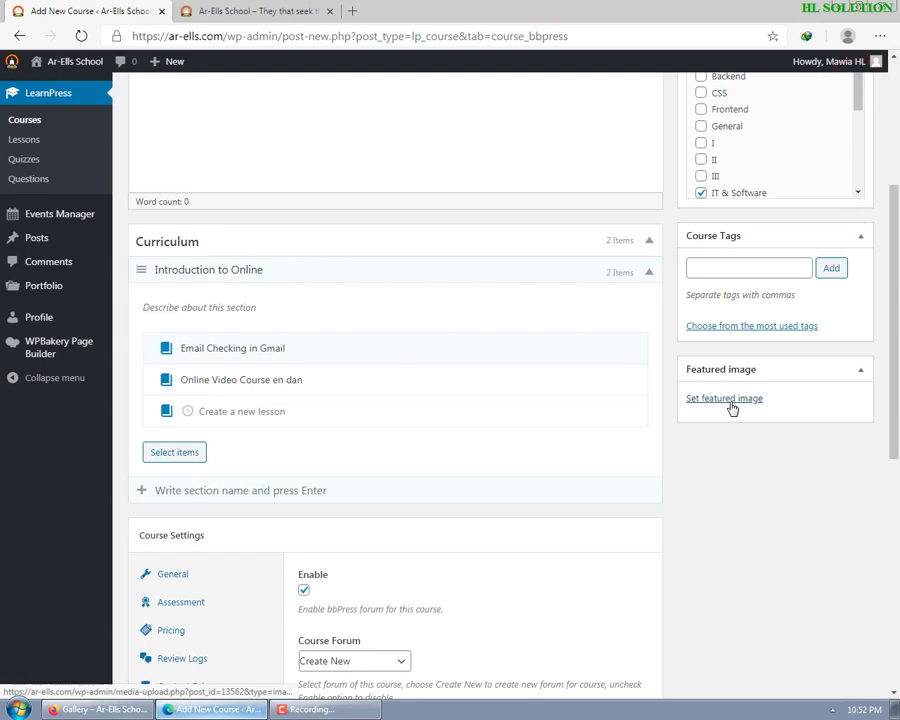
{"action": "scroll", "coordinate": [341, 406], "scroll_direction": "up", "scroll_amount": 3}
{"action": "scroll", "coordinate": [243, 440], "scroll_direction": "down", "scroll_amount": 2}
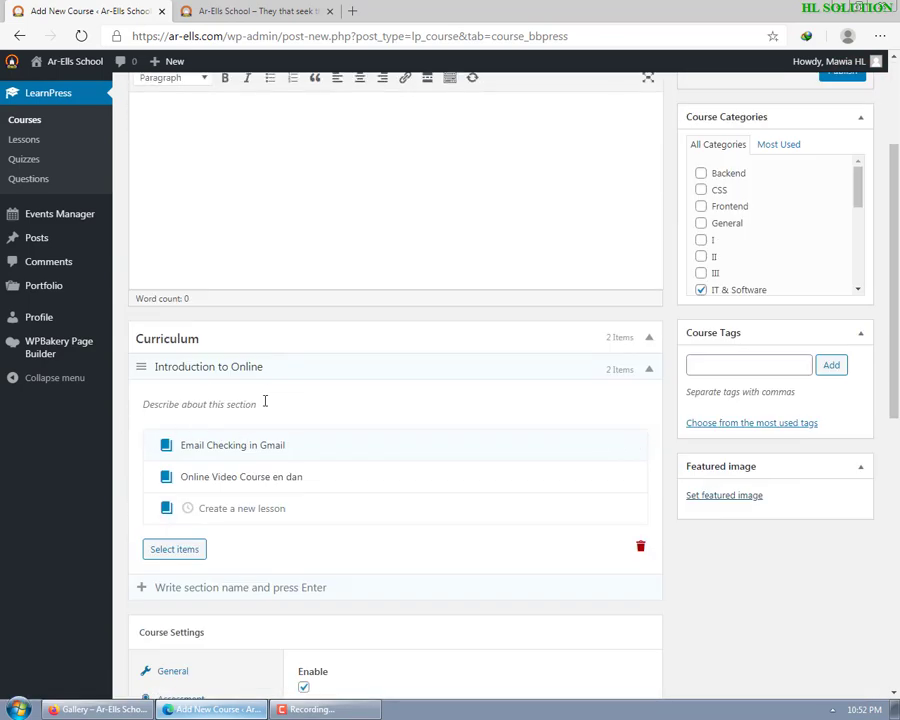
- Write the Introduction to Online description covering the video course and email lessons, and save it
{"action": "left_click", "coordinate": [264, 403]}
{"action": "type", "text": "He"}
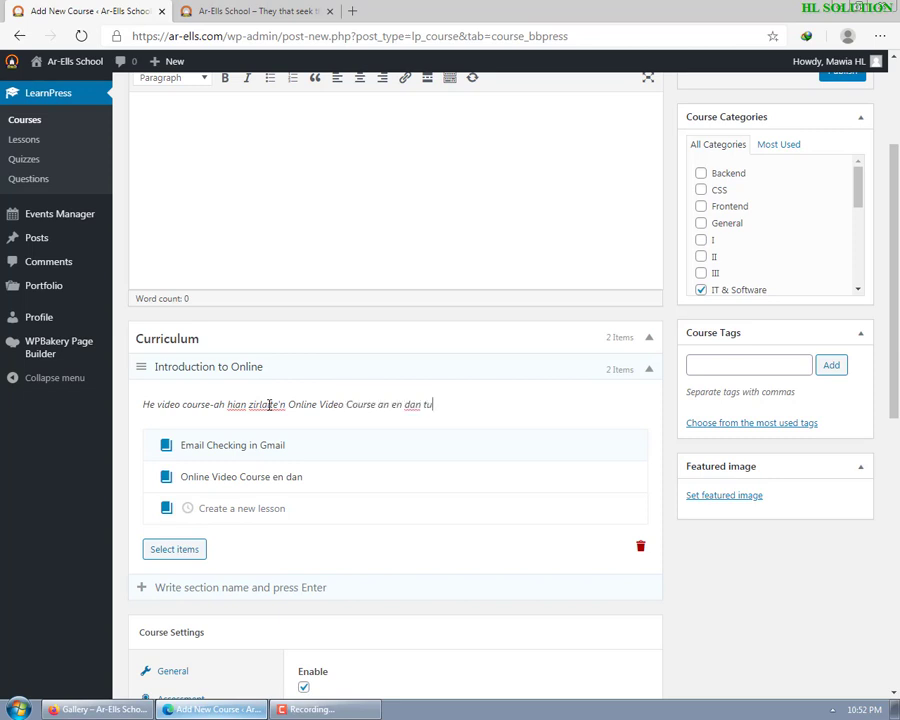
{"action": "type", "text": "r leh email"}
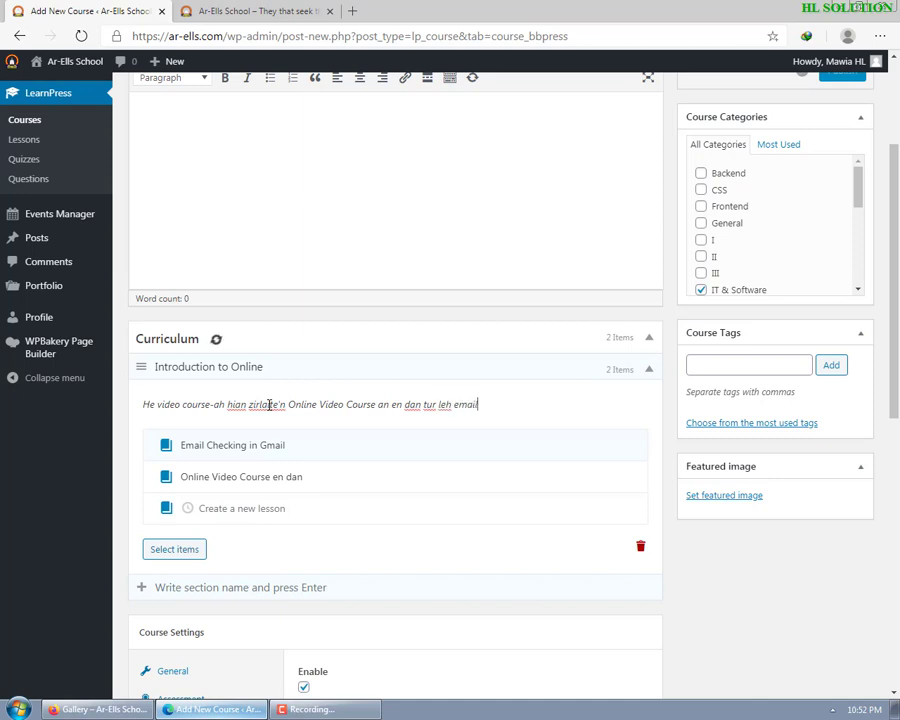
{"action": "type", "text": " lam chungchang"}
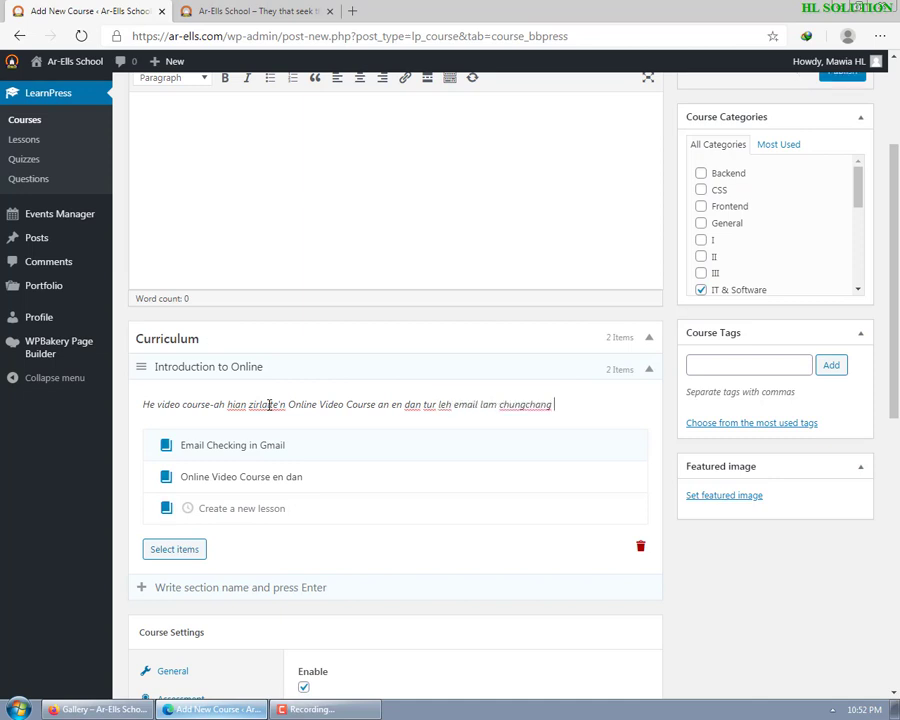
{"action": "type", "text": " tarlan d"}
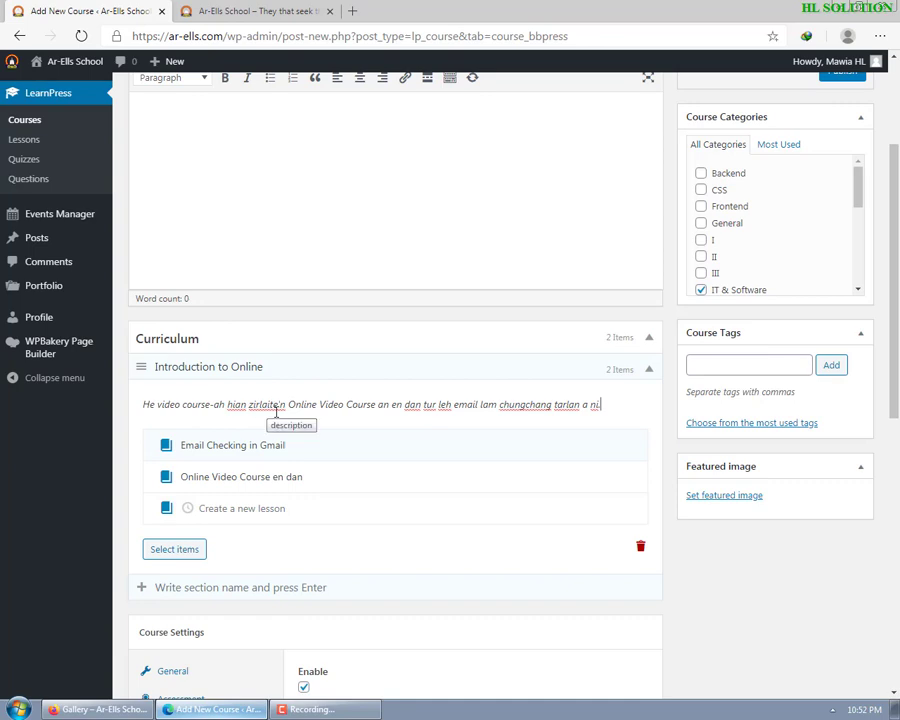
{"action": "scroll", "coordinate": [275, 410], "scroll_direction": "up", "scroll_amount": 2}
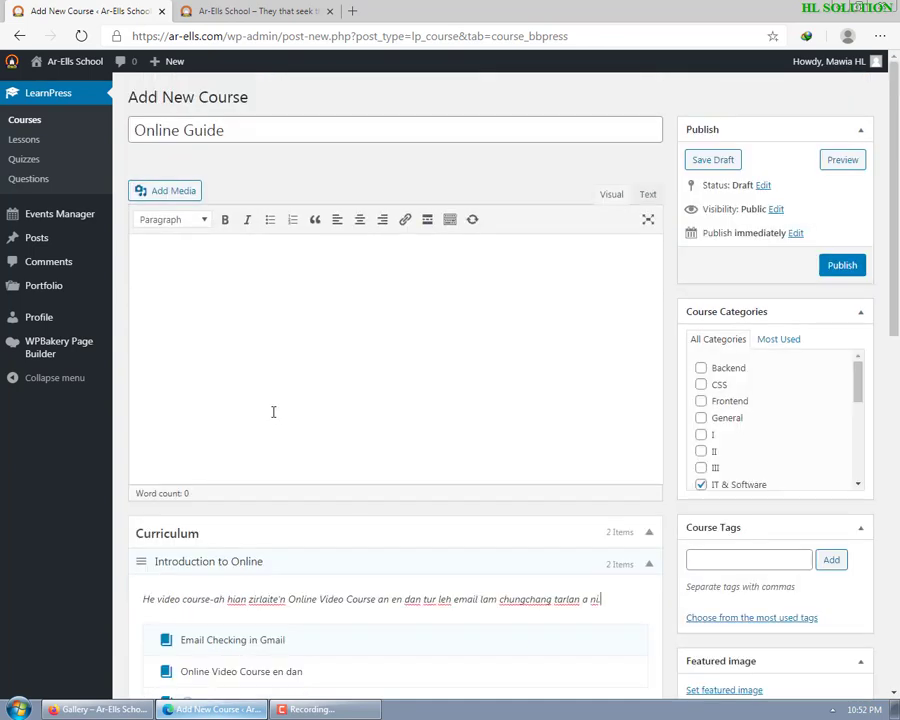
{"action": "scroll", "coordinate": [267, 418], "scroll_direction": "down", "scroll_amount": 4}
{"action": "scroll", "coordinate": [324, 326], "scroll_direction": "up", "scroll_amount": 3}
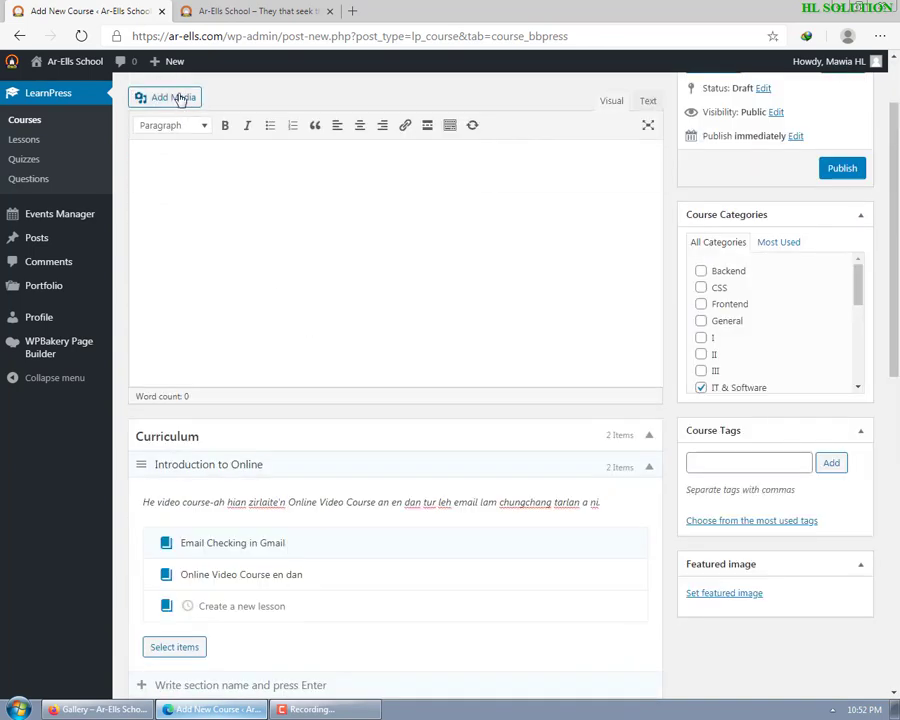
{"action": "mouse_move", "coordinate": [168, 62]}
{"action": "left_click", "coordinate": [310, 542]}
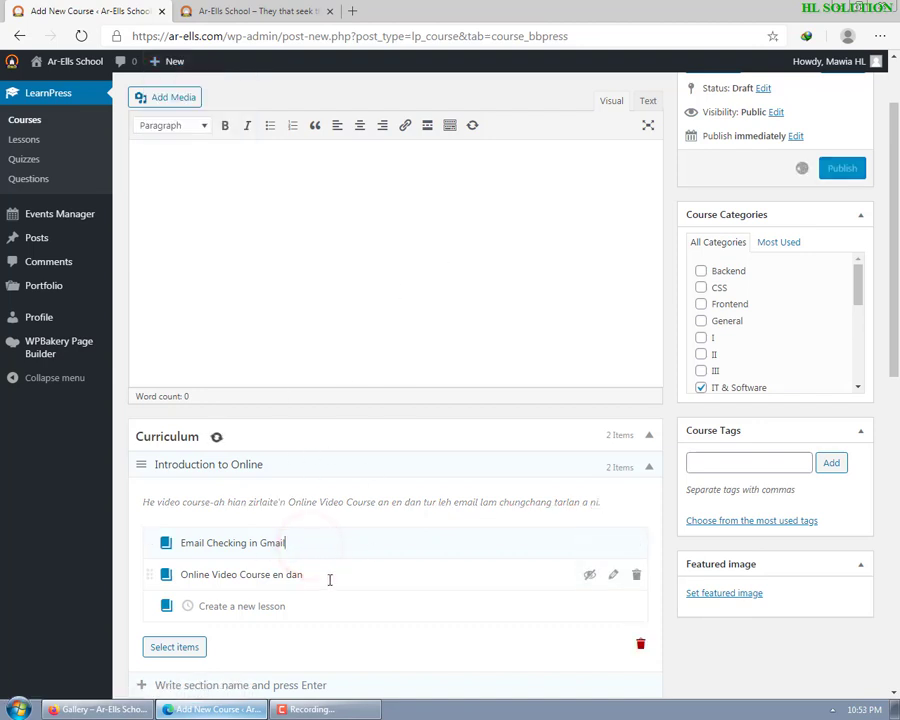
{"action": "left_click", "coordinate": [329, 578]}
{"action": "mouse_move", "coordinate": [163, 61]}
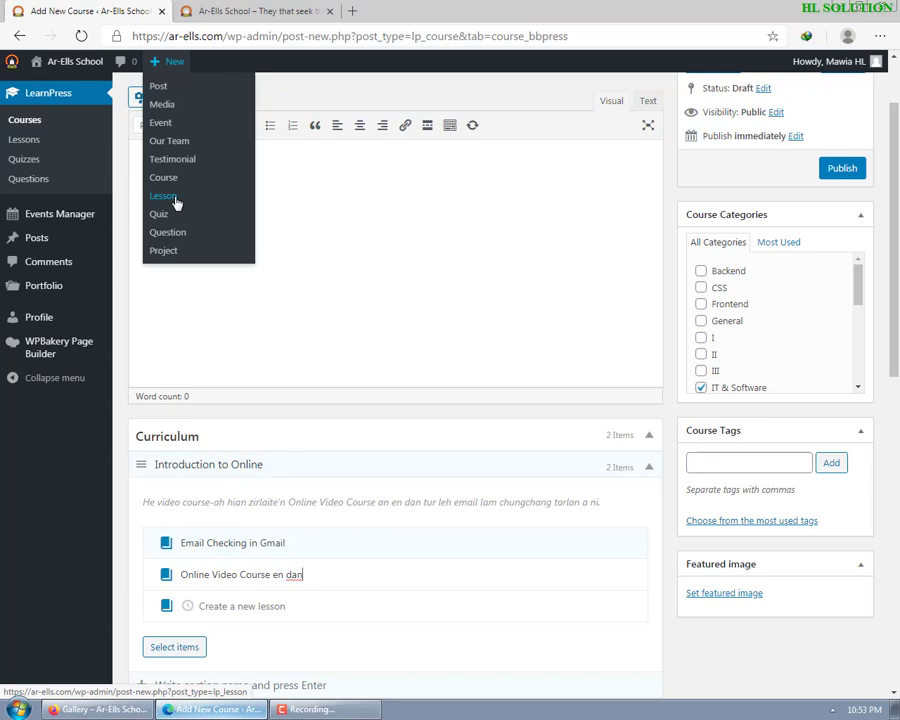
- Open the Select items picker, check its Lessons and Quiz tabs, and close it twice without adding anything
{"action": "scroll", "coordinate": [173, 480], "scroll_direction": "down", "scroll_amount": 2}
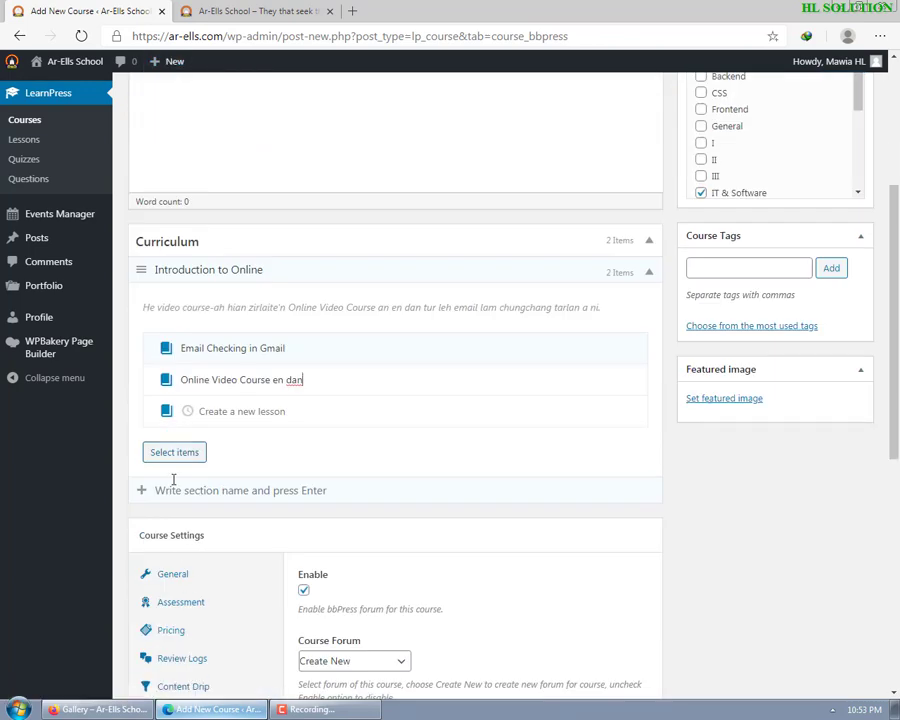
{"action": "left_click", "coordinate": [178, 452]}
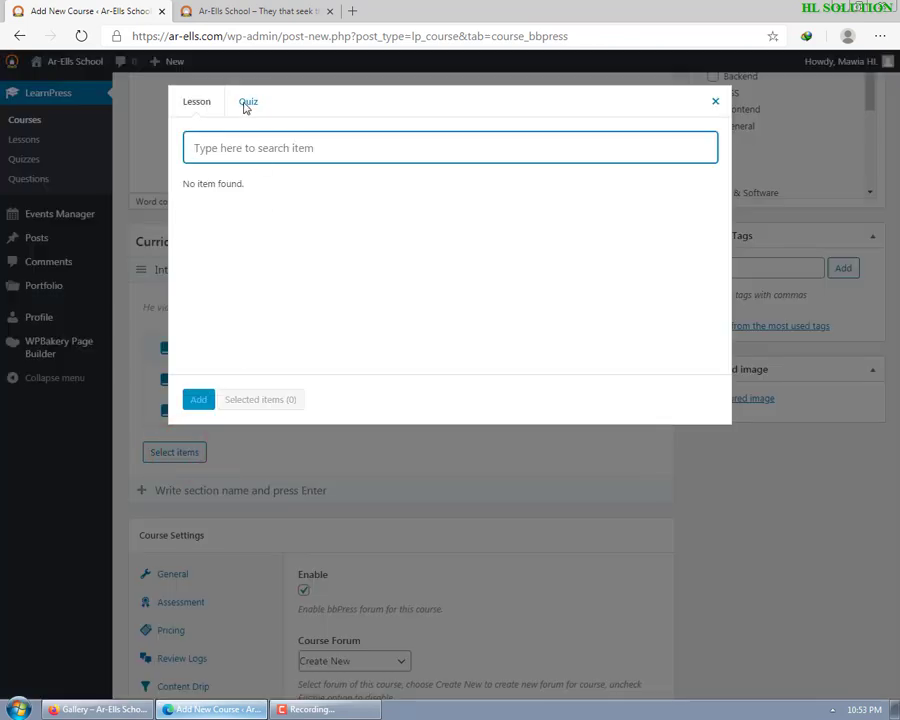
{"action": "left_click", "coordinate": [258, 156]}
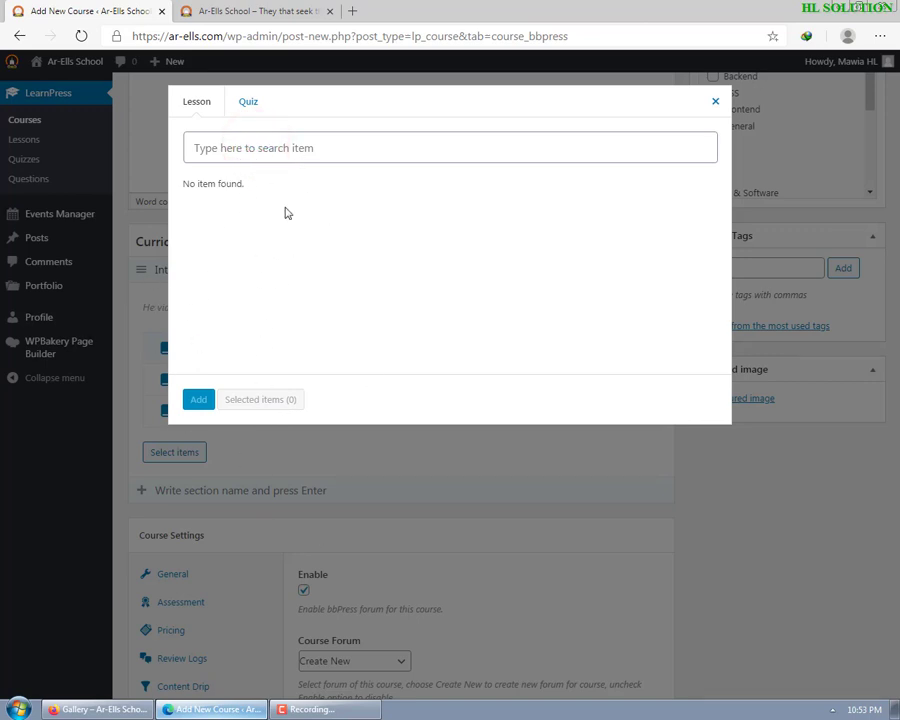
{"action": "left_click", "coordinate": [249, 101]}
{"action": "left_click", "coordinate": [298, 148]}
{"action": "left_click", "coordinate": [715, 101]}
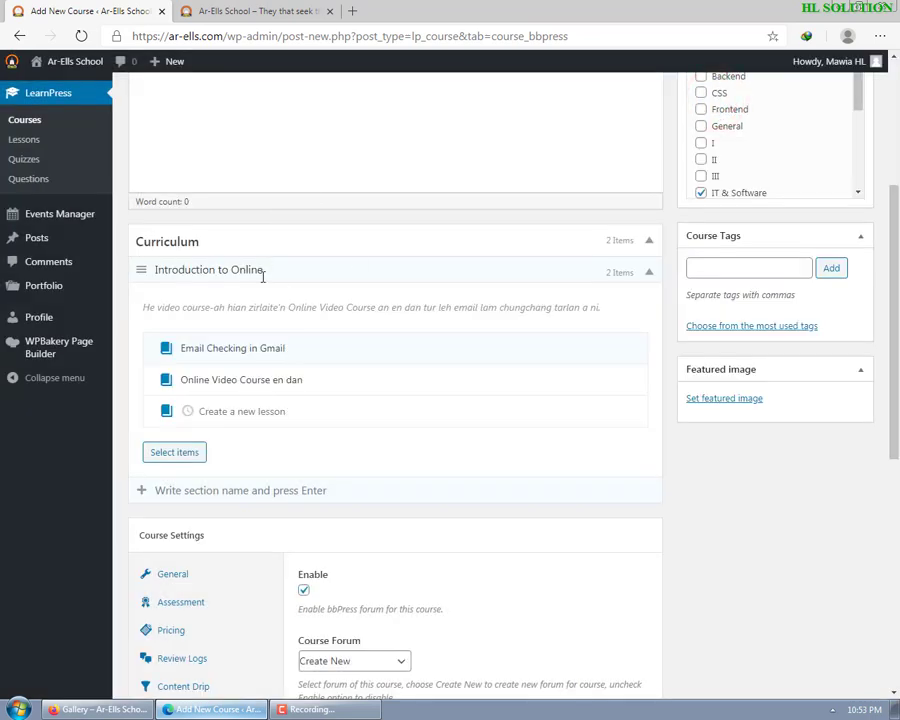
{"action": "left_click", "coordinate": [172, 451]}
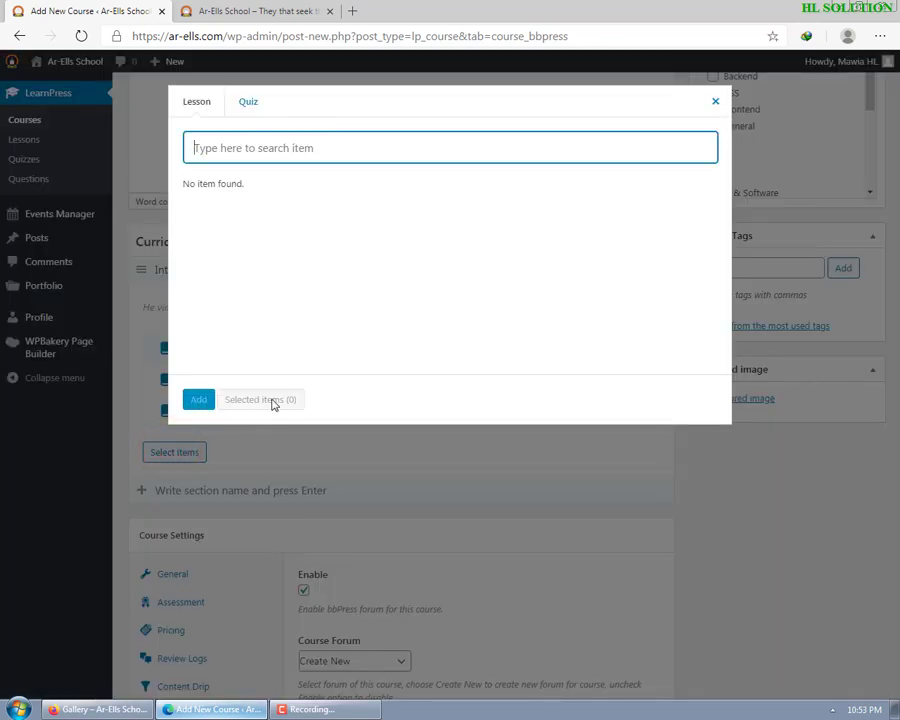
{"action": "left_click", "coordinate": [715, 101]}
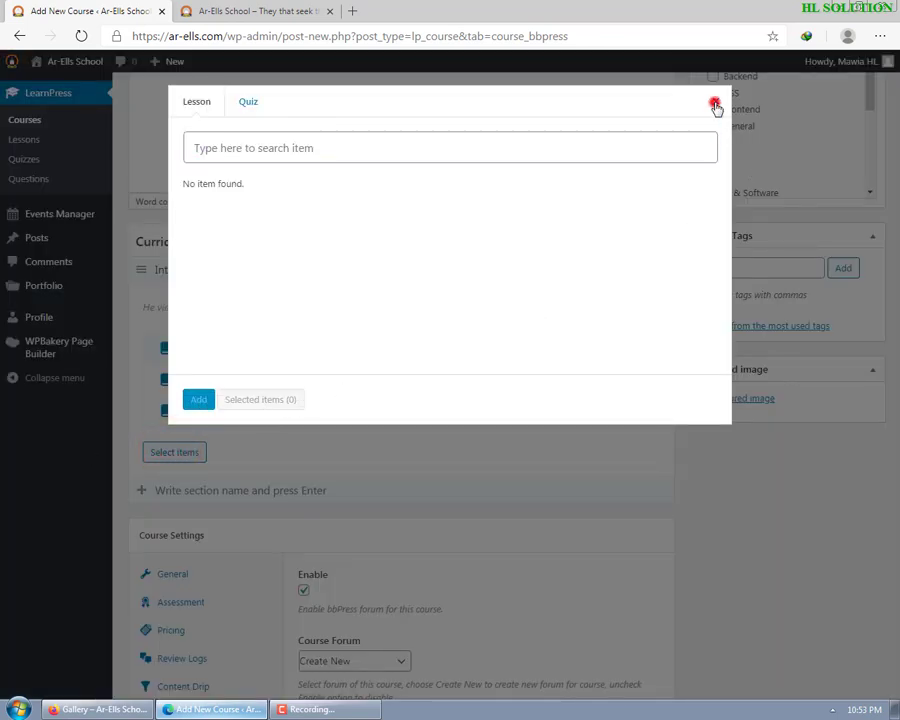
{"action": "scroll", "coordinate": [412, 406], "scroll_direction": "up", "scroll_amount": 3}
{"action": "left_click", "coordinate": [411, 339]}
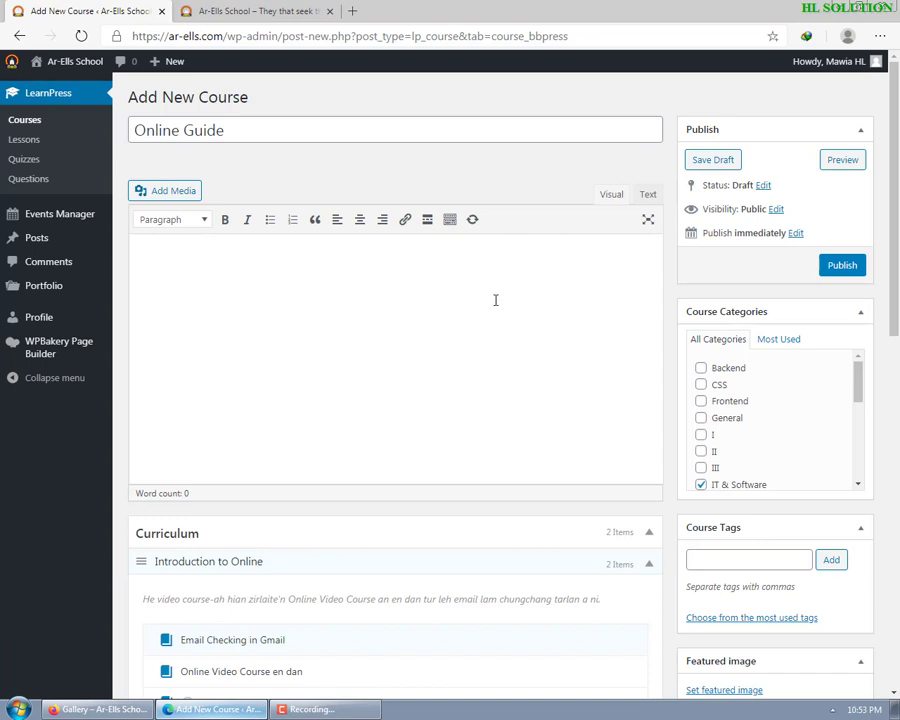
- Keep visibility Public instead of Password protected, publish Online Guide, and view it live
{"action": "left_click", "coordinate": [781, 210]}
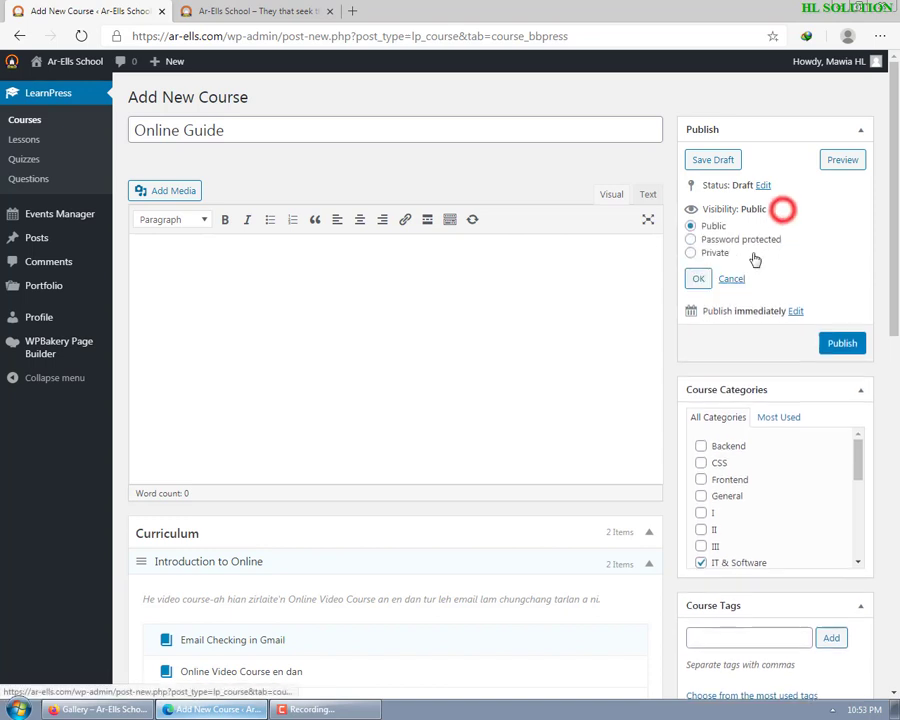
{"action": "left_click", "coordinate": [691, 240]}
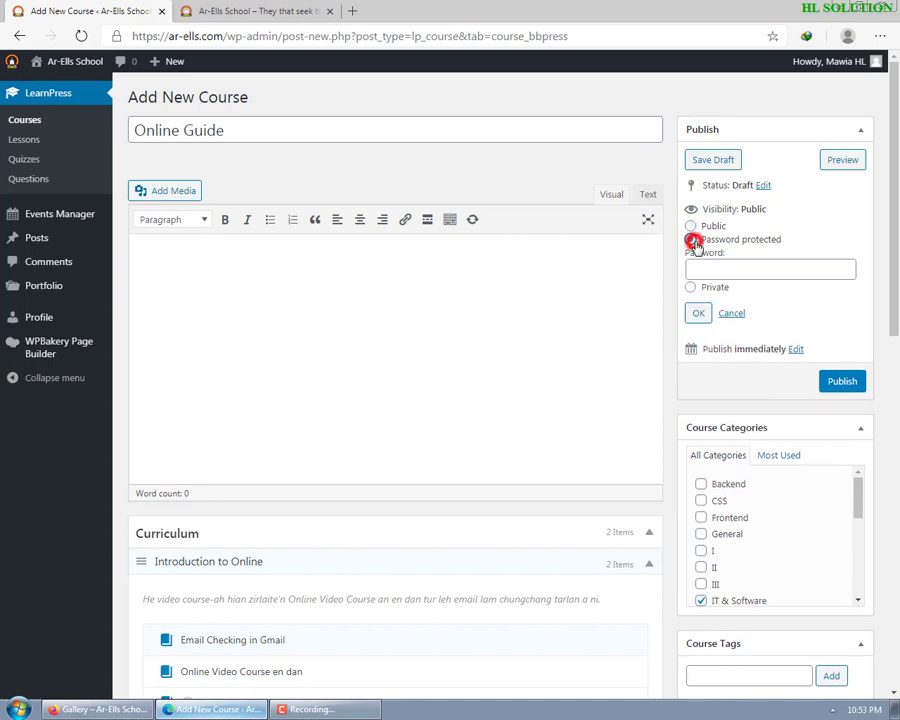
{"action": "left_click", "coordinate": [726, 264]}
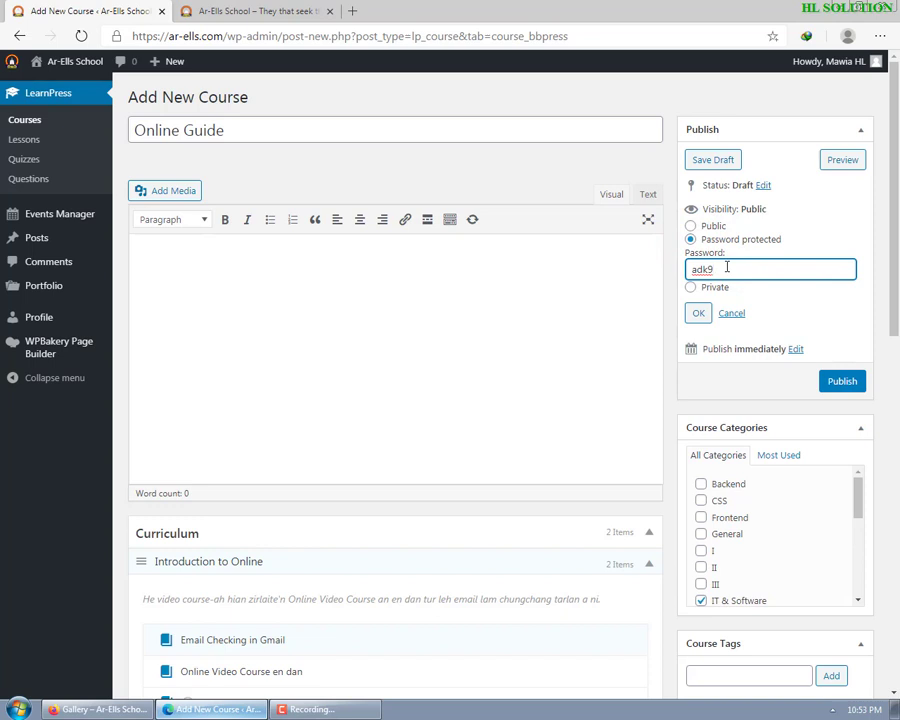
{"action": "left_click", "coordinate": [691, 226]}
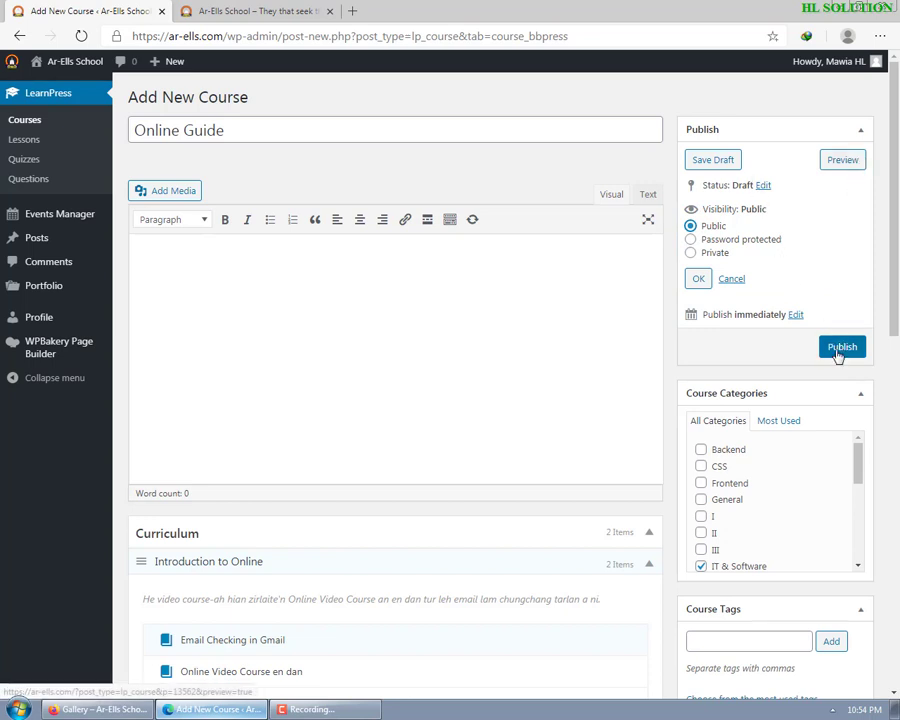
{"action": "left_click", "coordinate": [843, 348]}
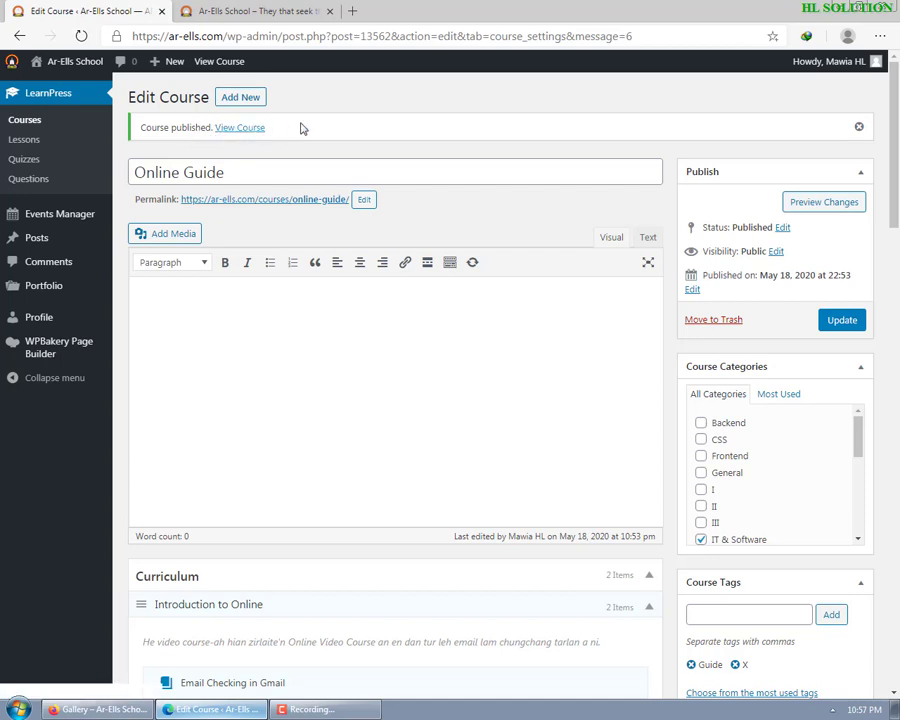
{"action": "left_click", "coordinate": [243, 130]}
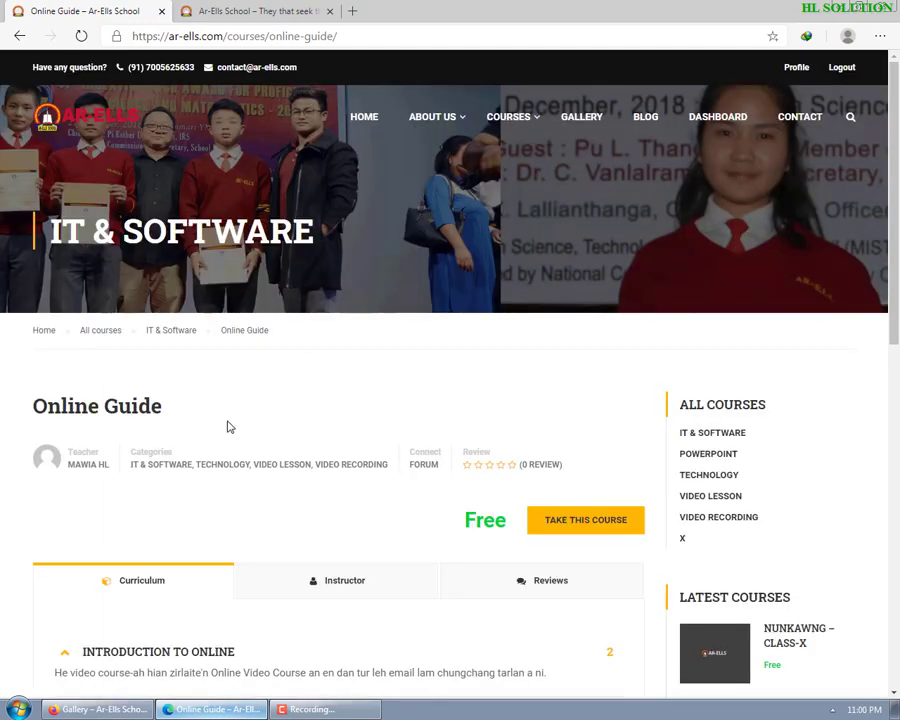
- Scroll the live course page and view the instructor details and comment area
{"action": "scroll", "coordinate": [244, 453], "scroll_direction": "down", "scroll_amount": 3}
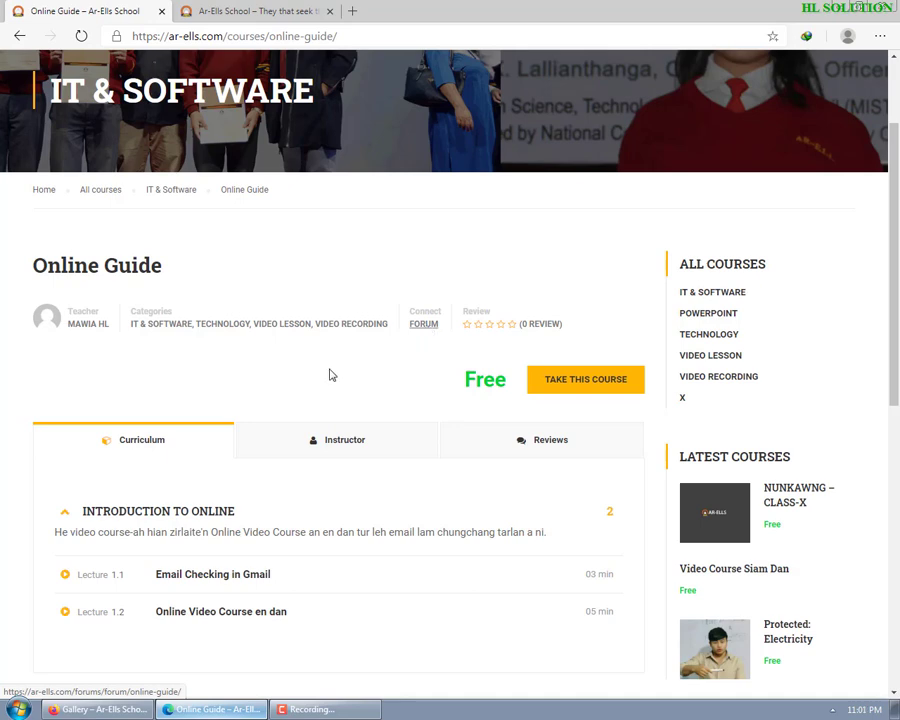
{"action": "scroll", "coordinate": [329, 372], "scroll_direction": "down", "scroll_amount": 3}
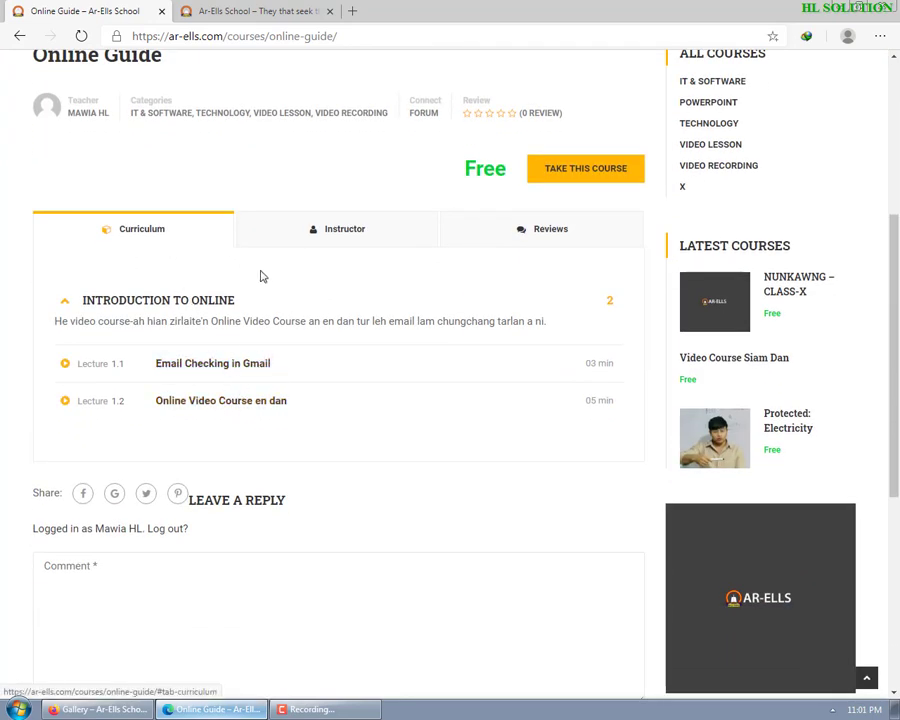
{"action": "scroll", "coordinate": [287, 300], "scroll_direction": "up", "scroll_amount": 1}
{"action": "left_click", "coordinate": [361, 297]}
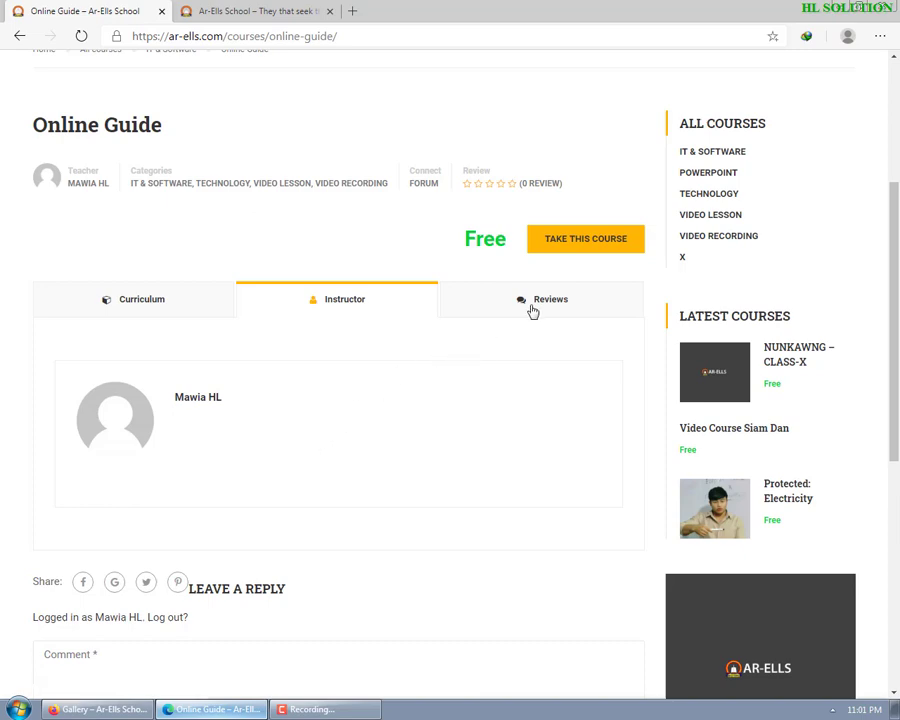
{"action": "scroll", "coordinate": [376, 398], "scroll_direction": "down", "scroll_amount": 3}
{"action": "left_click", "coordinate": [178, 403]}
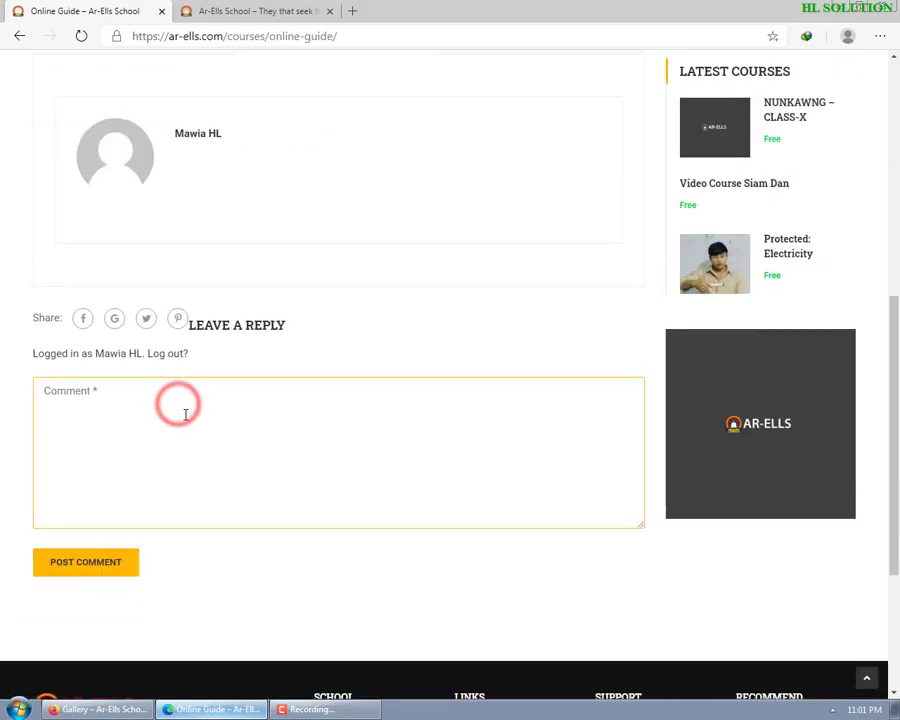
{"action": "scroll", "coordinate": [376, 374], "scroll_direction": "up", "scroll_amount": 3}
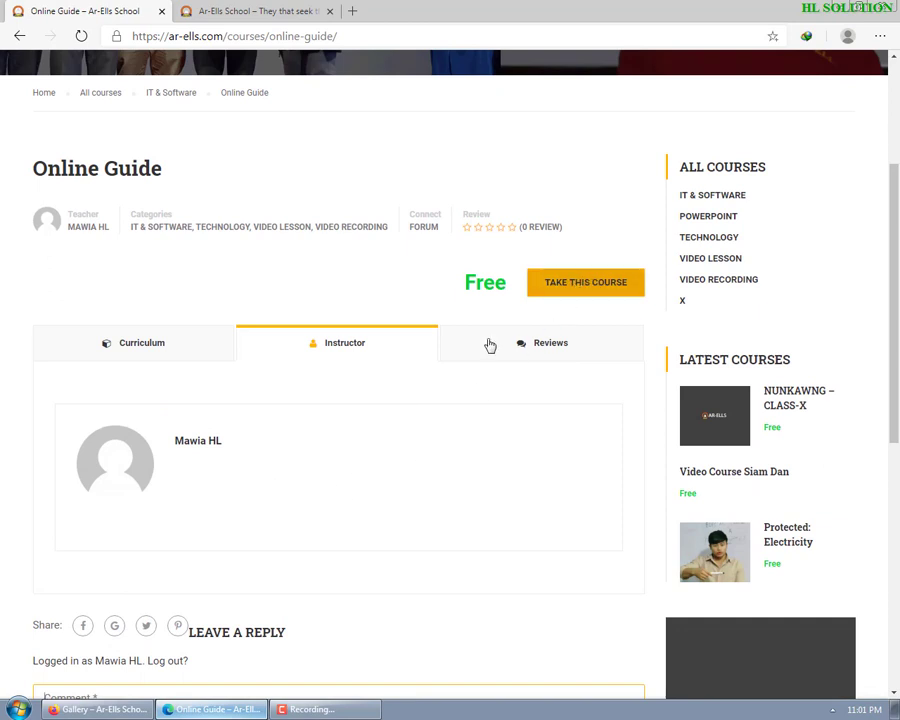
{"action": "scroll", "coordinate": [127, 261], "scroll_direction": "down", "scroll_amount": 3}
{"action": "scroll", "coordinate": [157, 170], "scroll_direction": "up", "scroll_amount": 1}
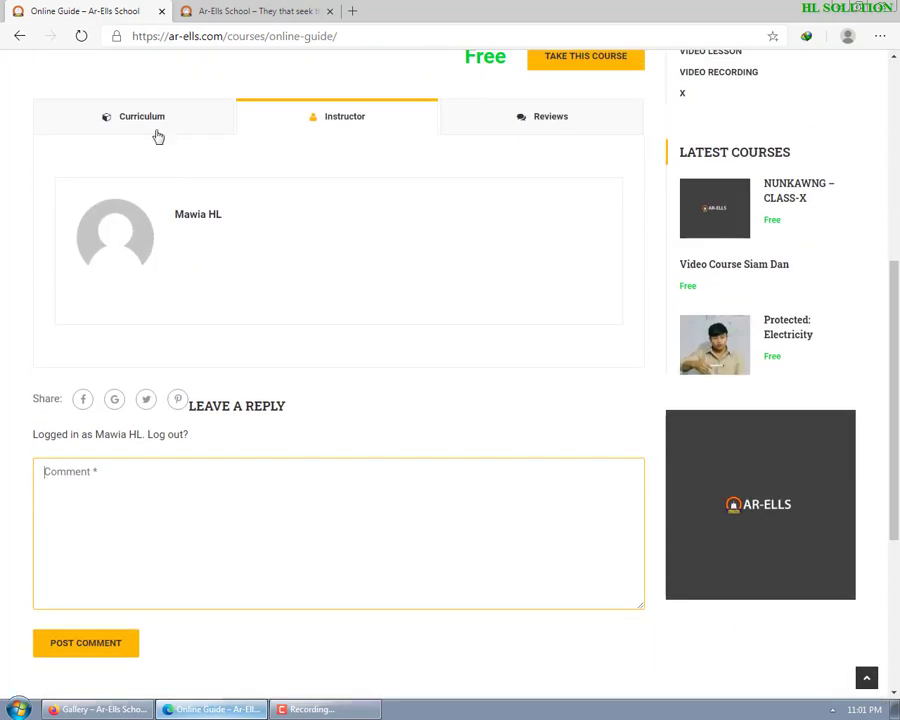
- Switch between the Curriculum and Reviews tabs, then open the Email Checking in Gmail lesson
{"action": "left_click", "coordinate": [154, 120]}
{"action": "left_click", "coordinate": [546, 114]}
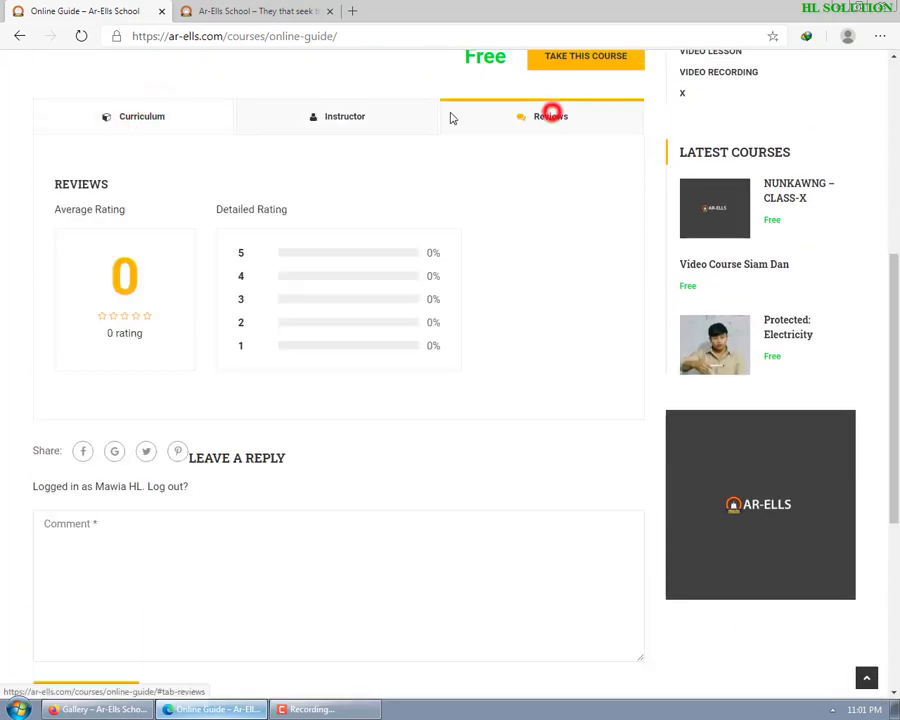
{"action": "left_click", "coordinate": [141, 118]}
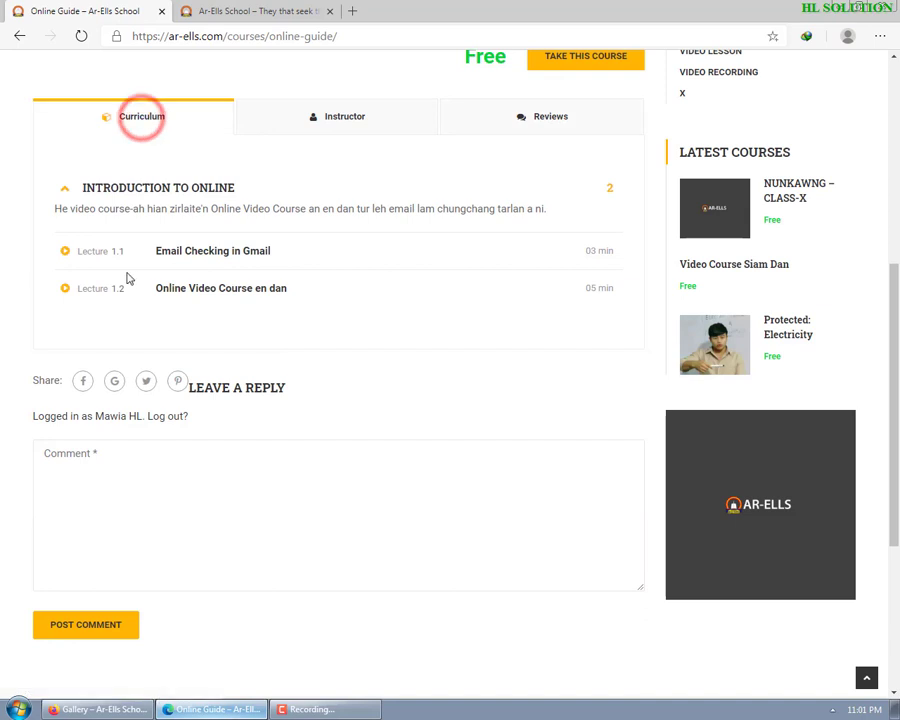
{"action": "left_click", "coordinate": [207, 254]}
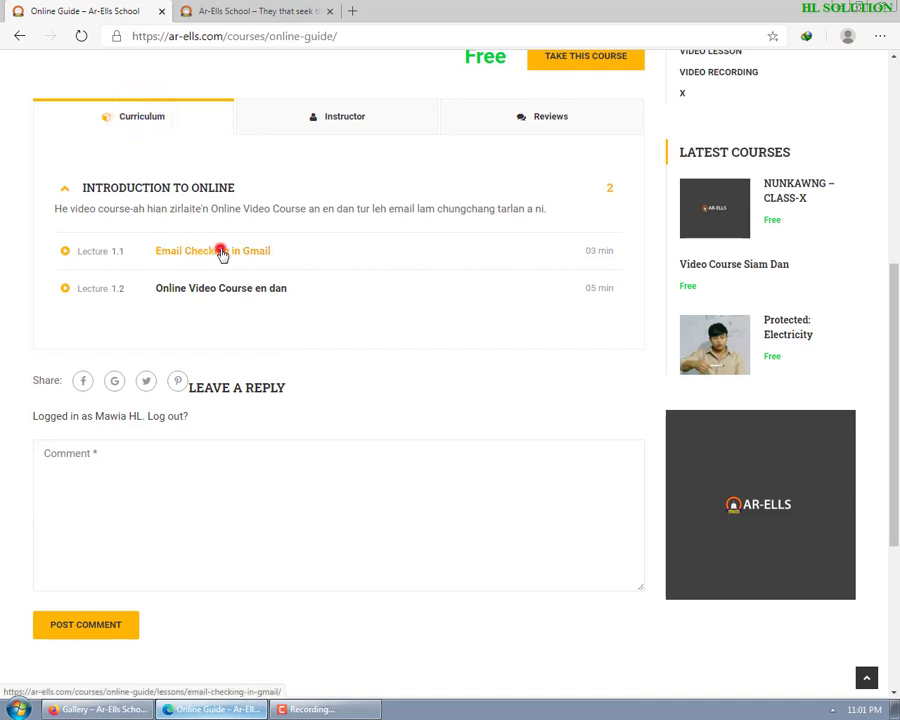
{"action": "left_click", "coordinate": [649, 172]}
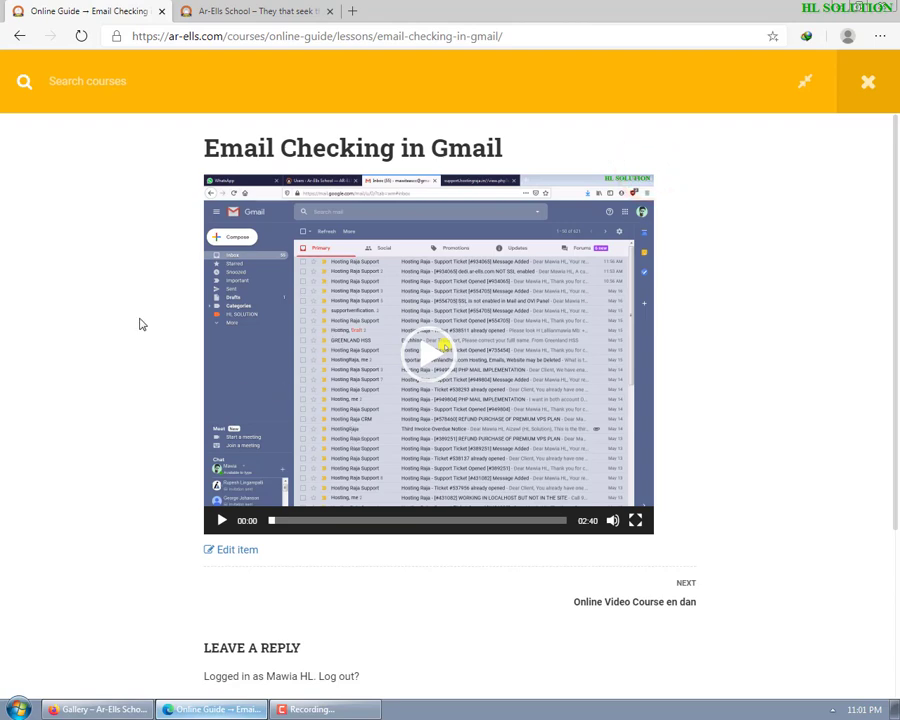
- Show the course outline sidebar, then play the Email Checking in Gmail video to 0:05 and pause it
{"action": "left_click", "coordinate": [805, 85]}
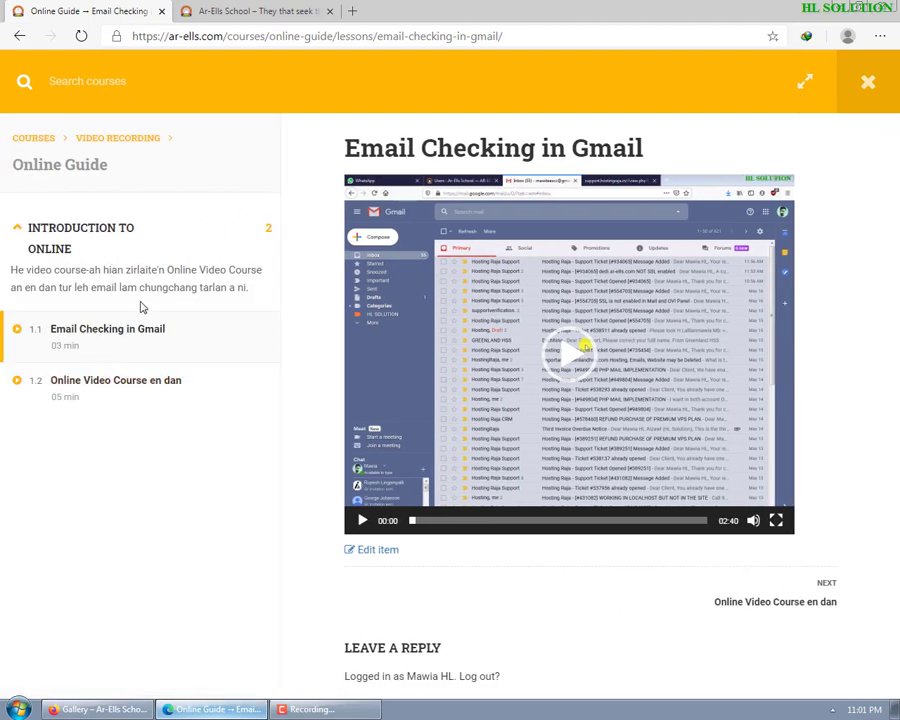
{"action": "left_click", "coordinate": [493, 397]}
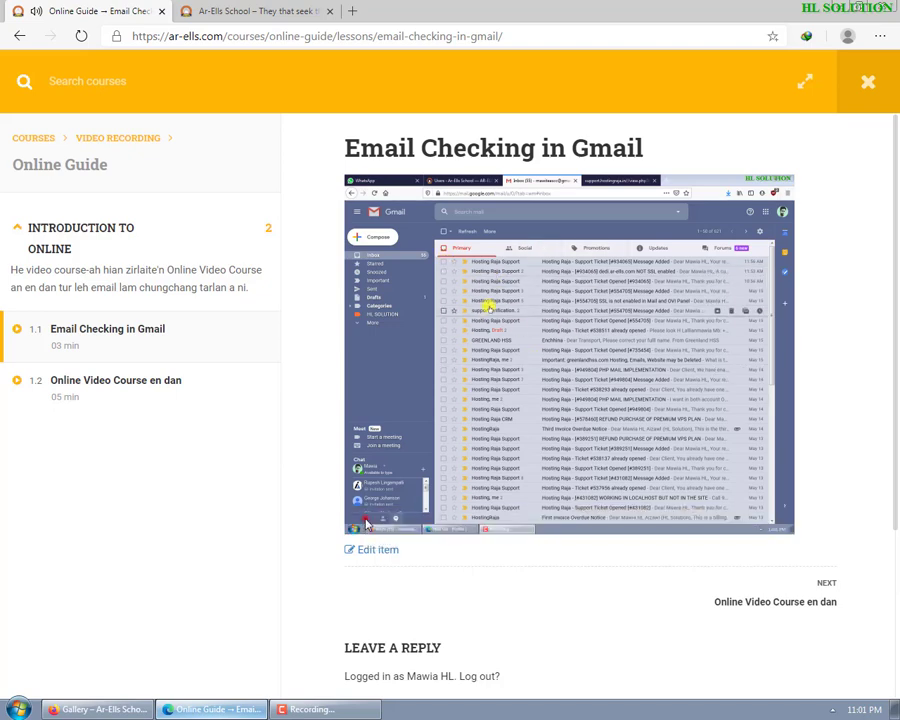
{"action": "left_click", "coordinate": [363, 520]}
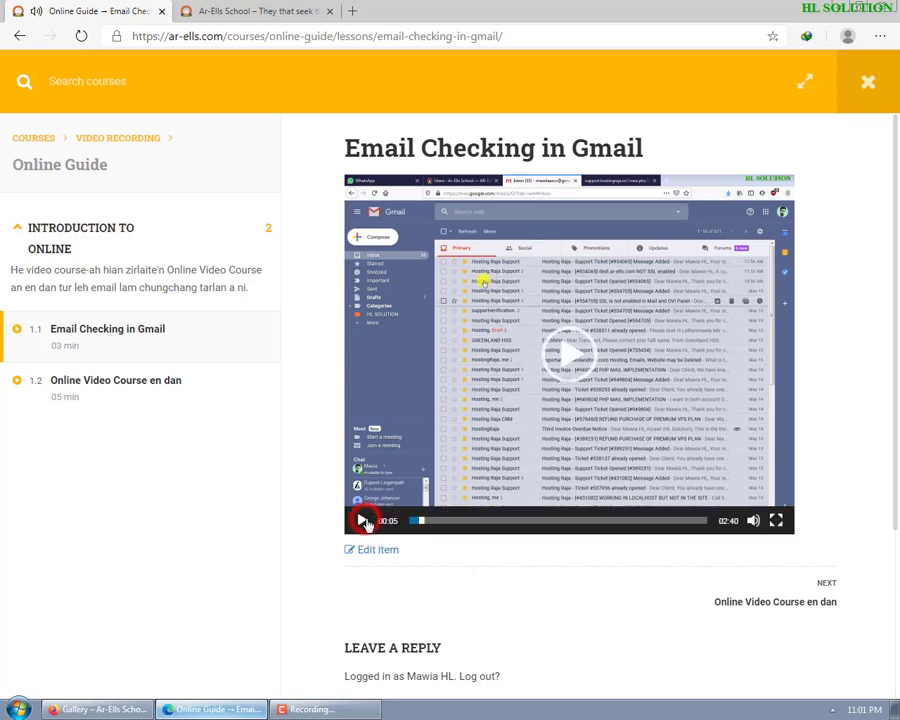
{"action": "left_click", "coordinate": [205, 77]}
- Search the courses for 'electricity' so only the Electricity course is listed
{"action": "type", "text": "video"}
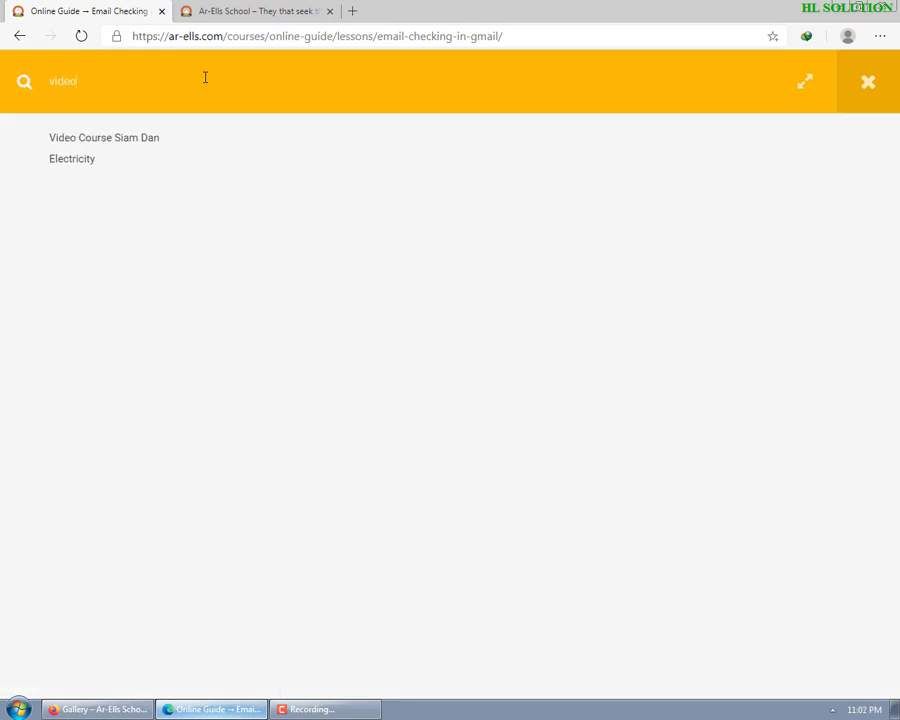
{"action": "key", "text": "BackSpace"}
{"action": "key", "text": "BackSpace"}
{"action": "key", "text": "BackSpace"}
{"action": "key", "text": "BackSpace"}
{"action": "type", "text": "elec"}
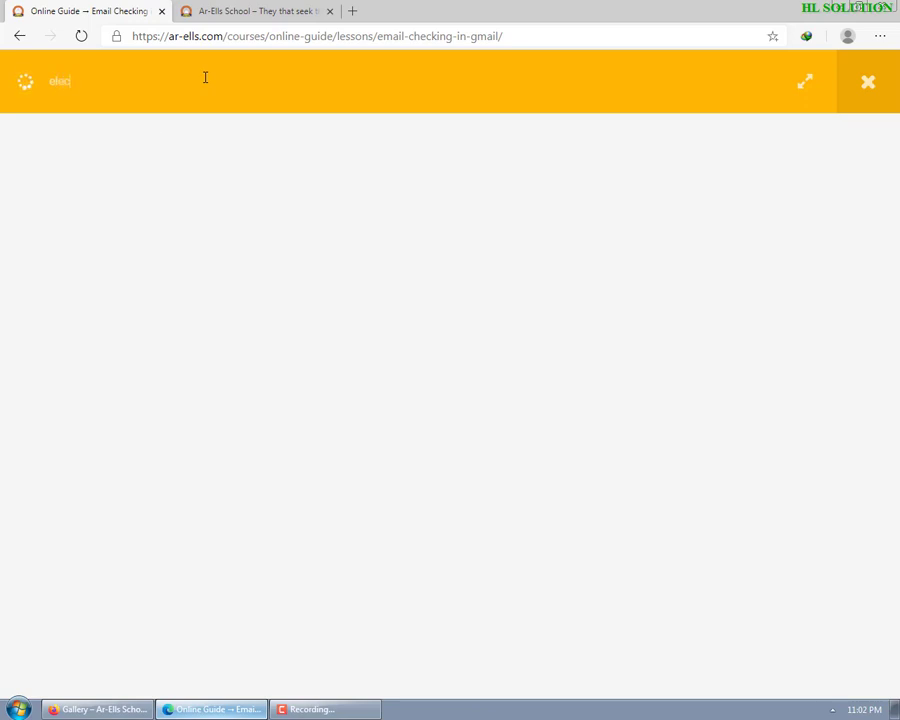
{"action": "type", "text": "tricity"}
{"action": "left_click", "coordinate": [478, 239]}
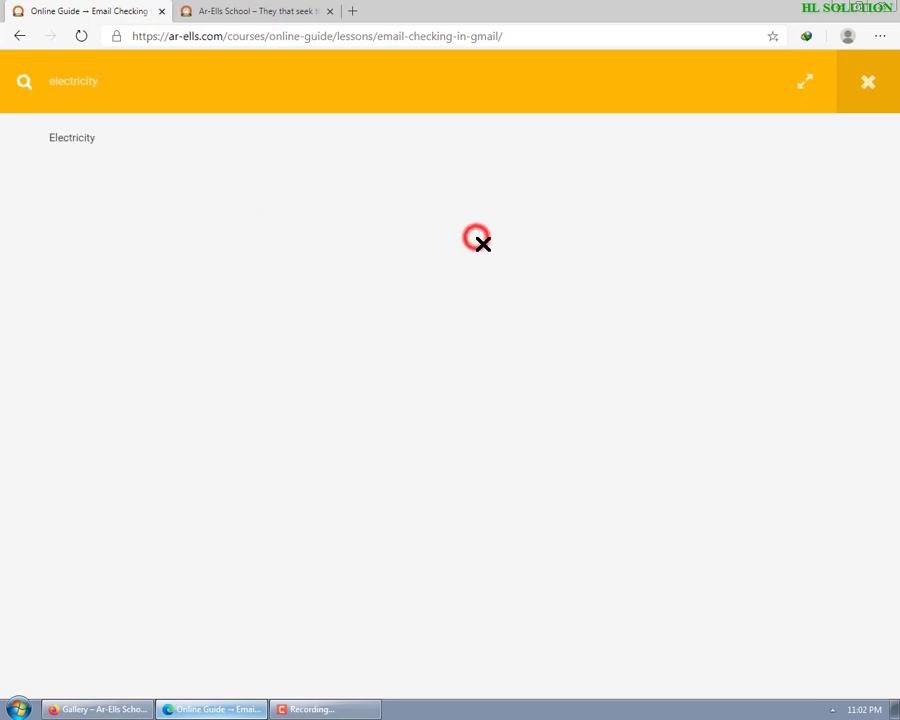